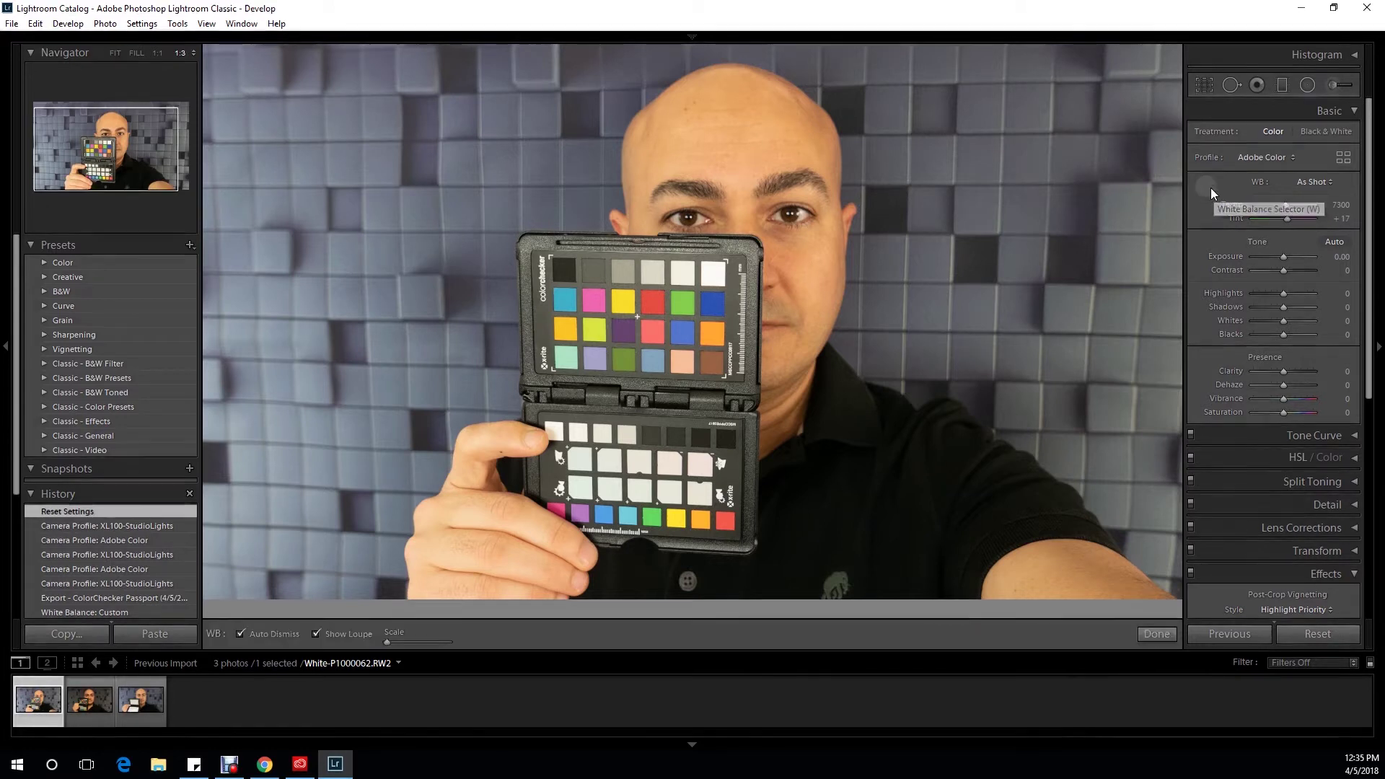
Sample the light grey ColorChecker patch to set white balance to Temp 5900, Tint +31.
left_click(1207, 186)
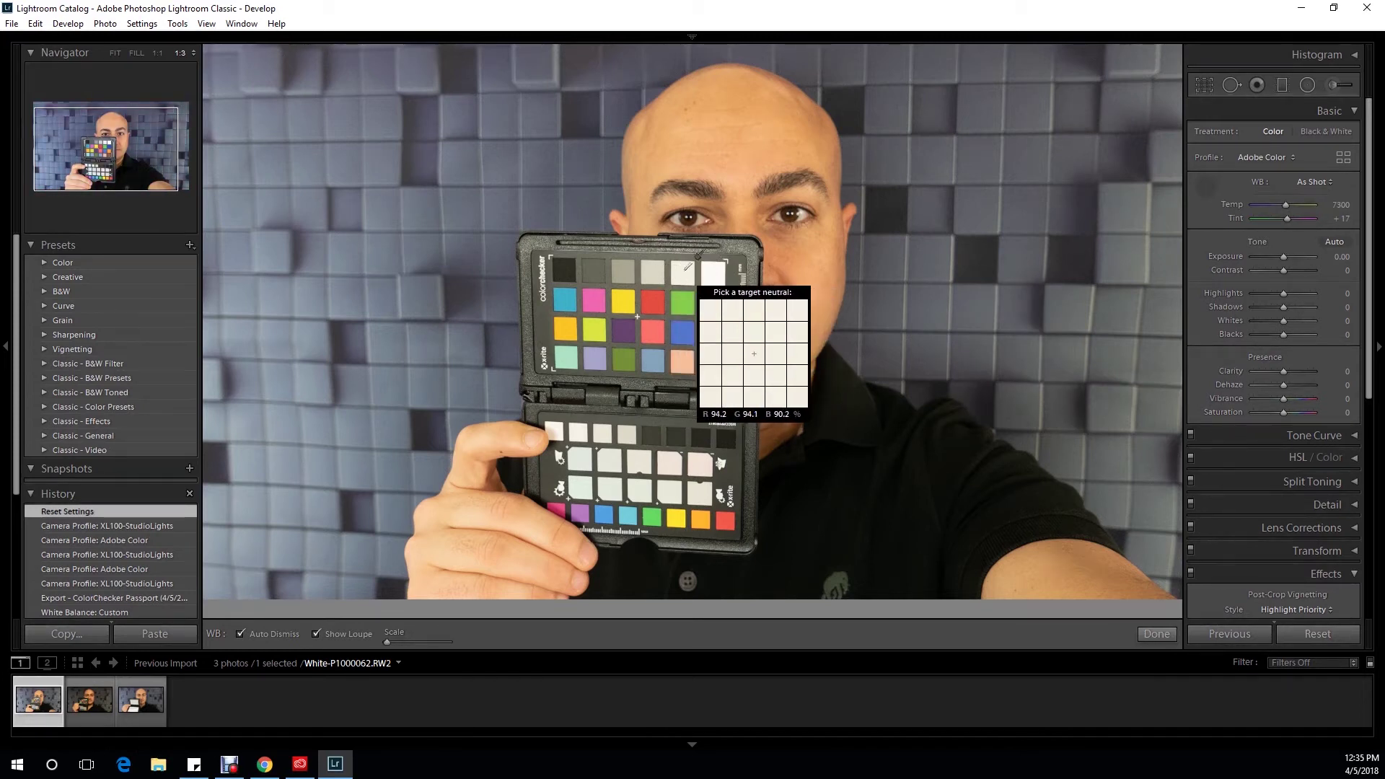
left_click(685, 270)
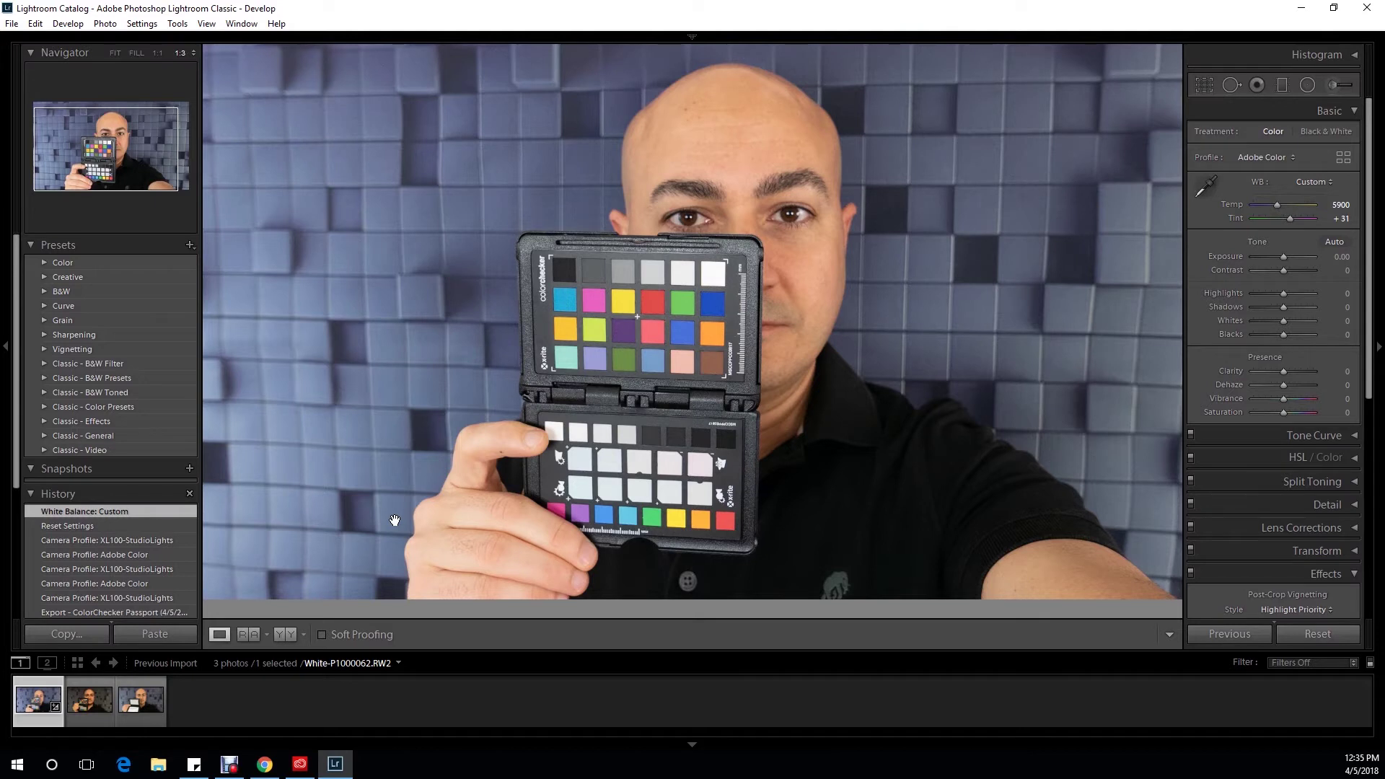
left_click(8, 23)
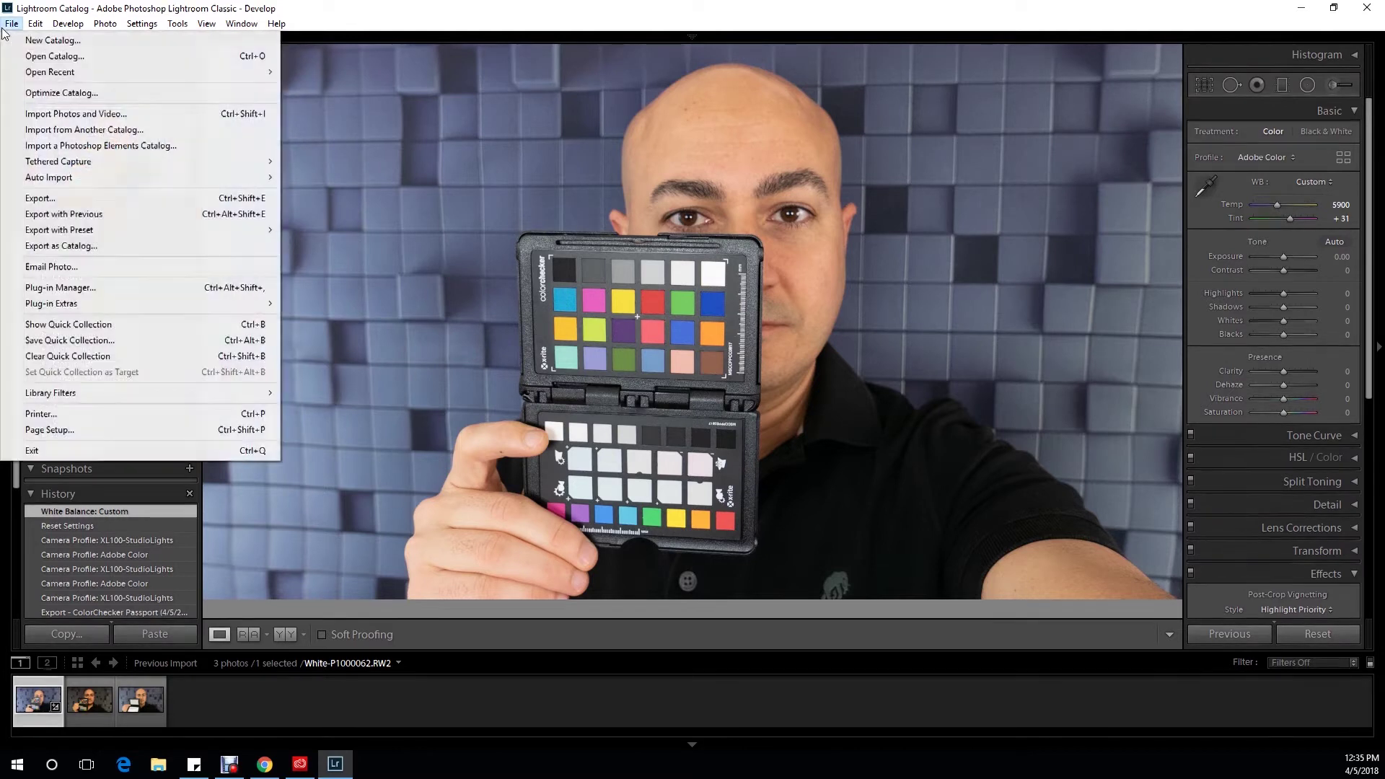
Export the checker photo with the ColorChecker Passport preset as DNG profile 'LX100-StudioLight'.
left_click(111, 203)
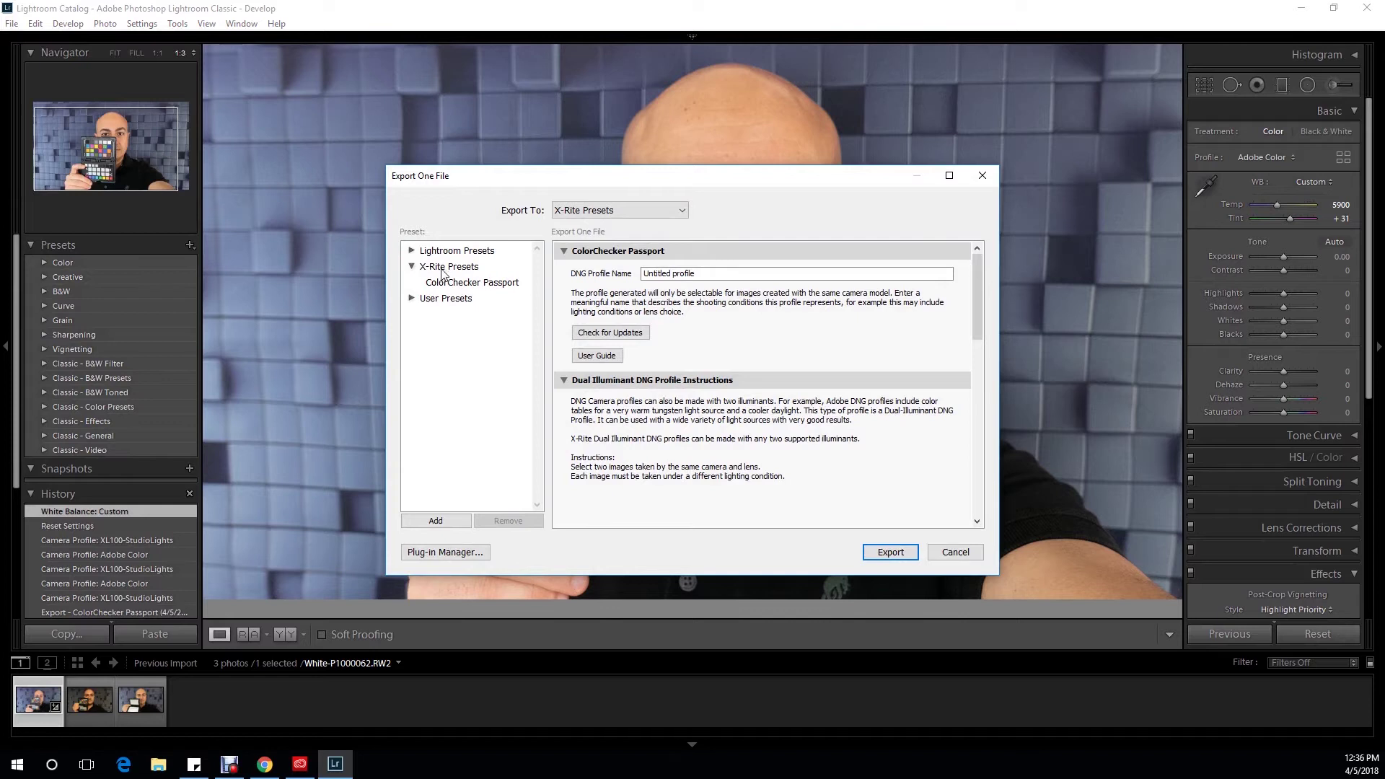
left_click(462, 283)
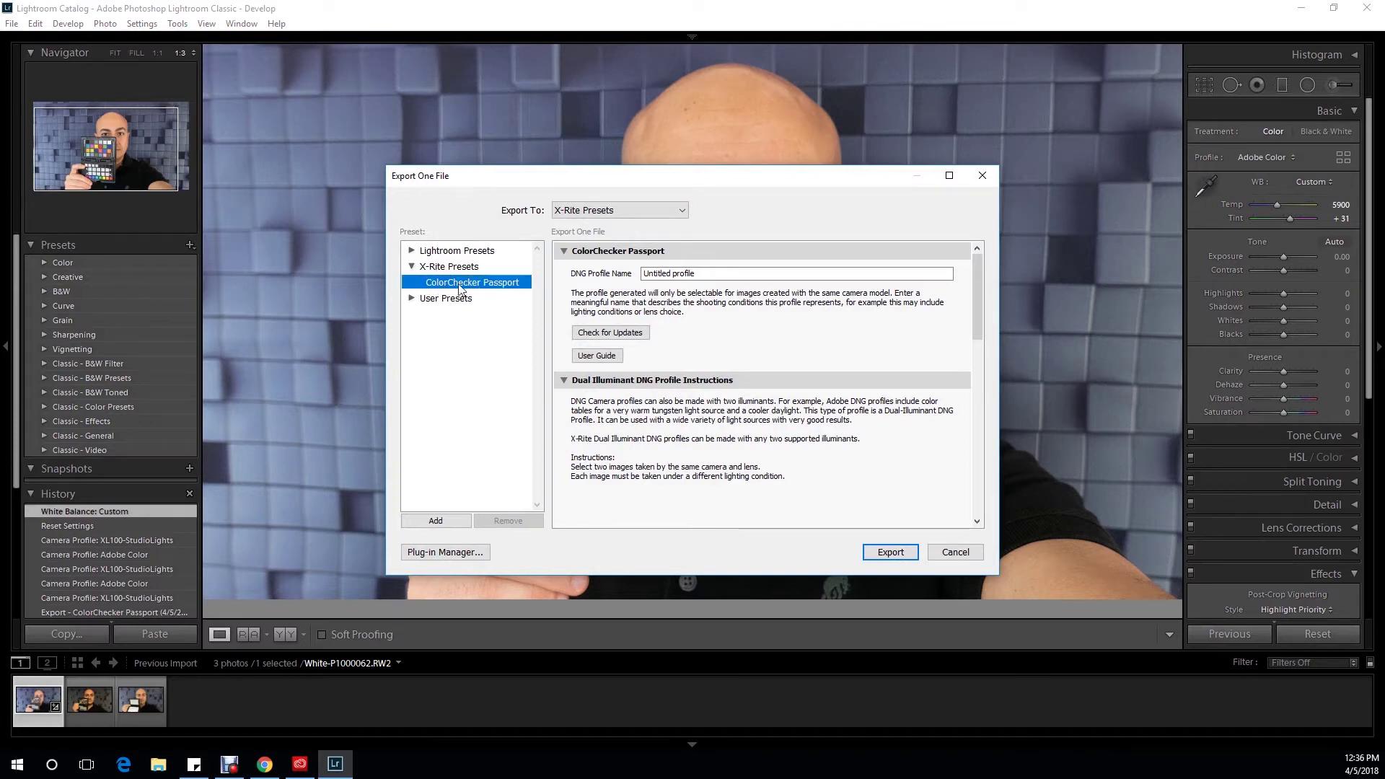
left_click(635, 274)
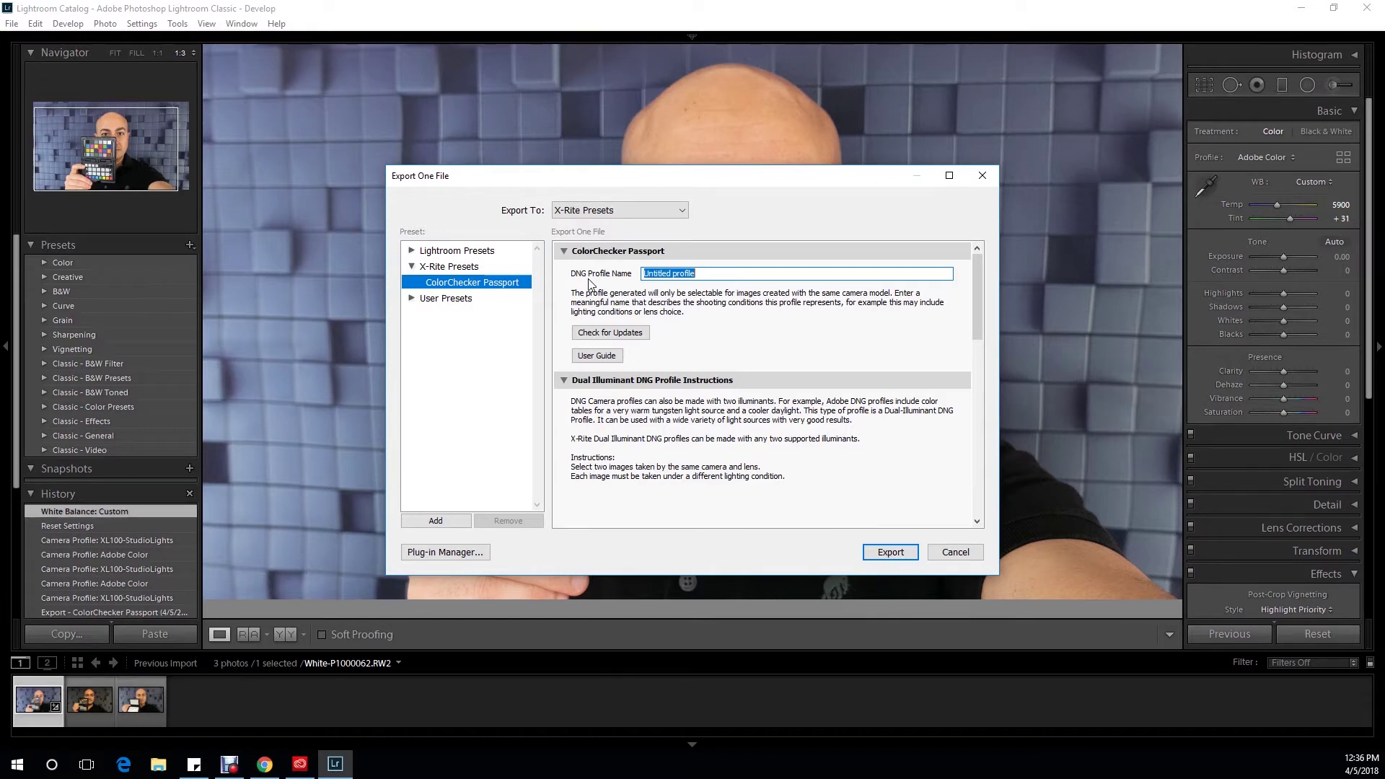
type("LX100-")
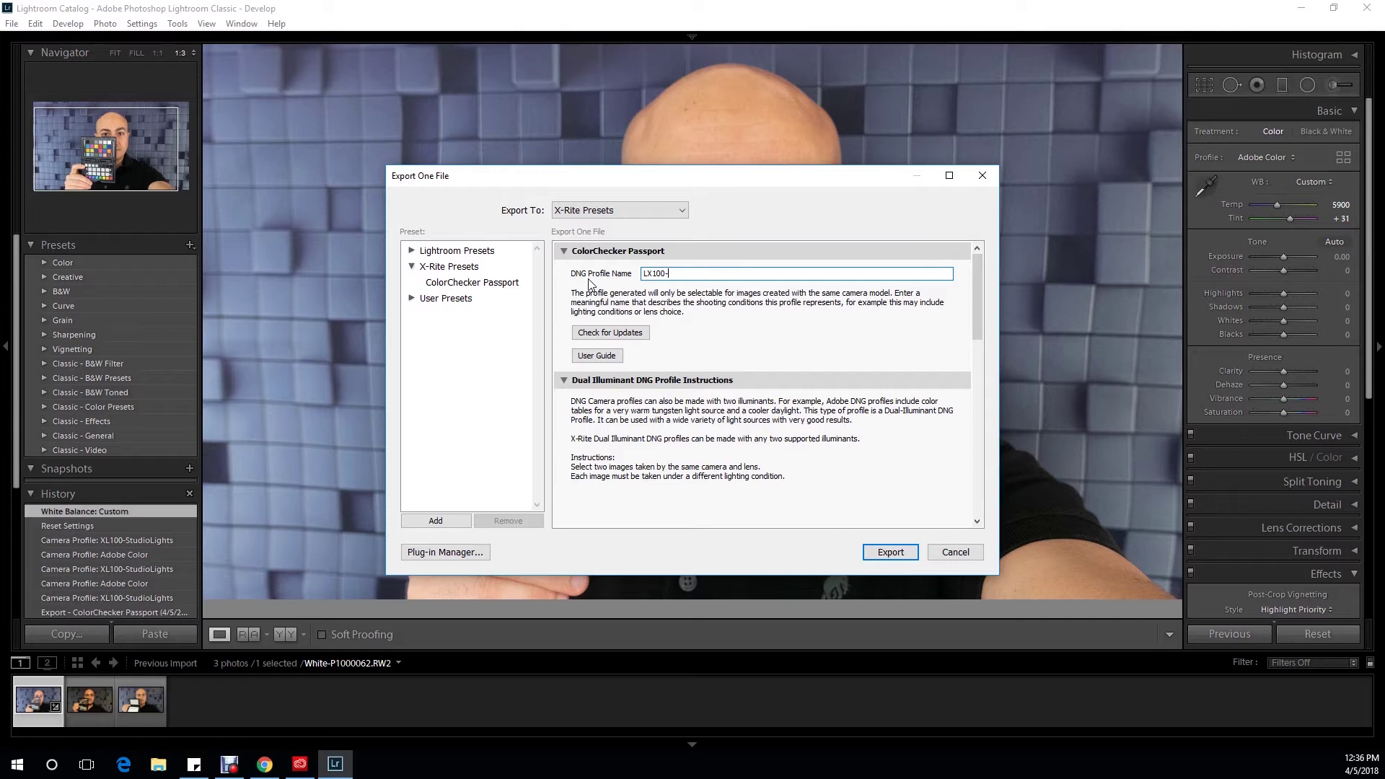
type("StudioLight")
left_click(890, 552)
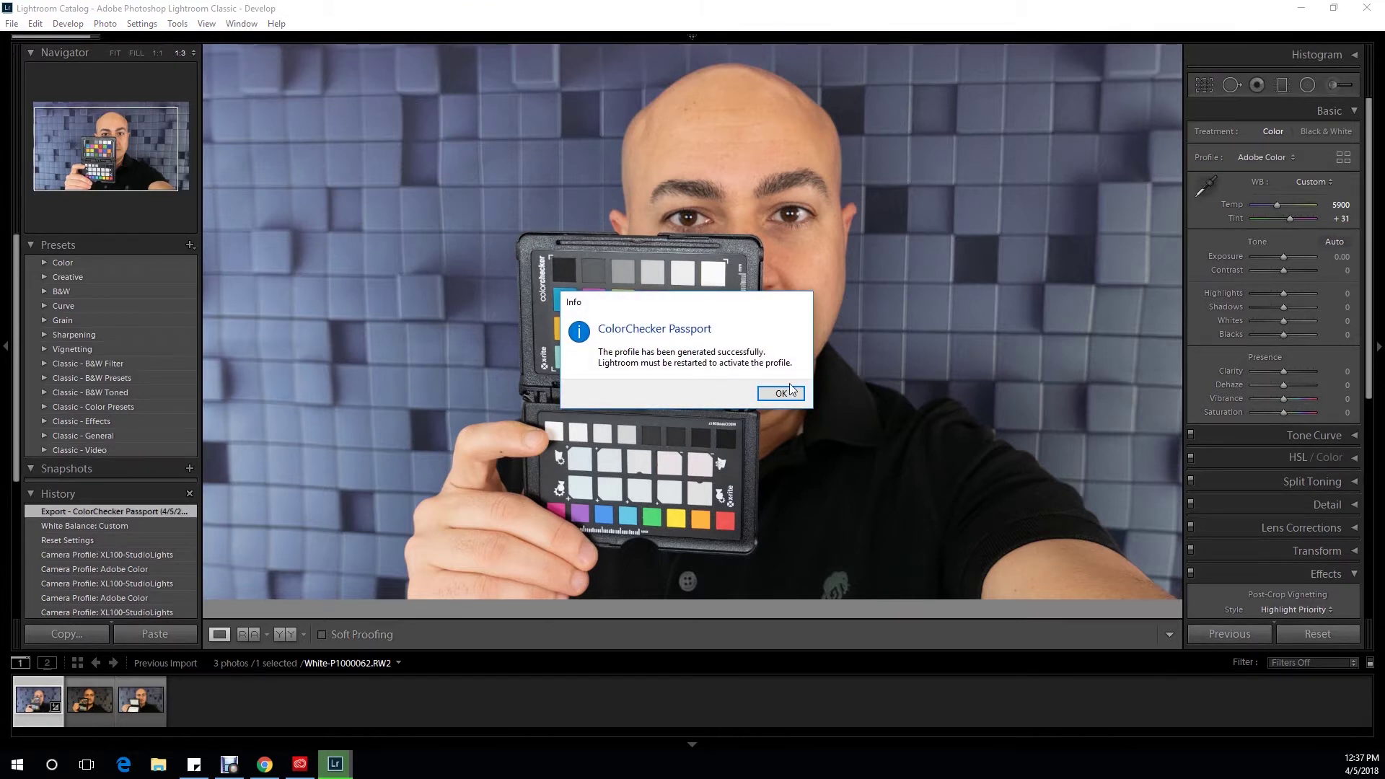
Dismiss the success notice and restart Lightroom Classic so the new profile loads.
left_click(780, 393)
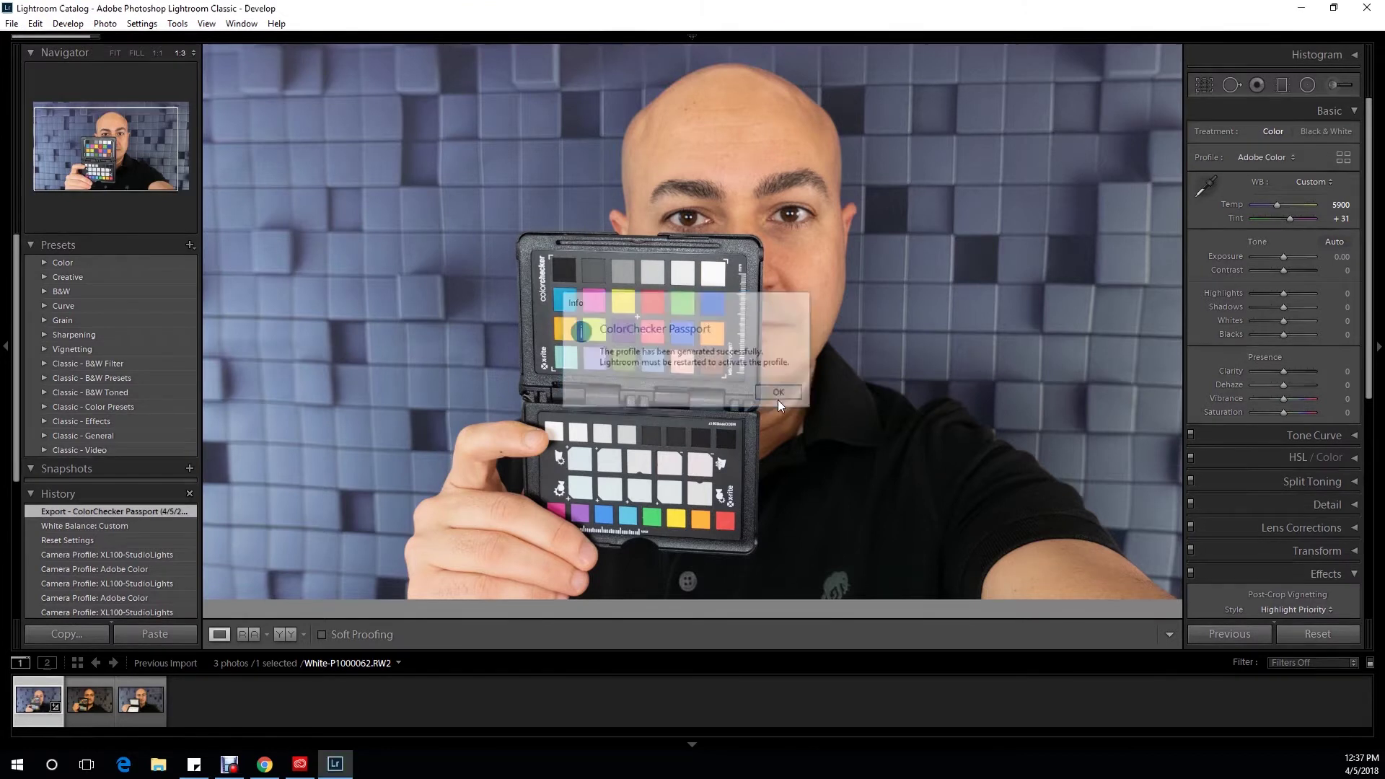
left_click(1361, 10)
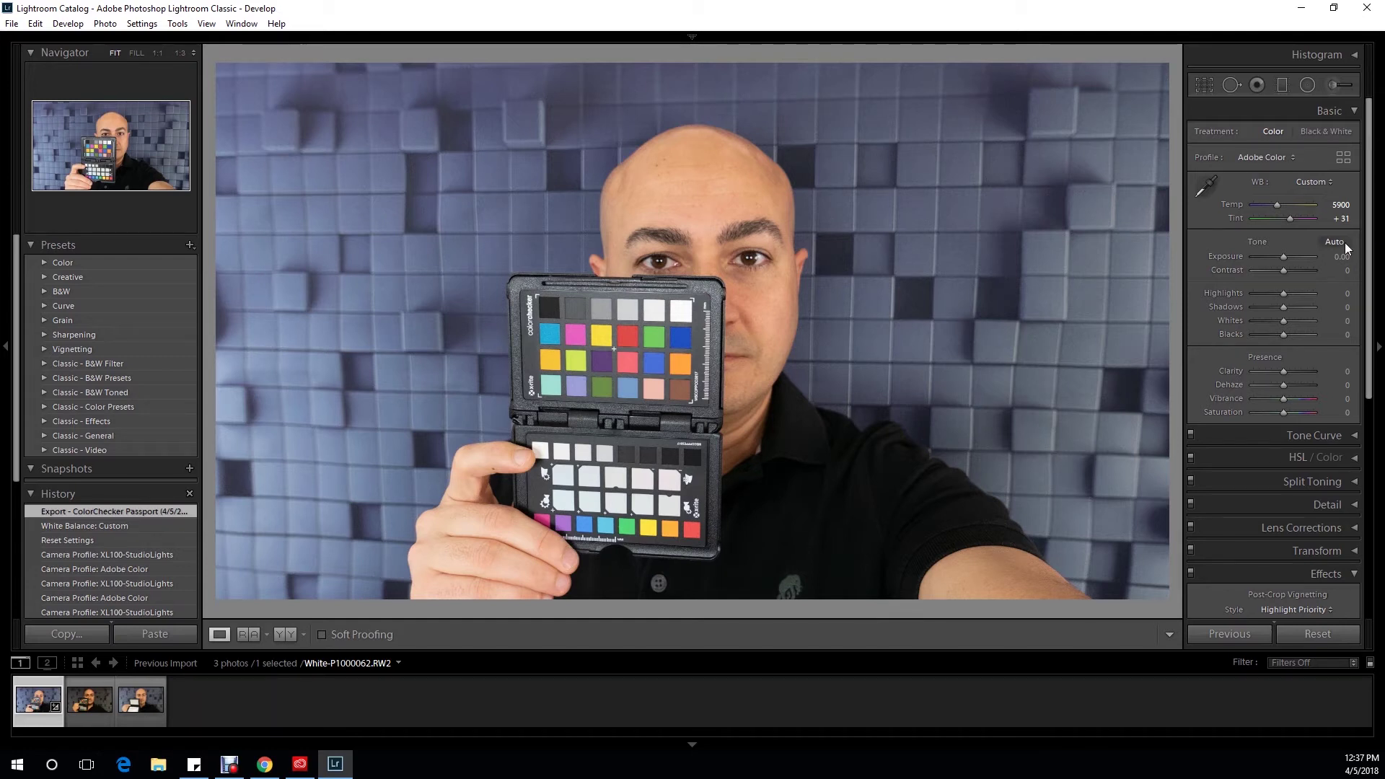
left_click_drag(1368, 233, 1364, 450)
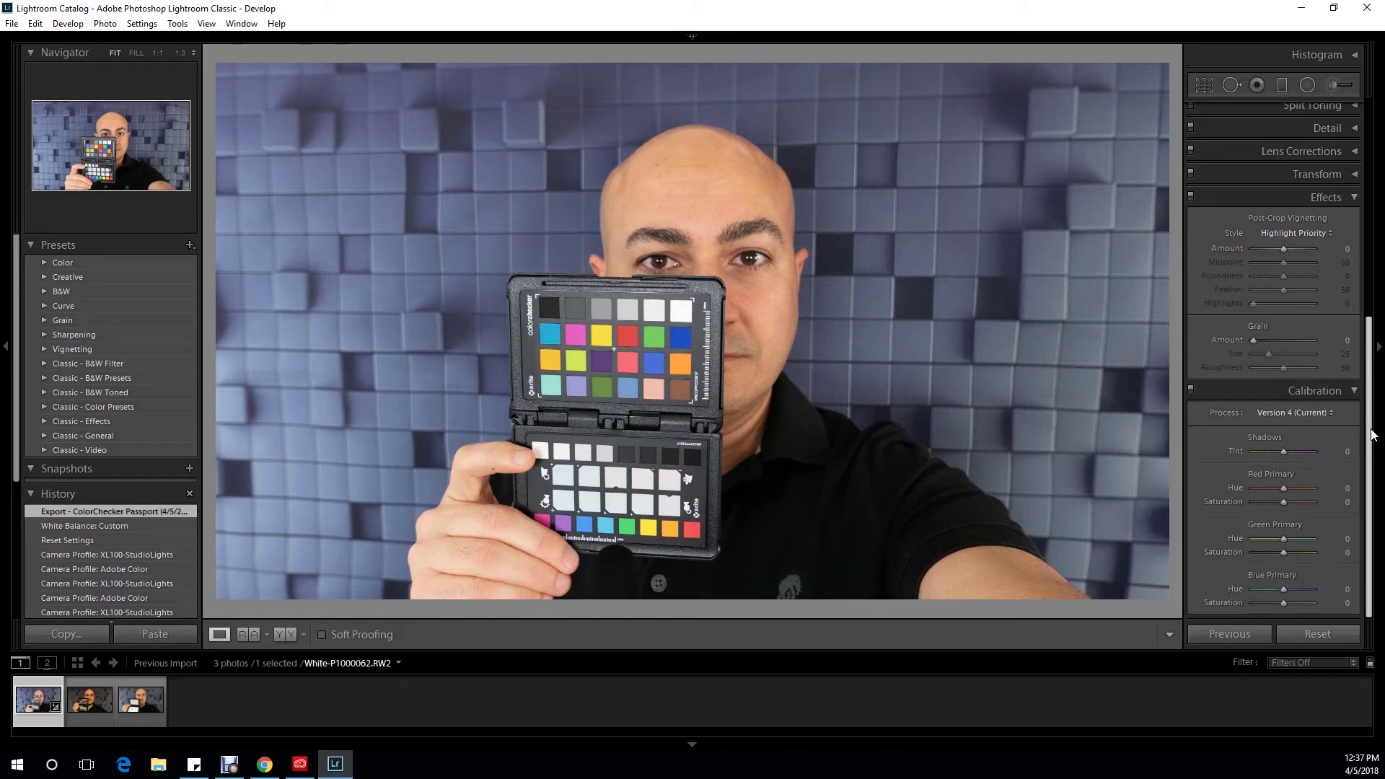
scroll(1373, 433, "up", 10)
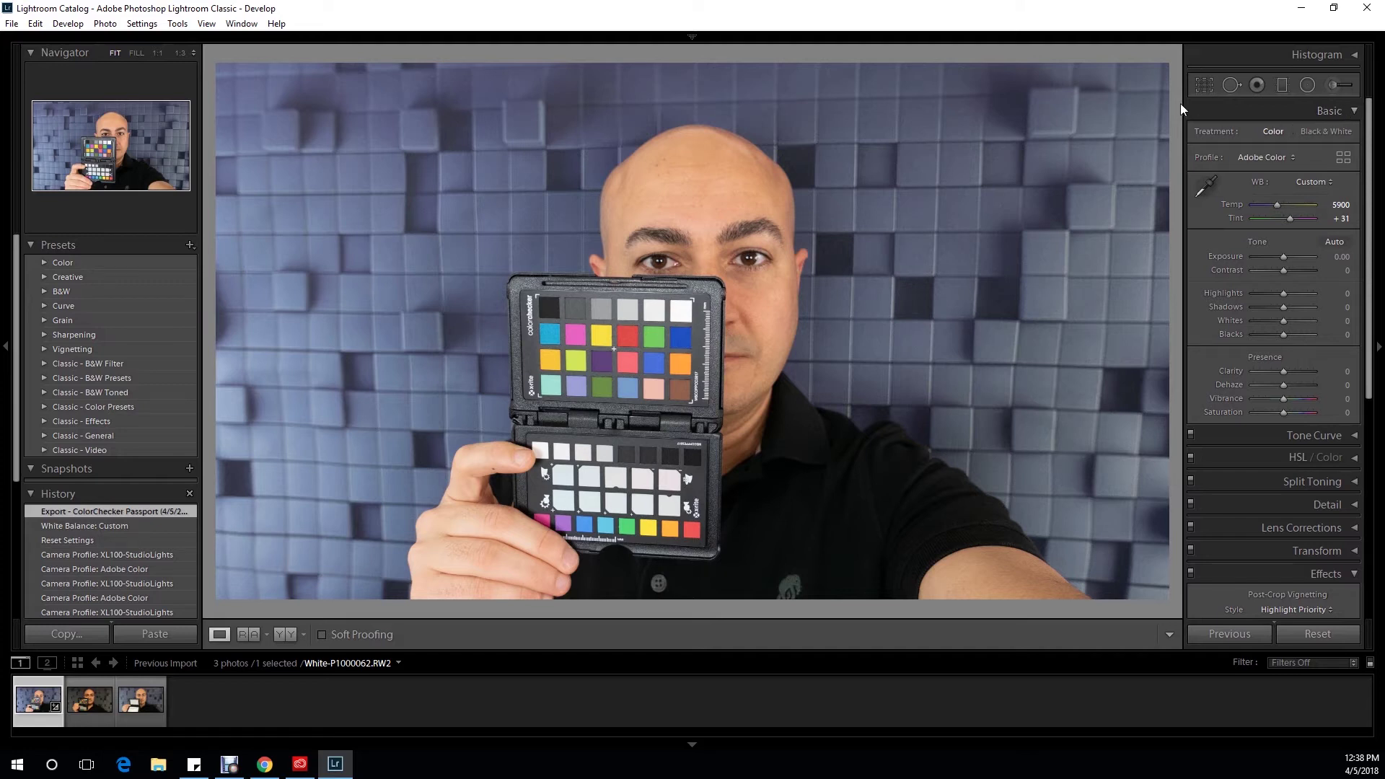
mouse_move(1031, 33)
Apply the LX100-StudioLight profile to the portrait from the Profile browser.
left_click(1273, 159)
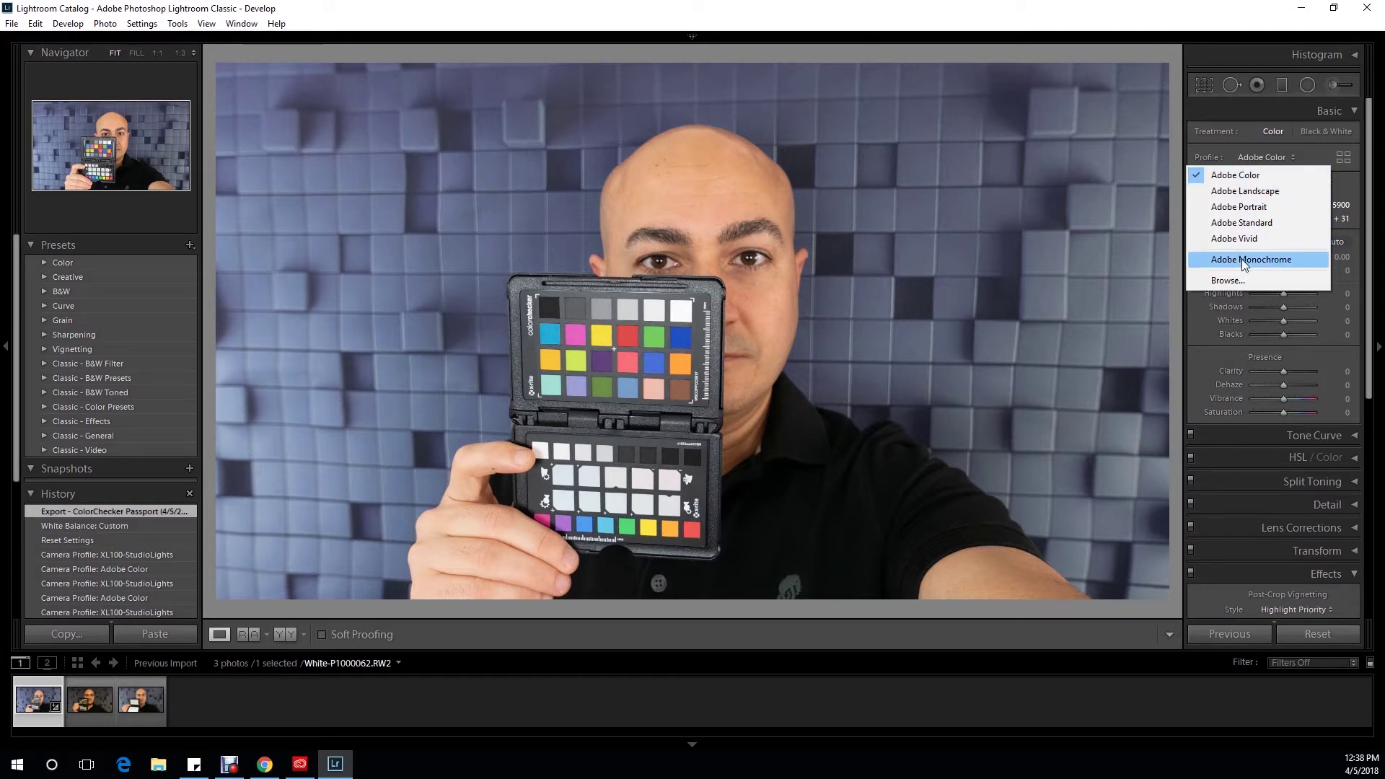
left_click(1242, 281)
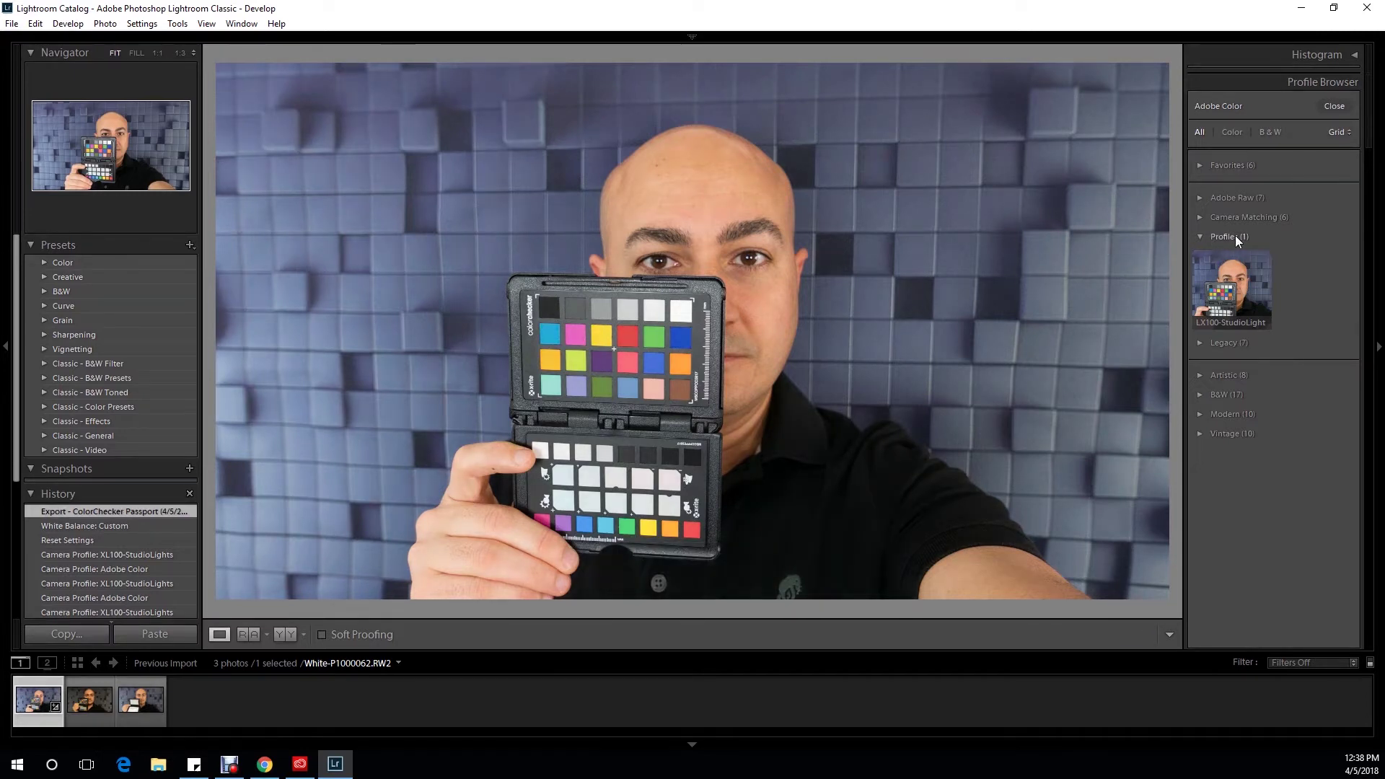
double_click(1226, 297)
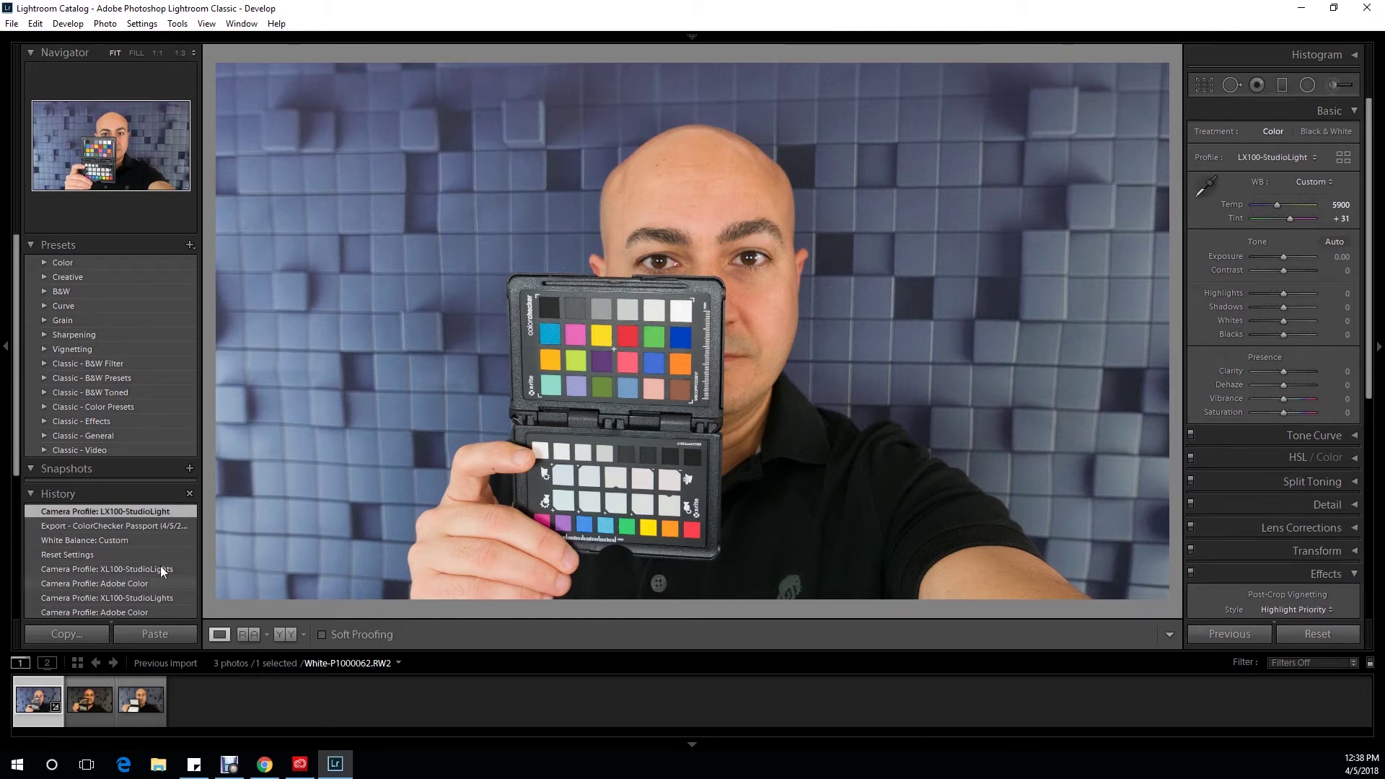
left_click(526, 309)
left_click(555, 339)
left_click(644, 353)
left_click(644, 353)
left_click(693, 399)
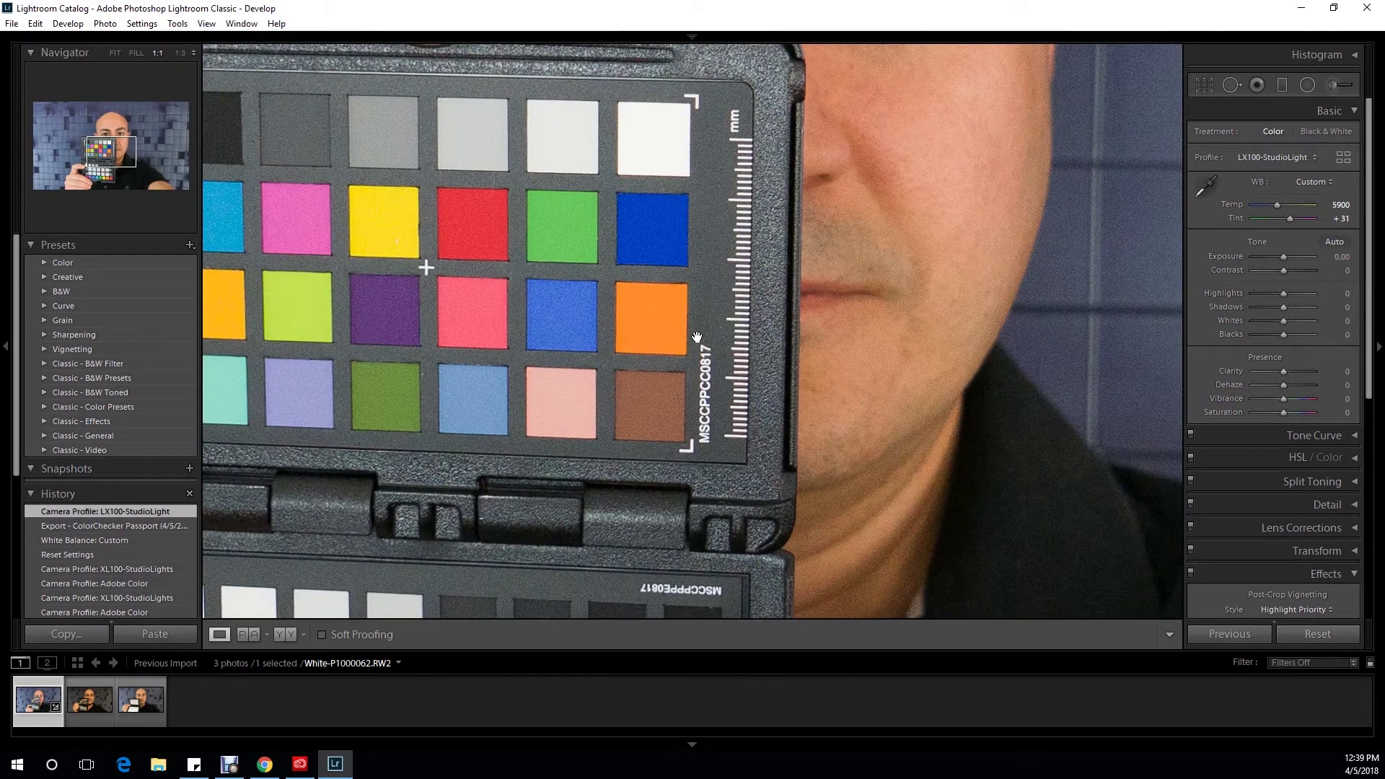
left_click_drag(697, 338, 888, 395)
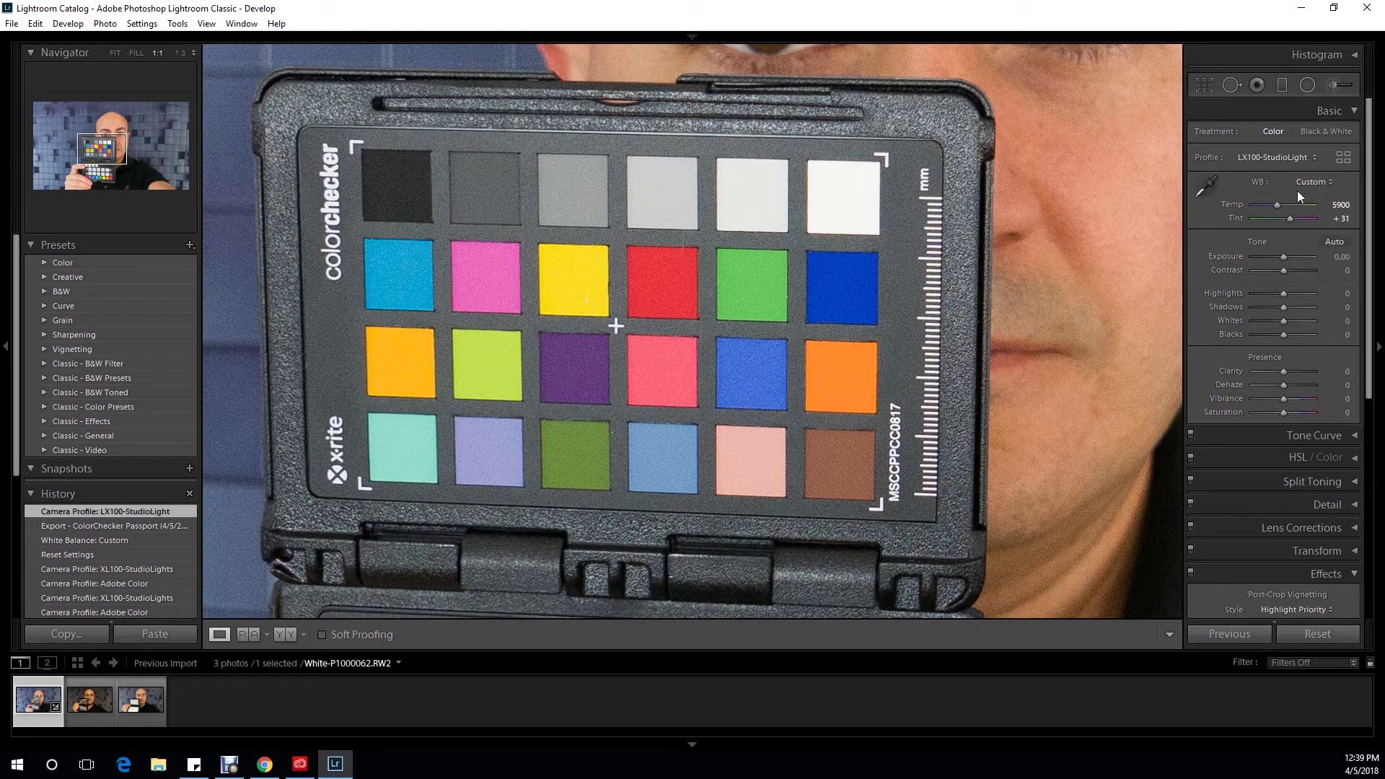
left_click(1273, 158)
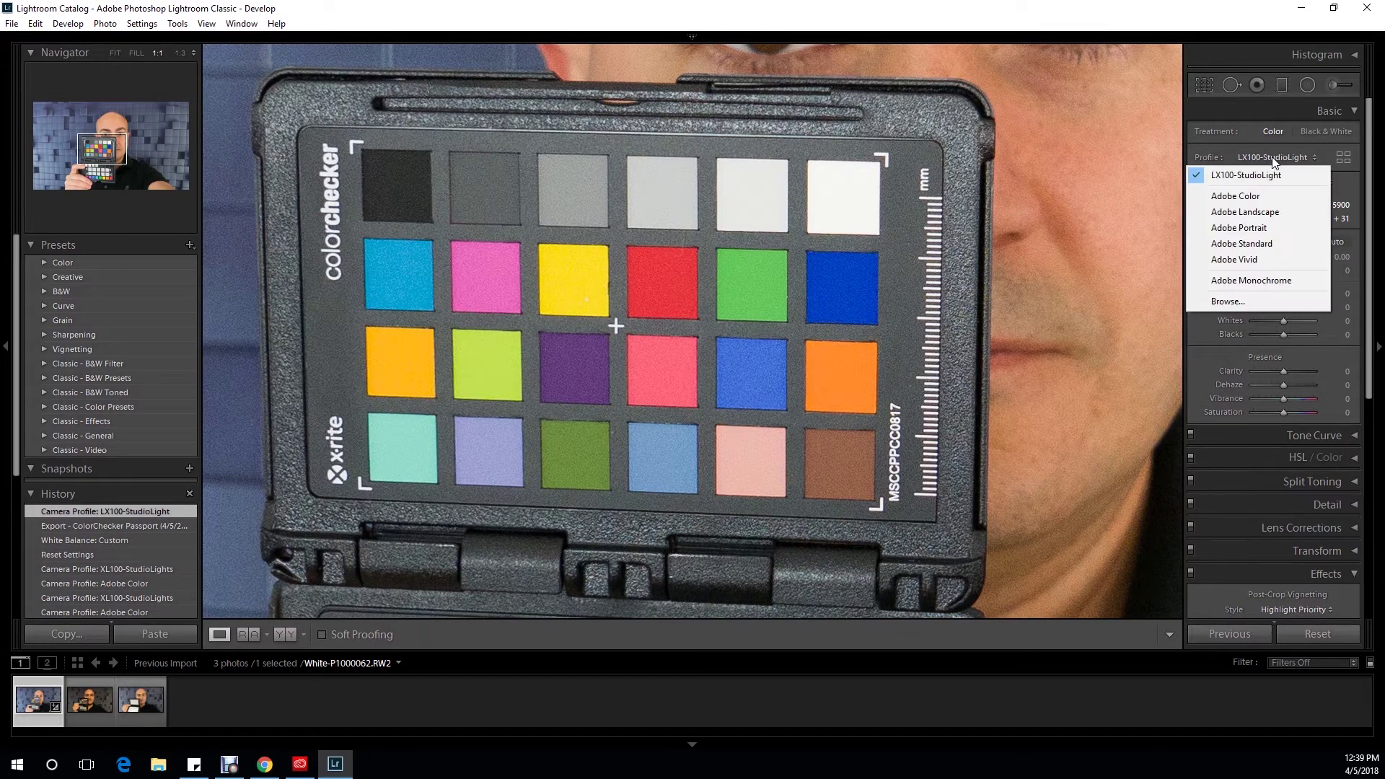
left_click(1253, 195)
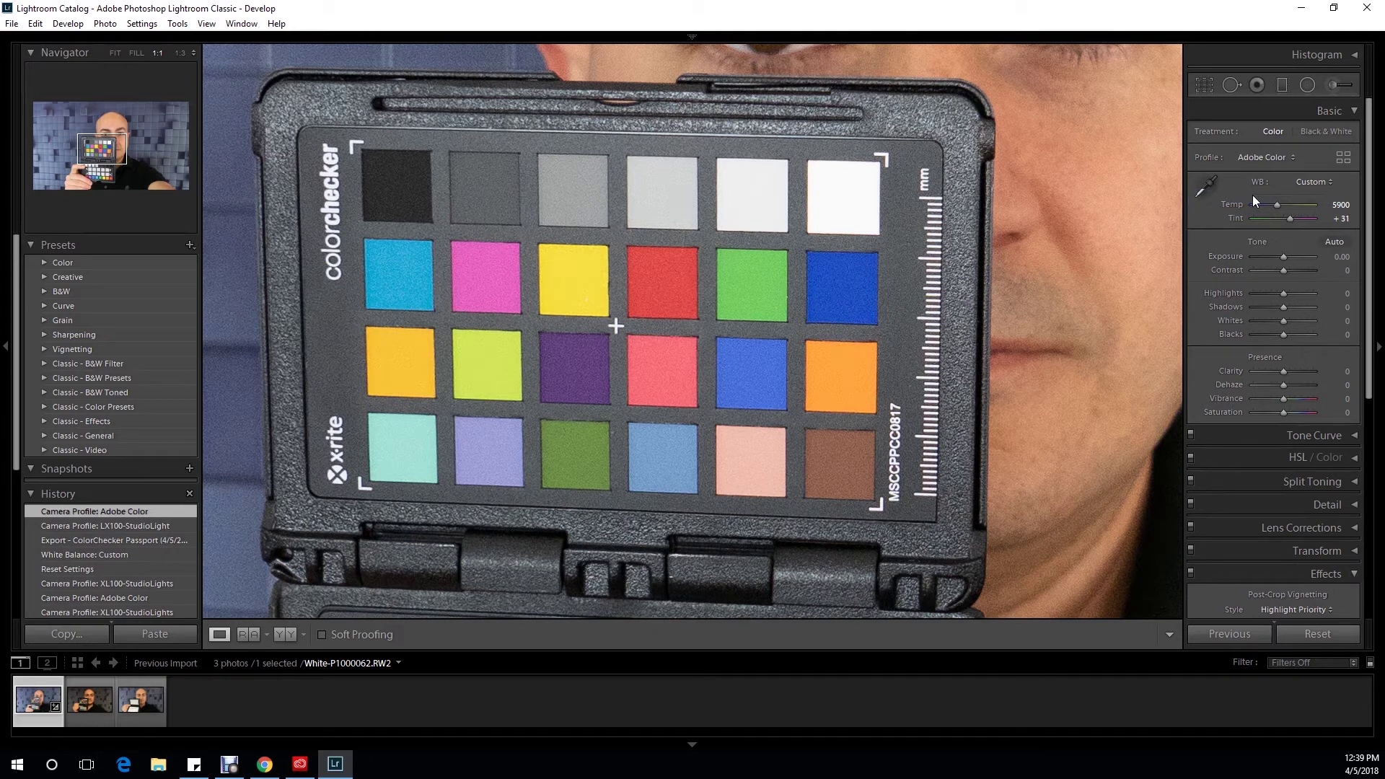
left_click(1270, 155)
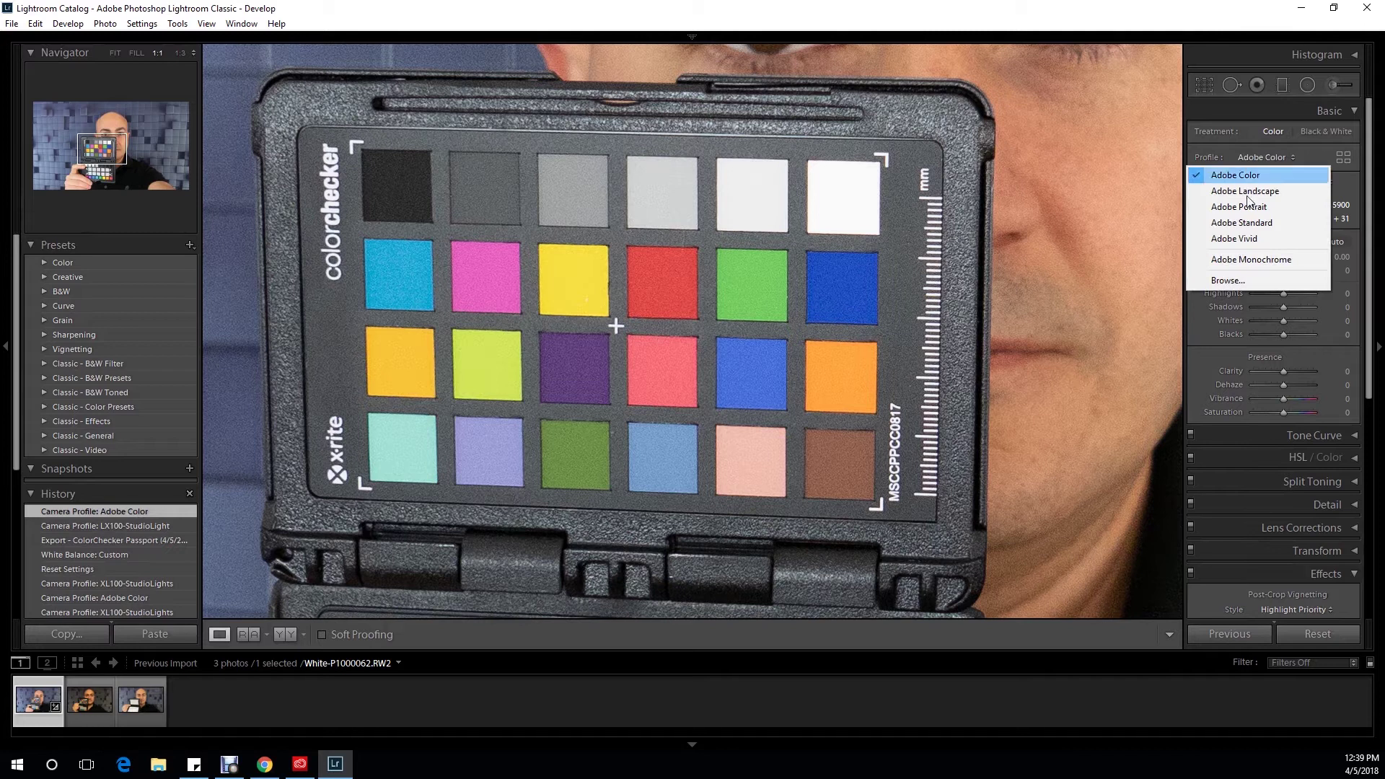
left_click(1237, 279)
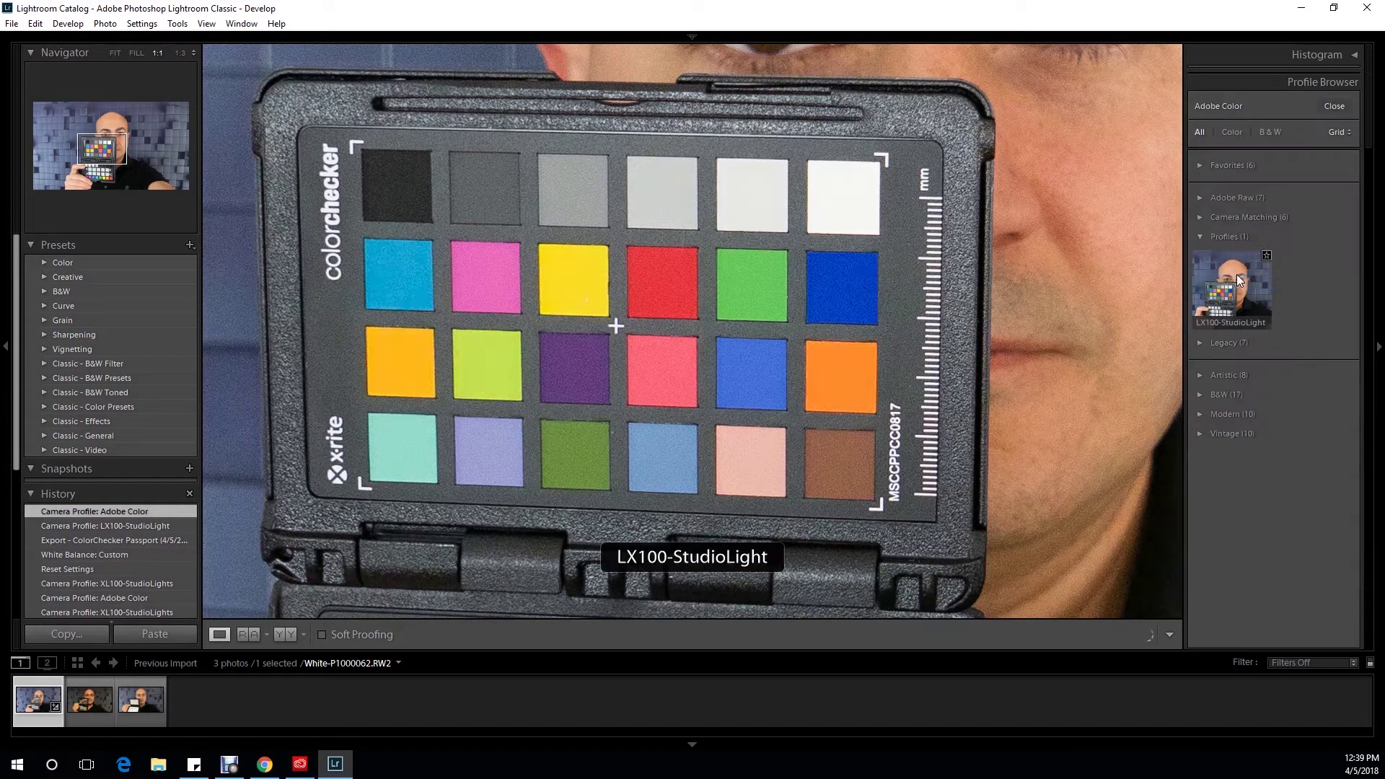
double_click(1236, 294)
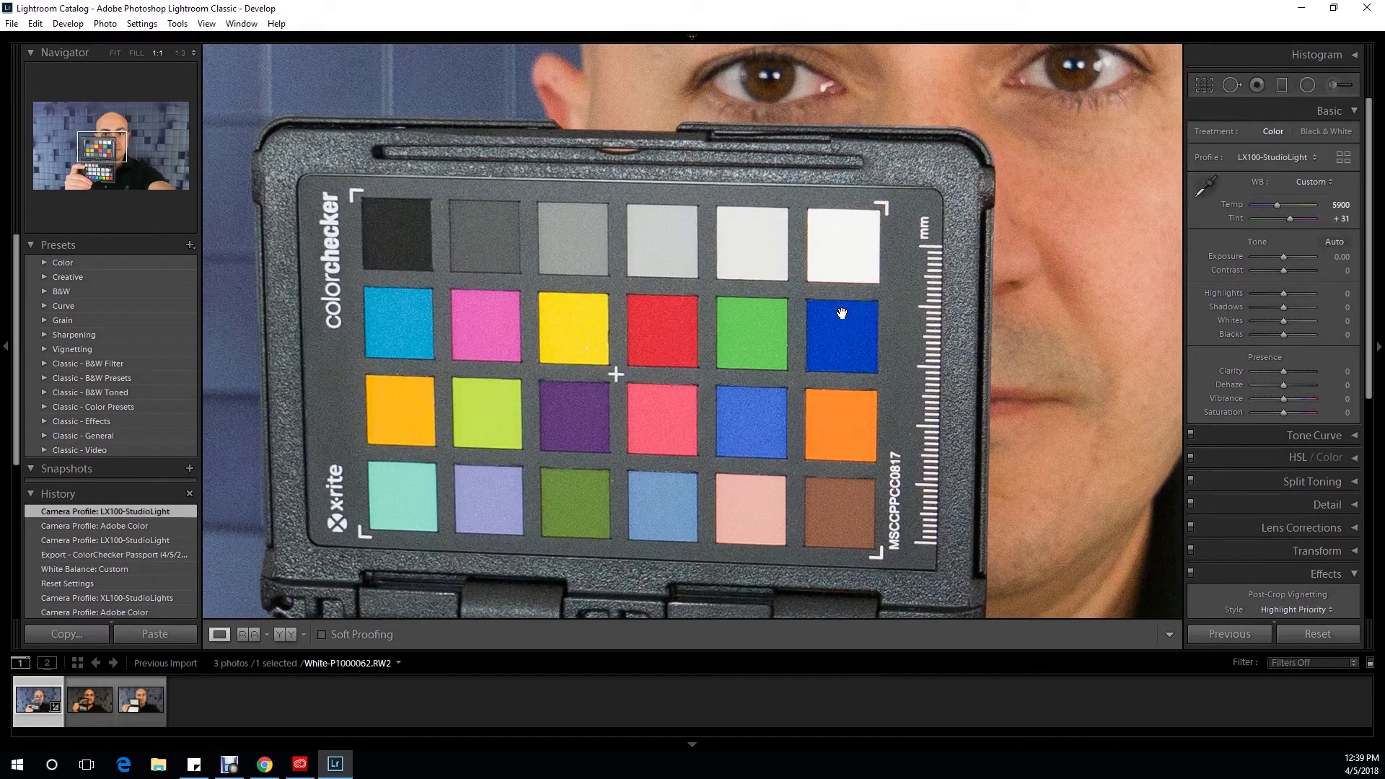
left_click(622, 279)
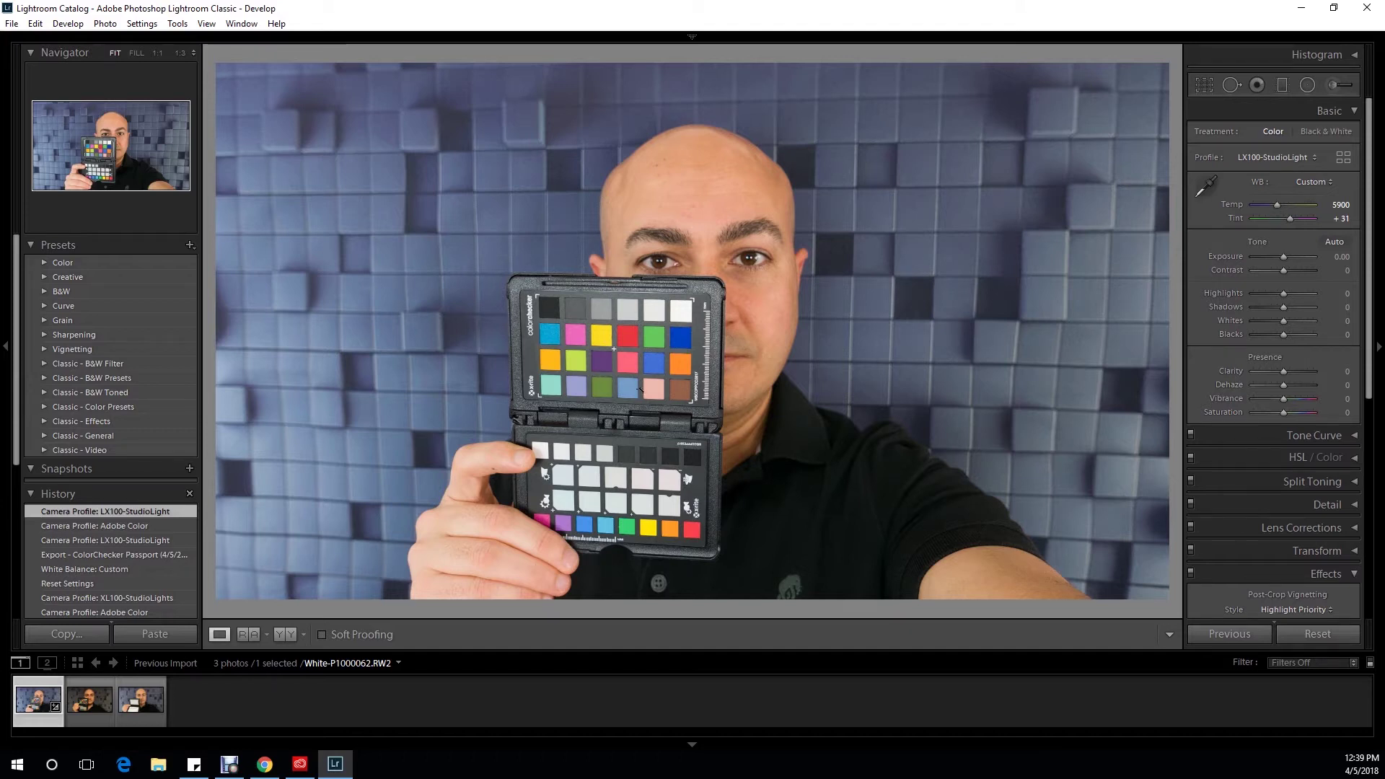
Select Yellow-P1000067.RW2 in the filmstrip.
left_click(87, 702)
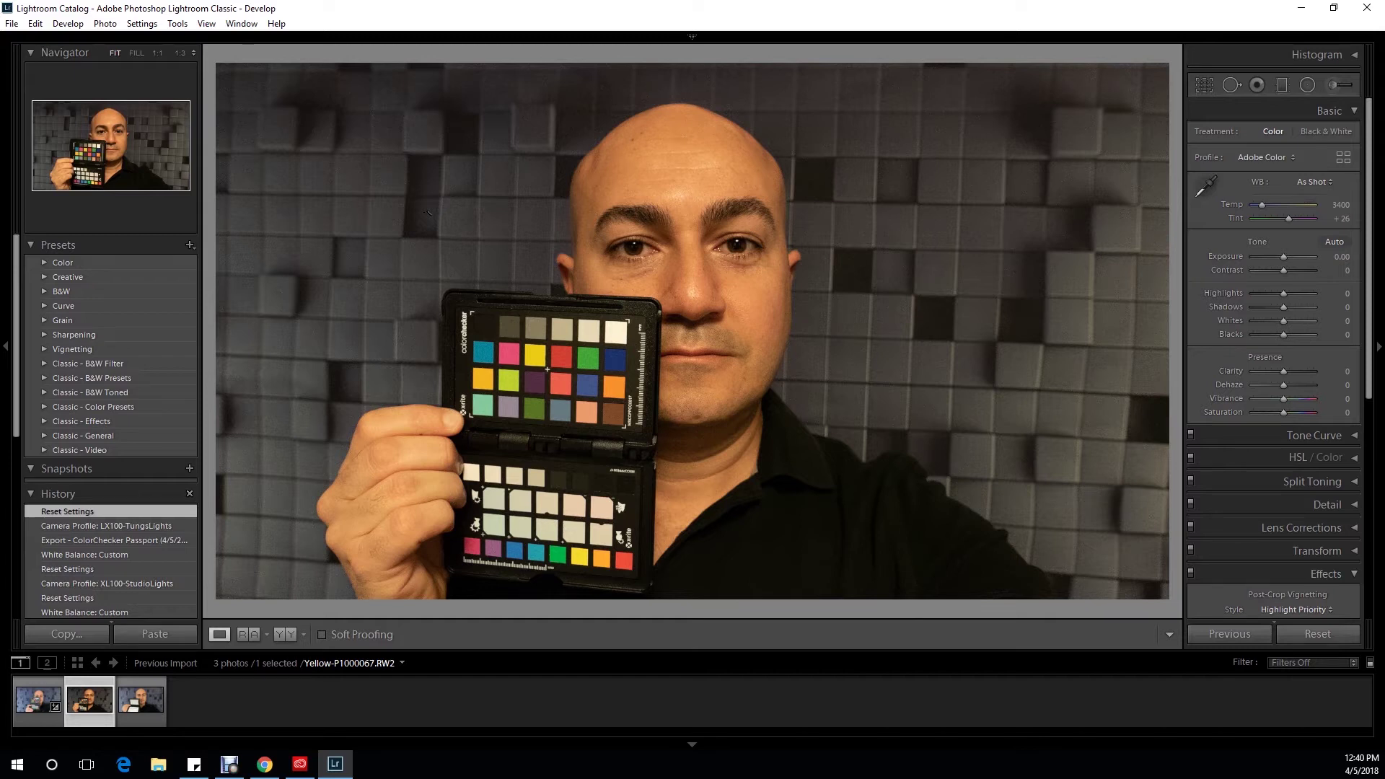
Sample the light grey patch to set Yellow-P1000067's white balance to Temp 3000, Tint +31.
left_click(1206, 186)
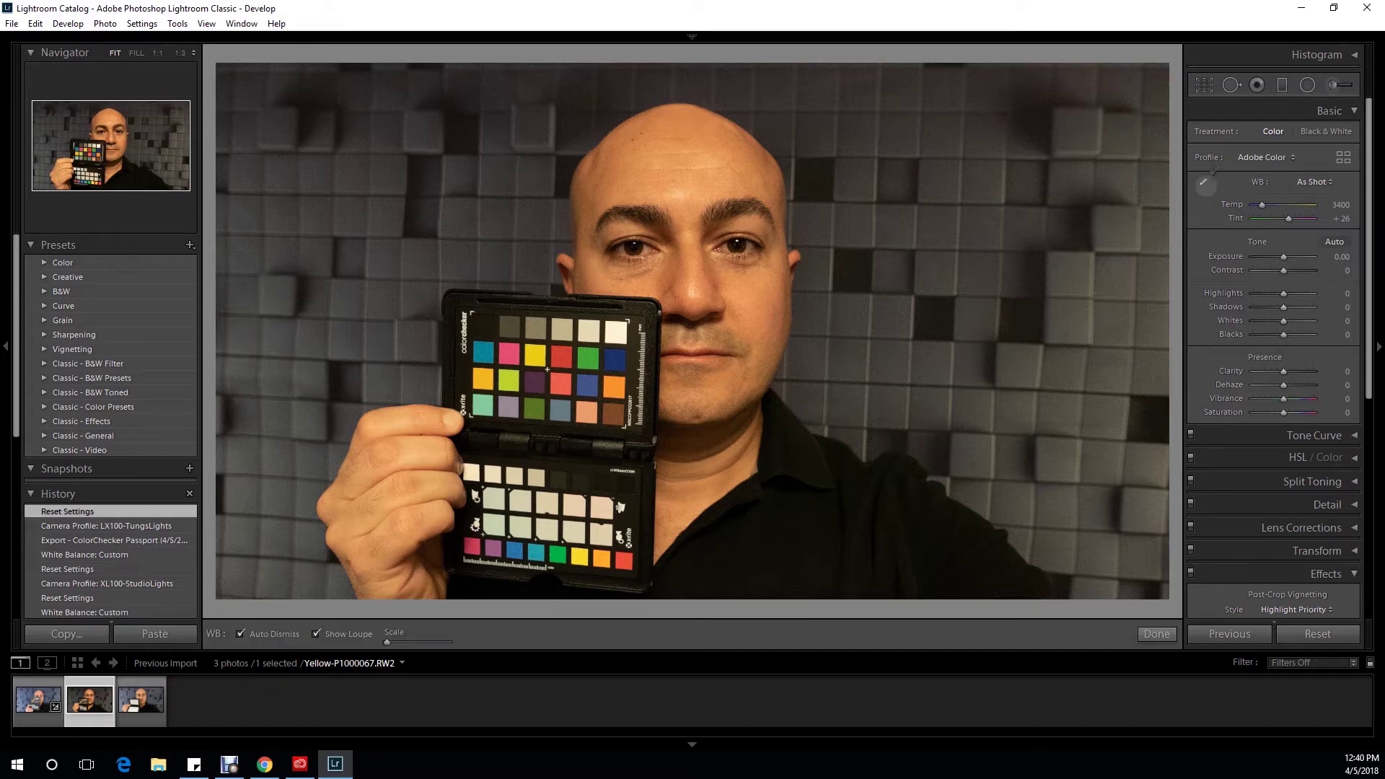
left_click(590, 326)
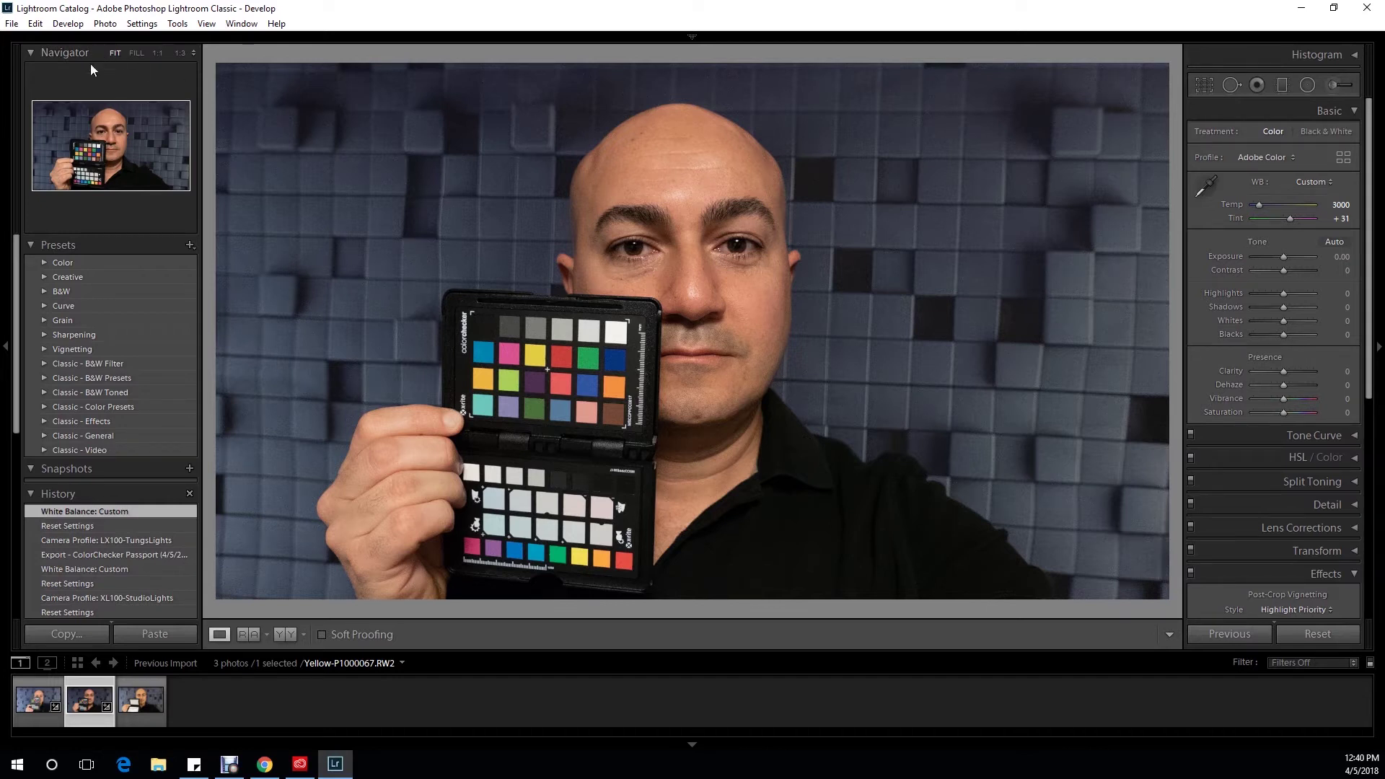
left_click(12, 23)
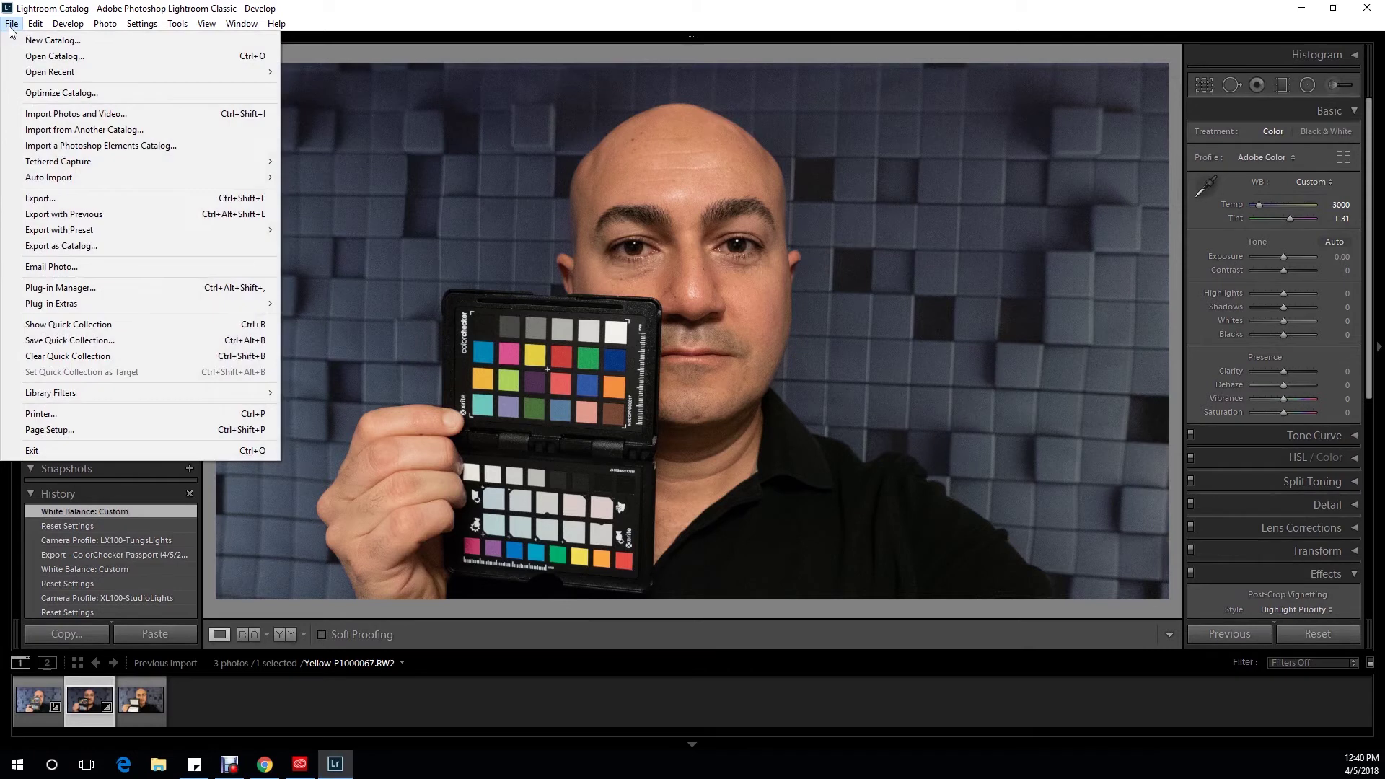
Export with the ColorChecker Passport preset as profile 'LX100-Lamplight' and acknowledge the success message.
left_click(80, 199)
left_click(474, 284)
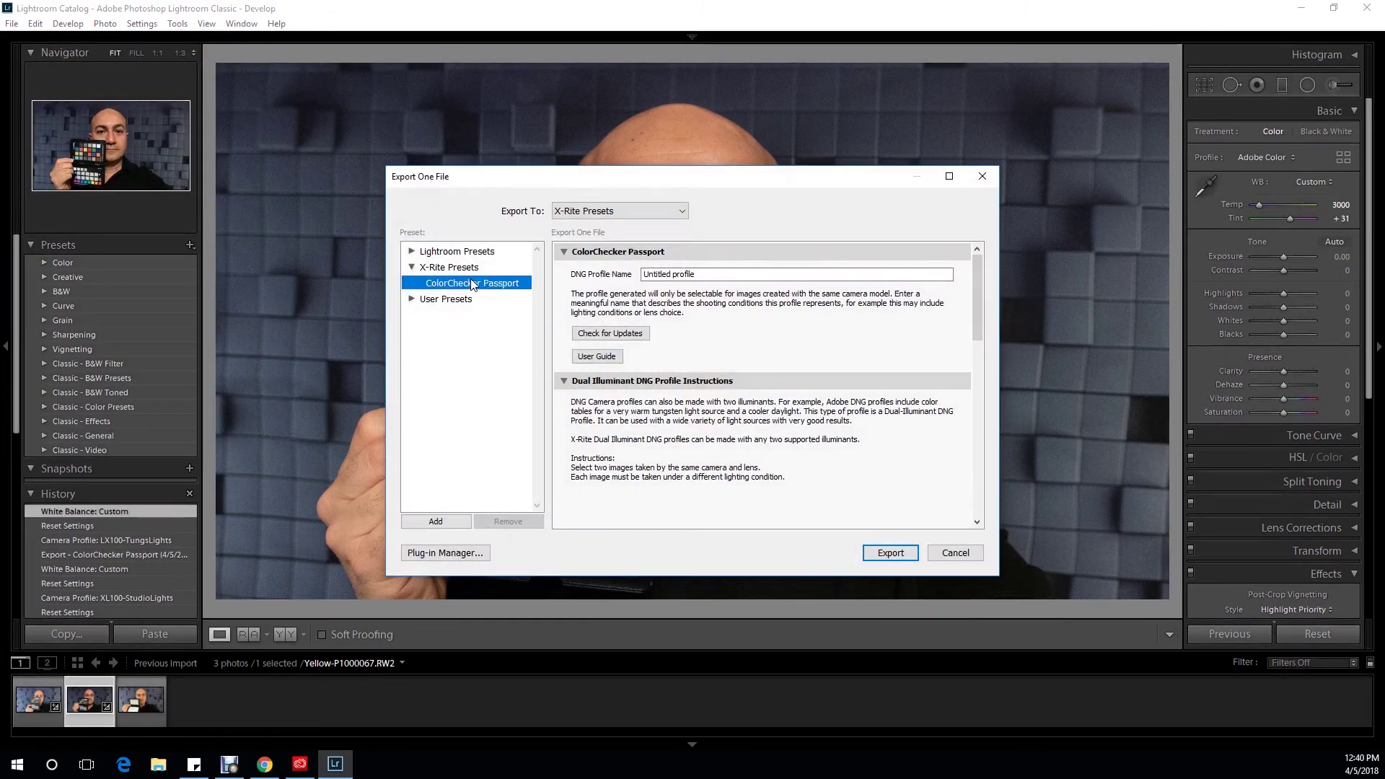
triple_click(704, 275)
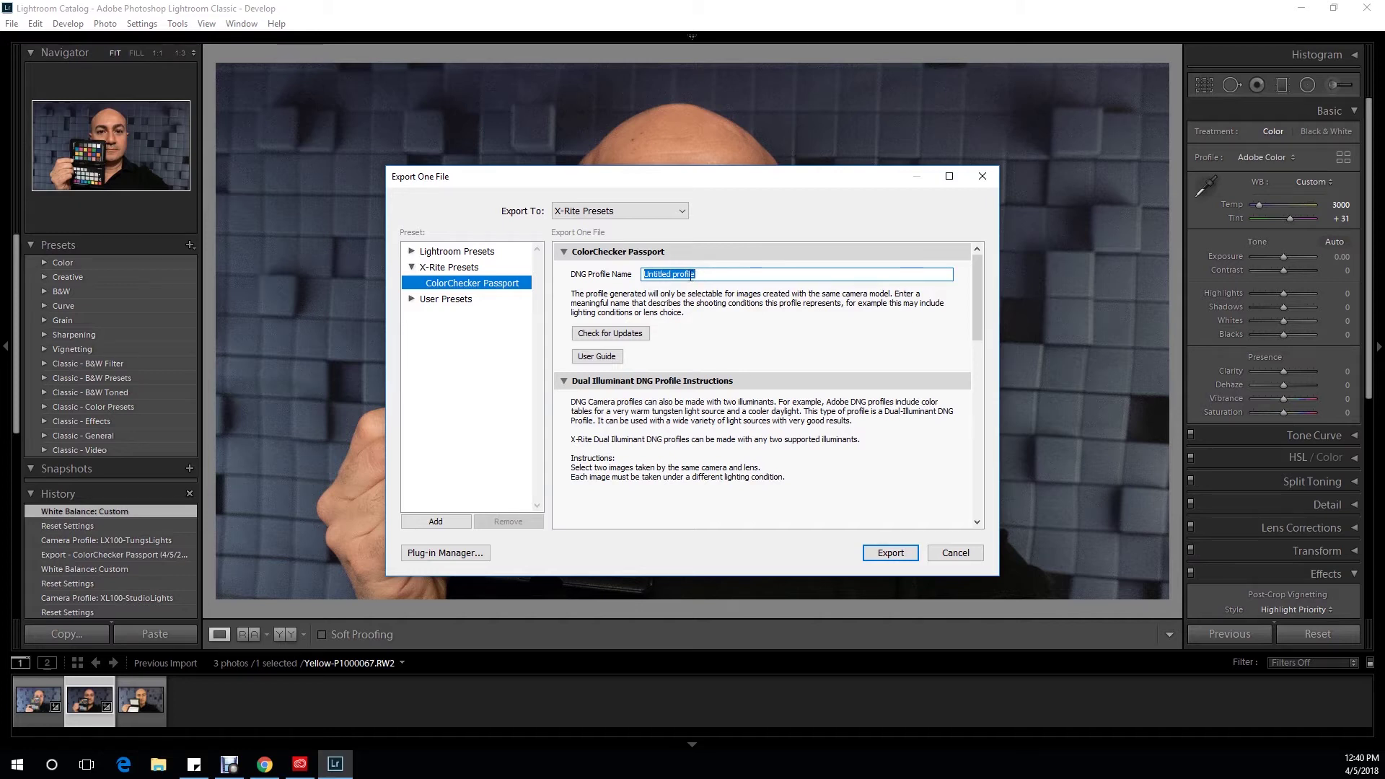
type("LX10")
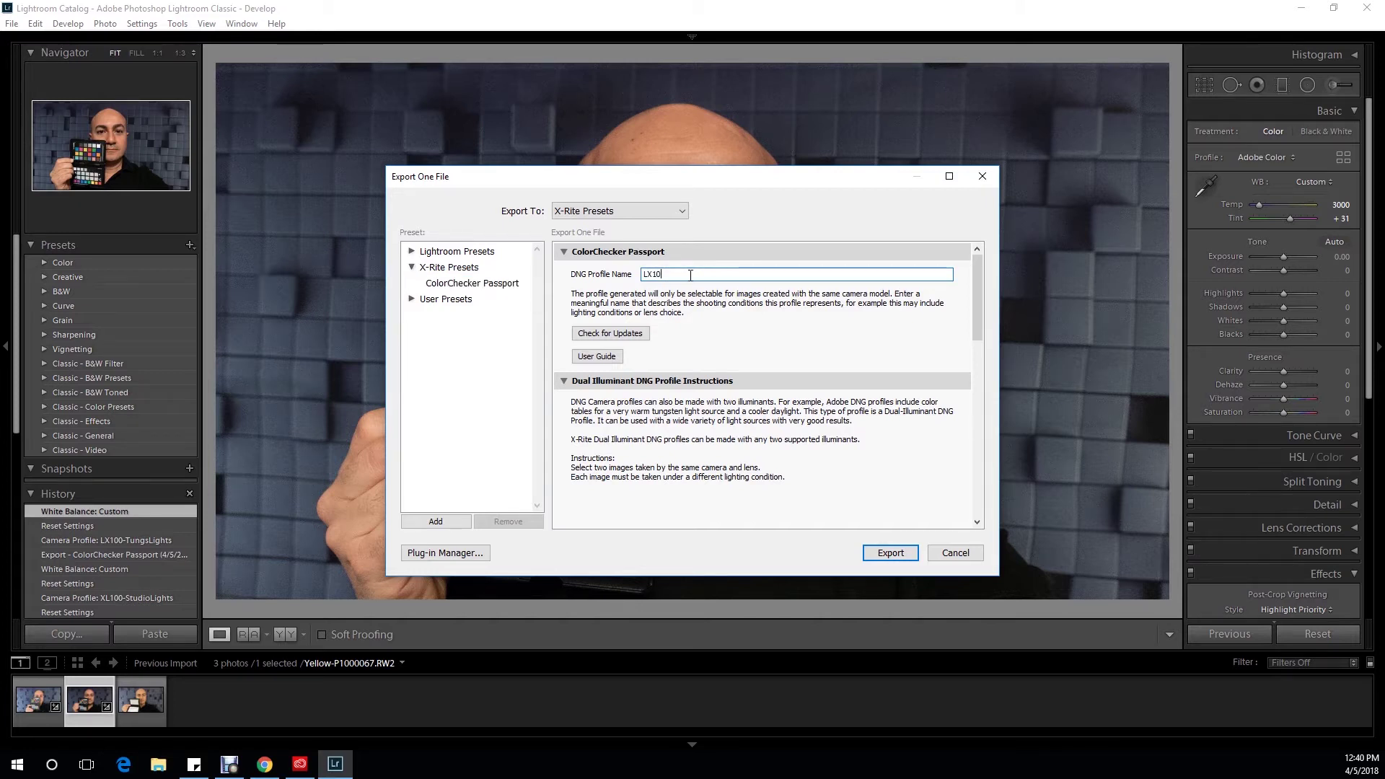
type("0-Lamplight")
left_click(880, 561)
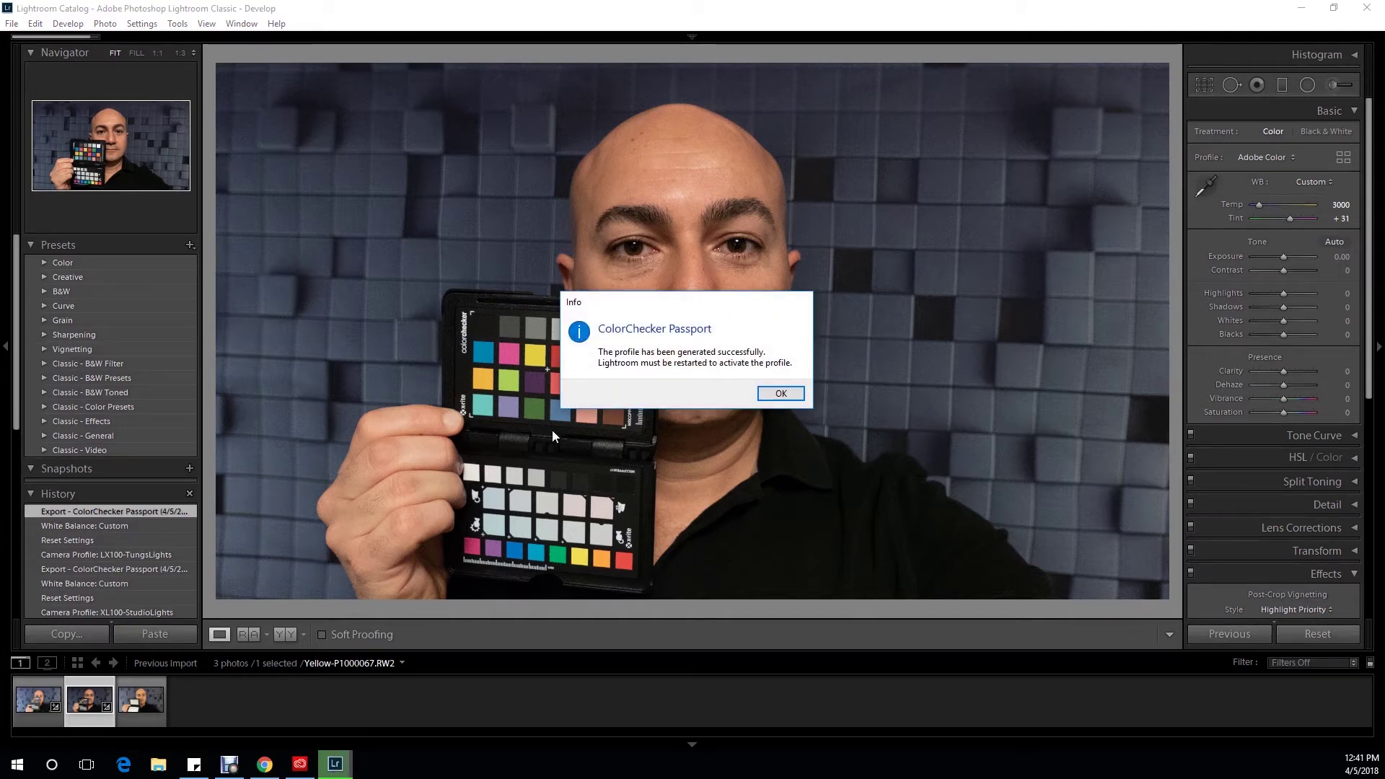
left_click(777, 394)
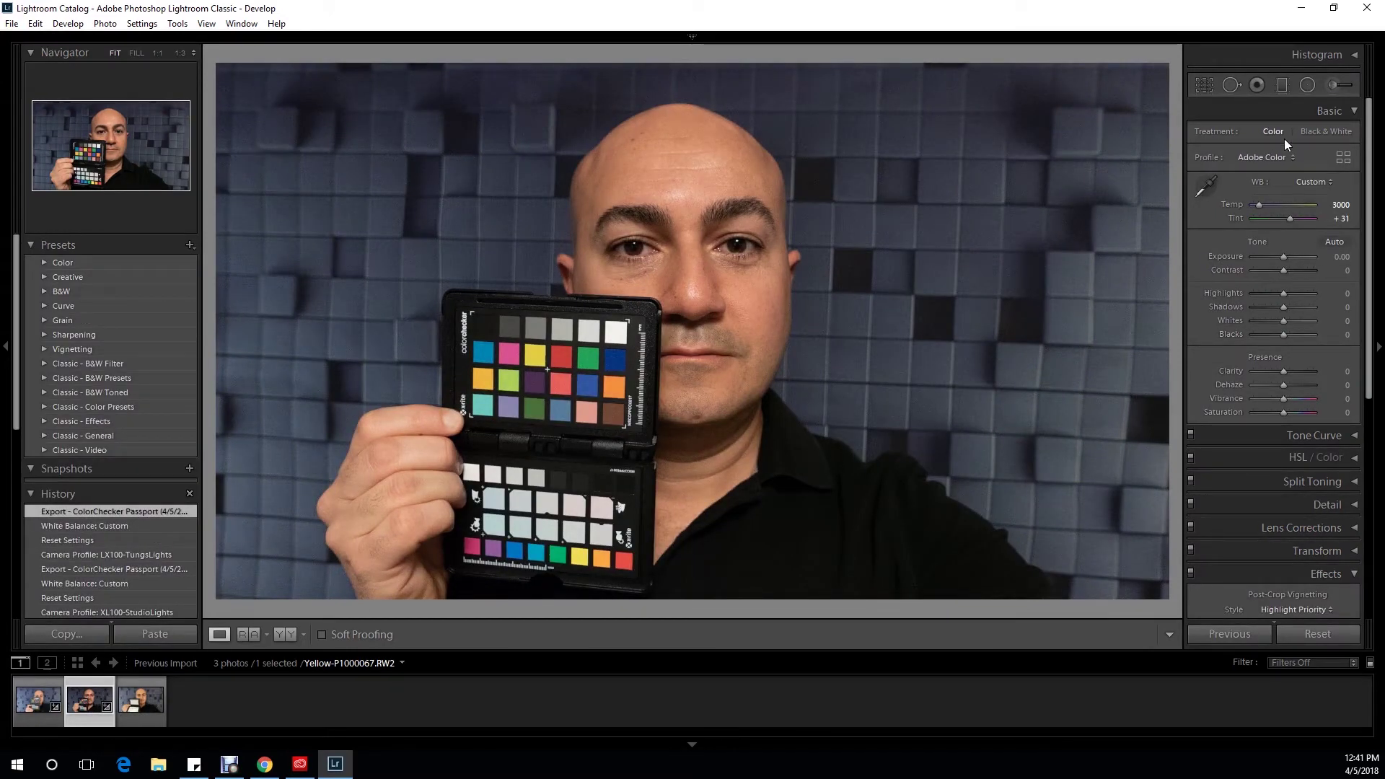
Apply the LX100-StudioLight profile to Yellow-P1000067.RW2 from the profile browser.
left_click(1270, 157)
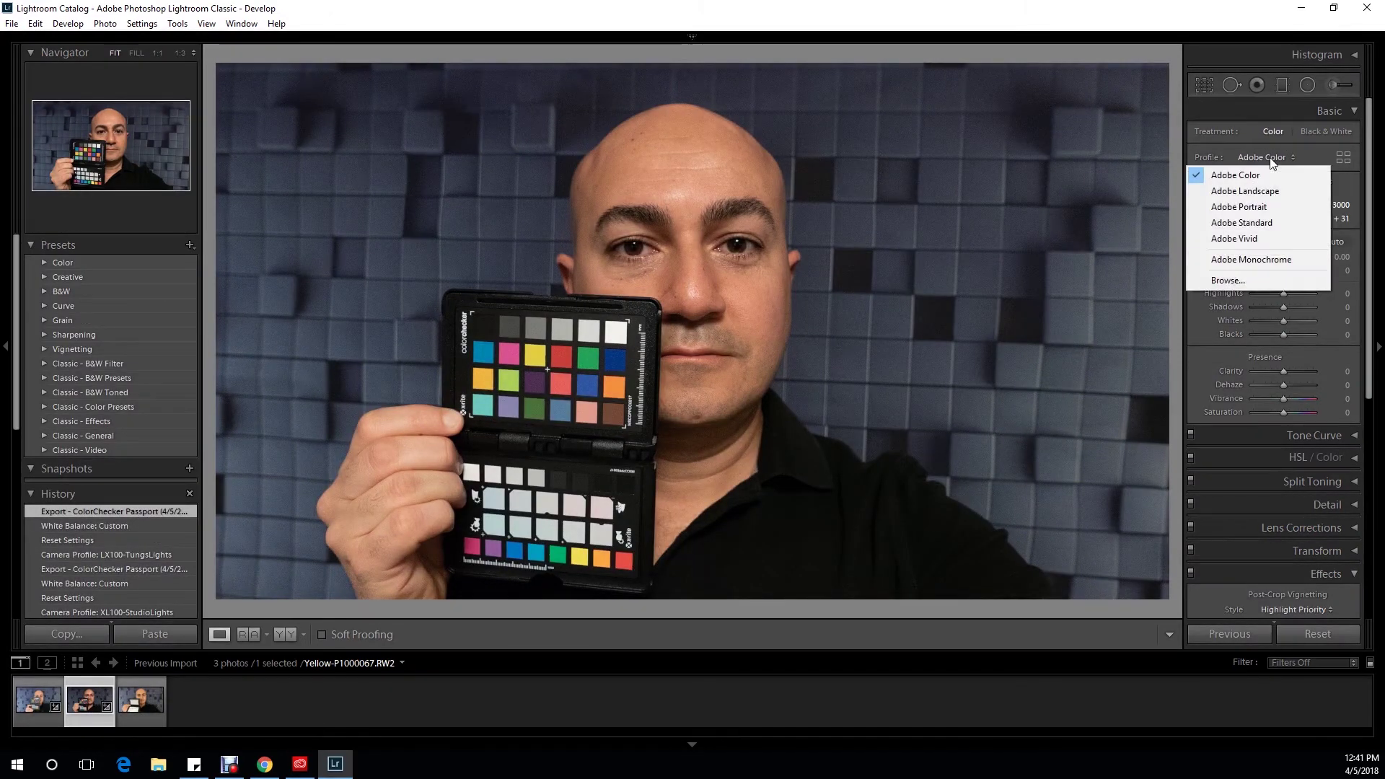
left_click(1242, 282)
left_click(1288, 279)
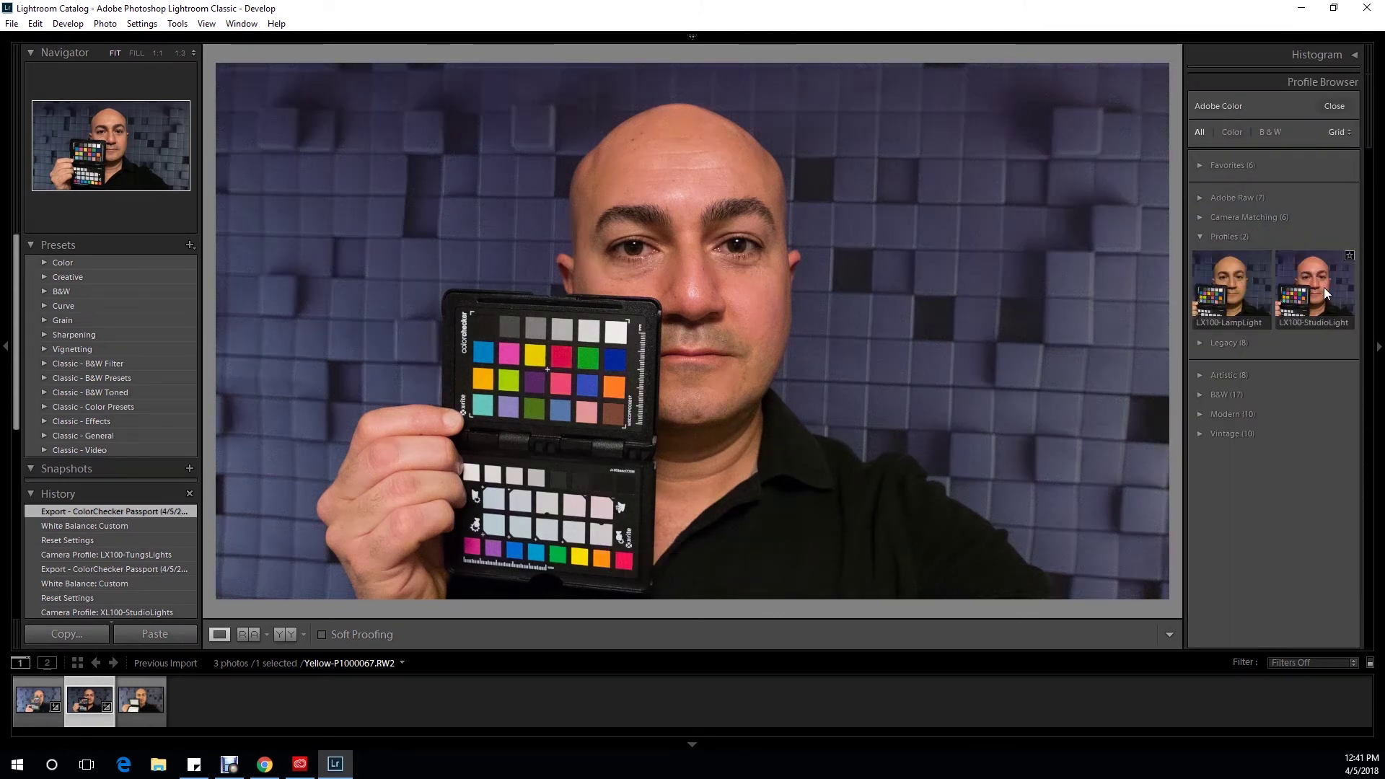
left_click(1323, 287)
double_click(1323, 287)
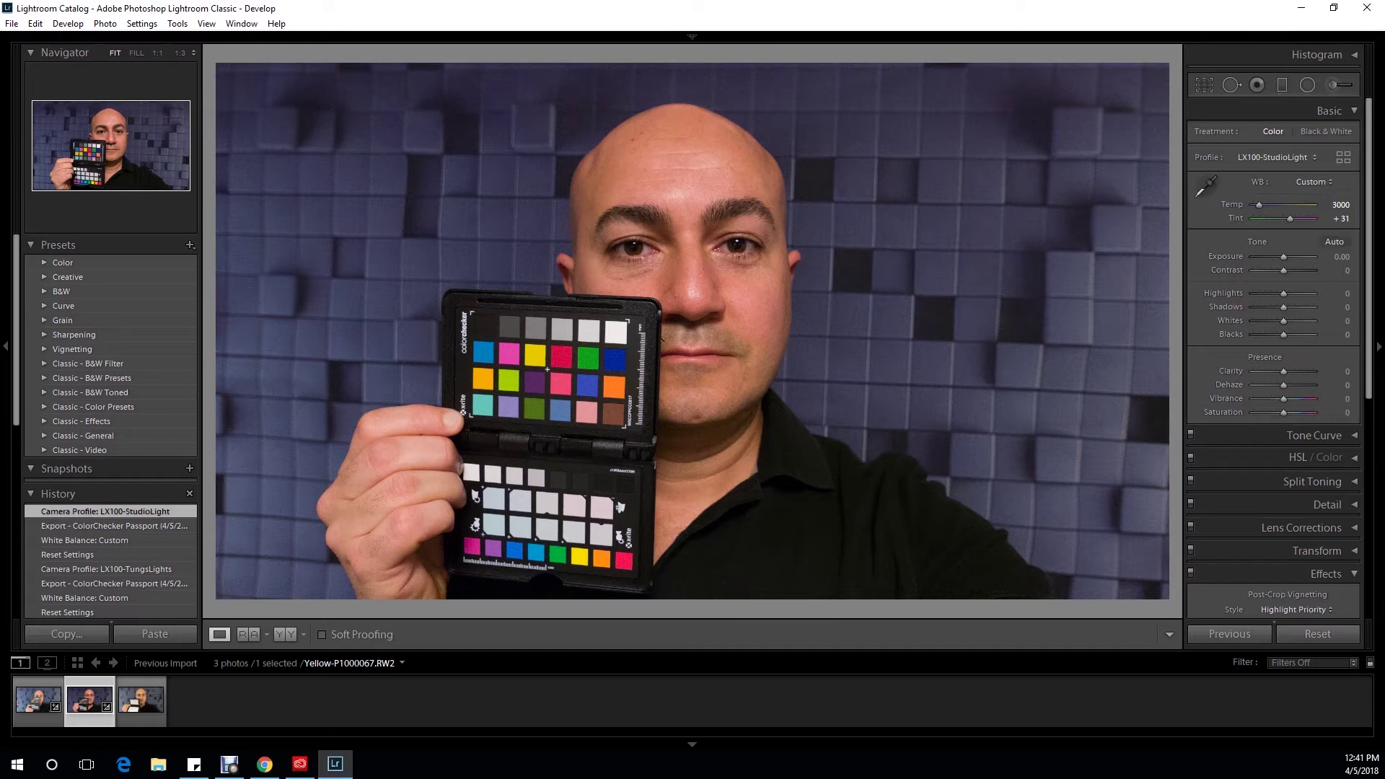
Resample white balance from the grey patch to Temp 2900, Tint +22, then view White-P1000062.
left_click(1207, 187)
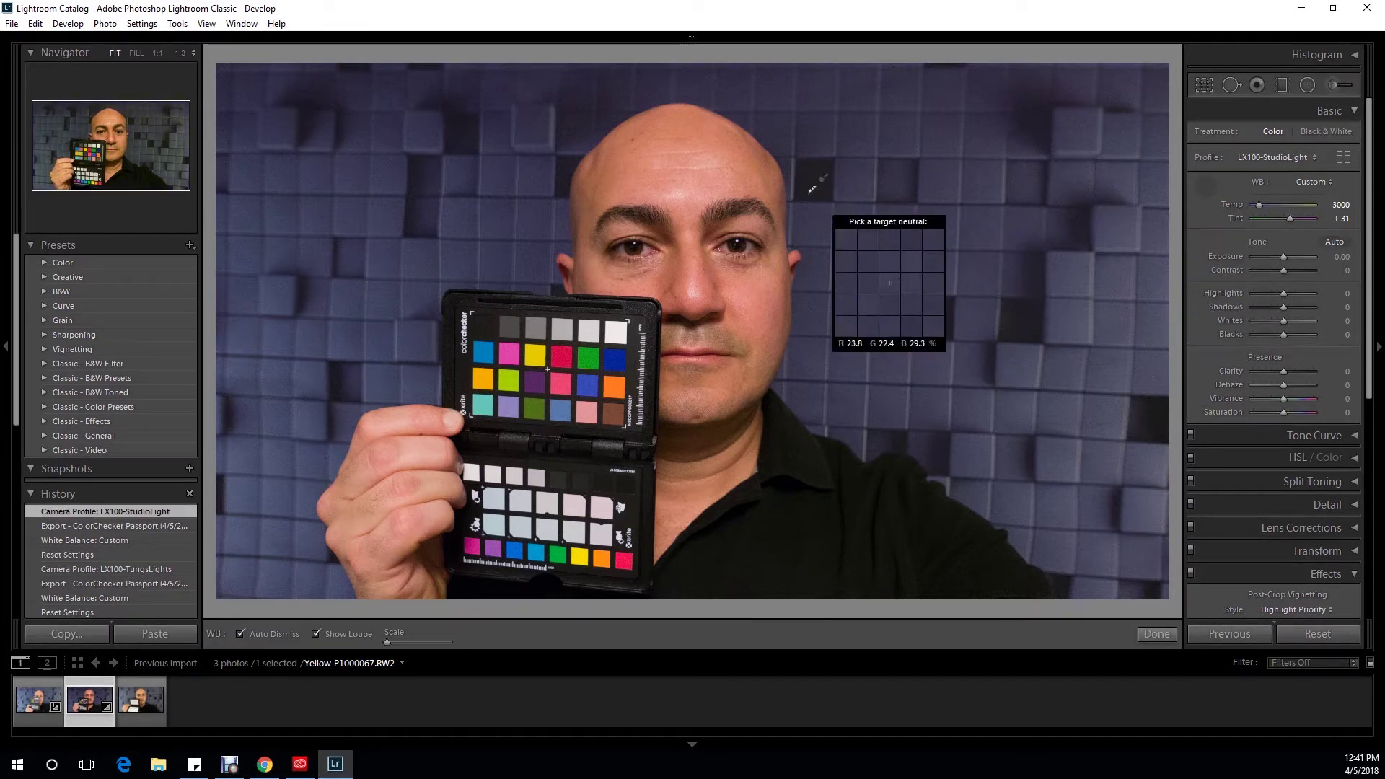
left_click(590, 326)
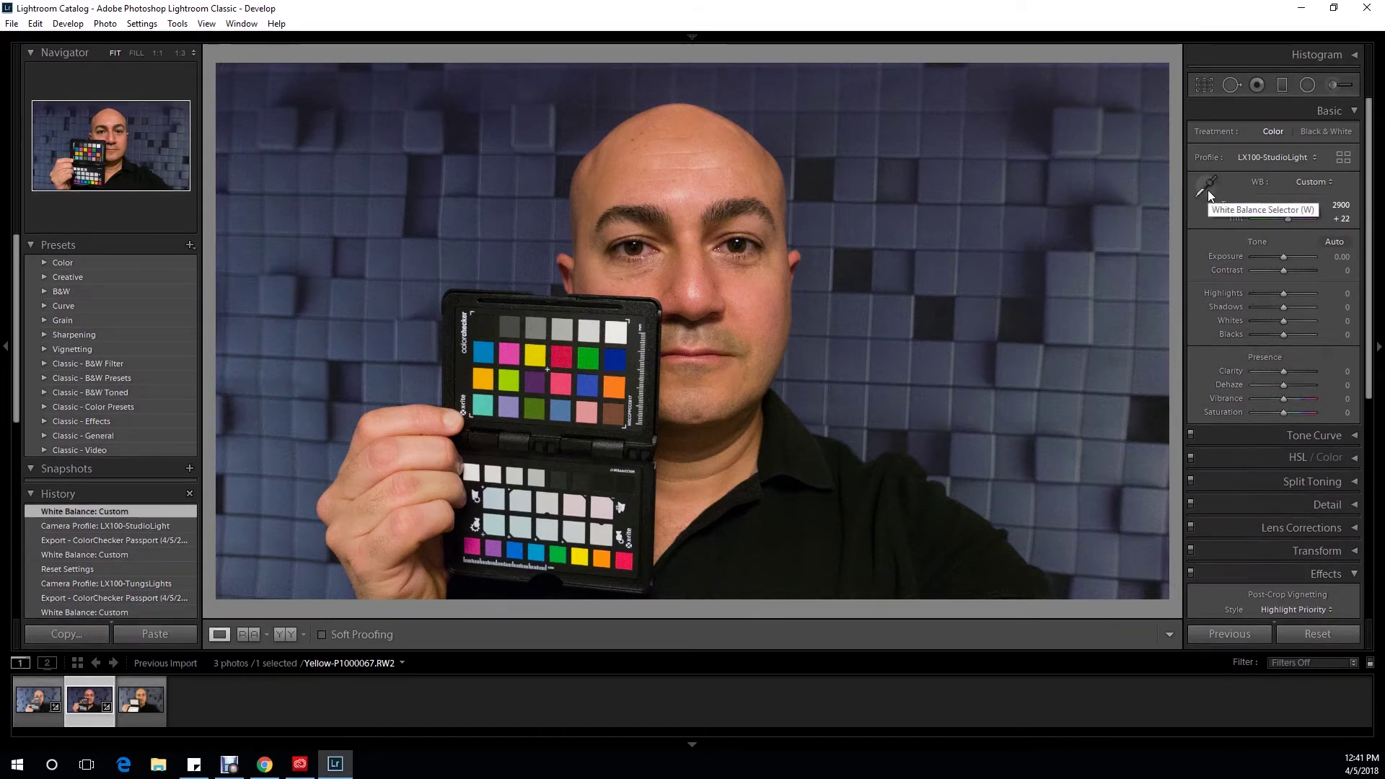
left_click(29, 703)
key("Right")
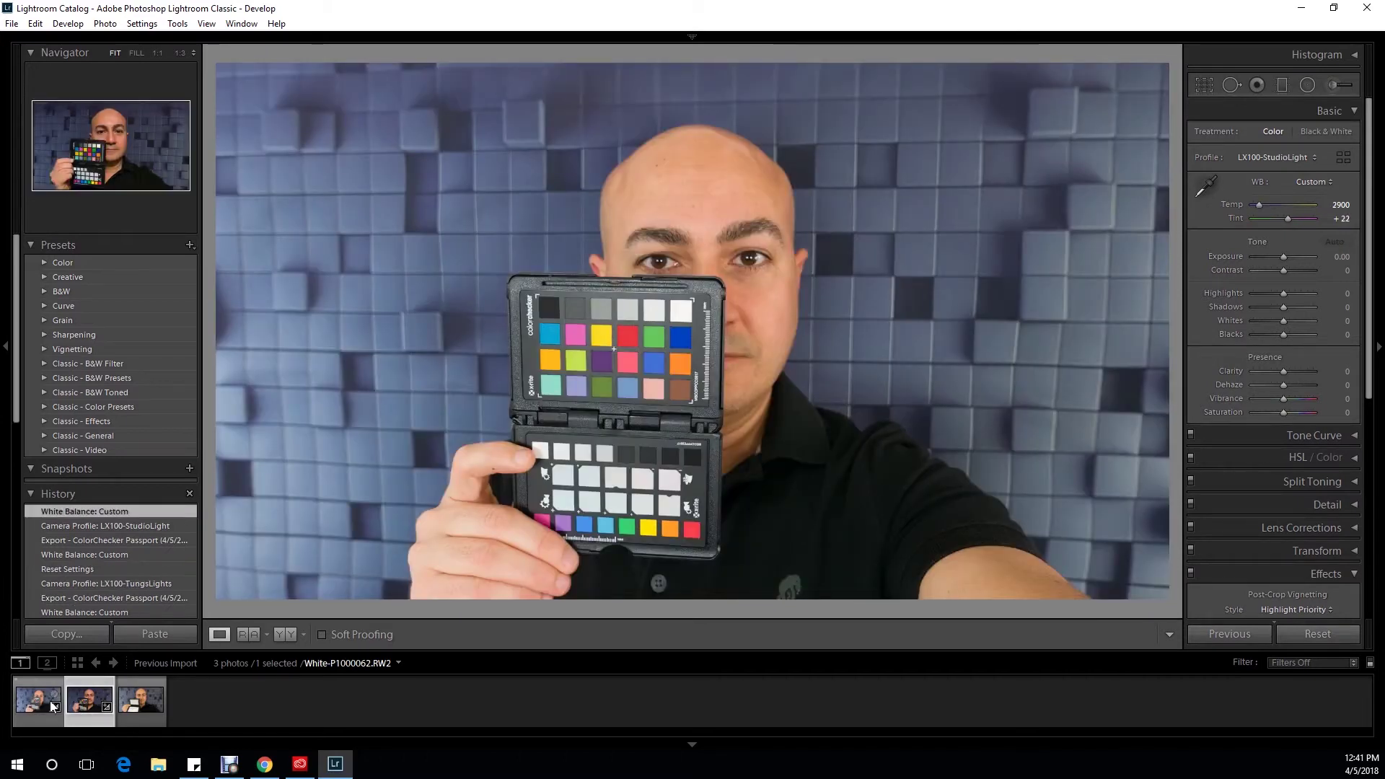
left_click(36, 700)
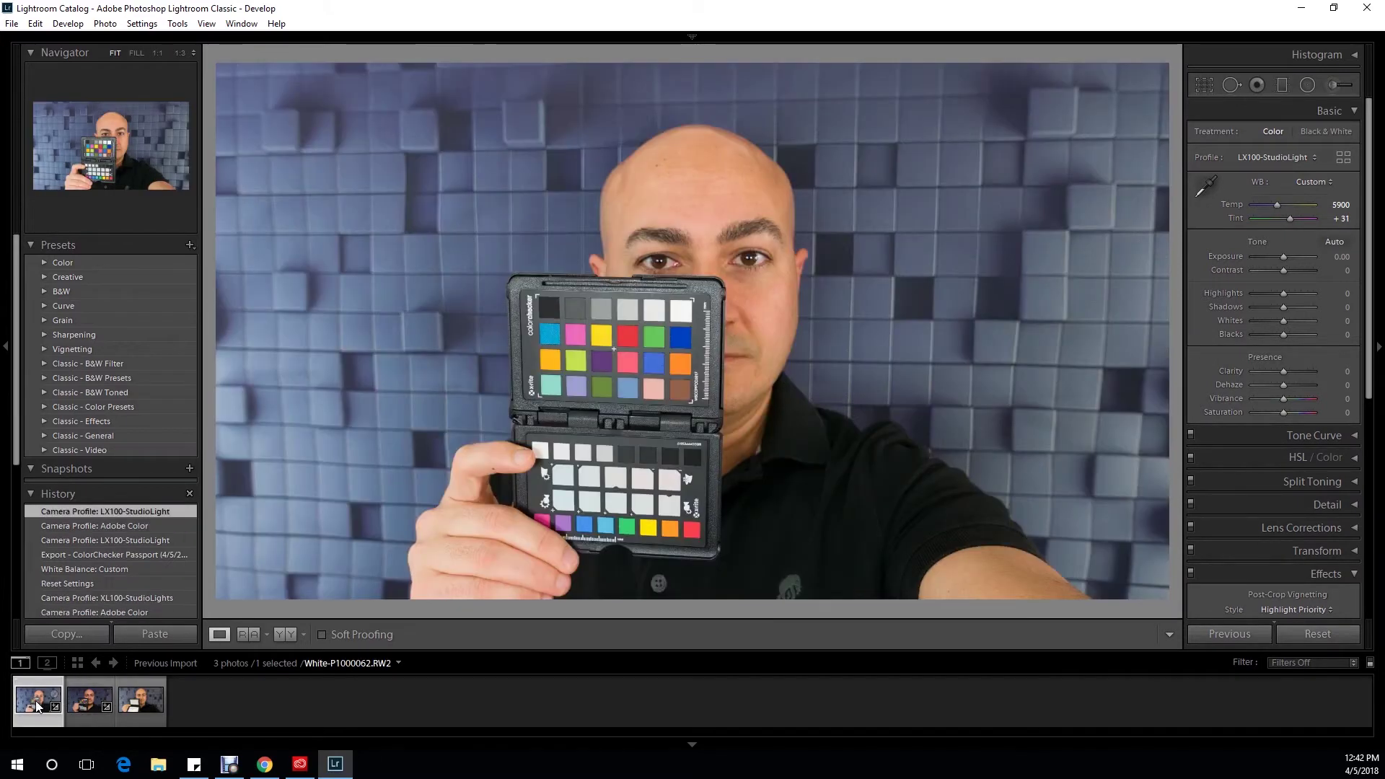
Switch between Yellow-P1000067 and White-P1000062 to compare, ending on Yellow-P1000067.
left_click(84, 709)
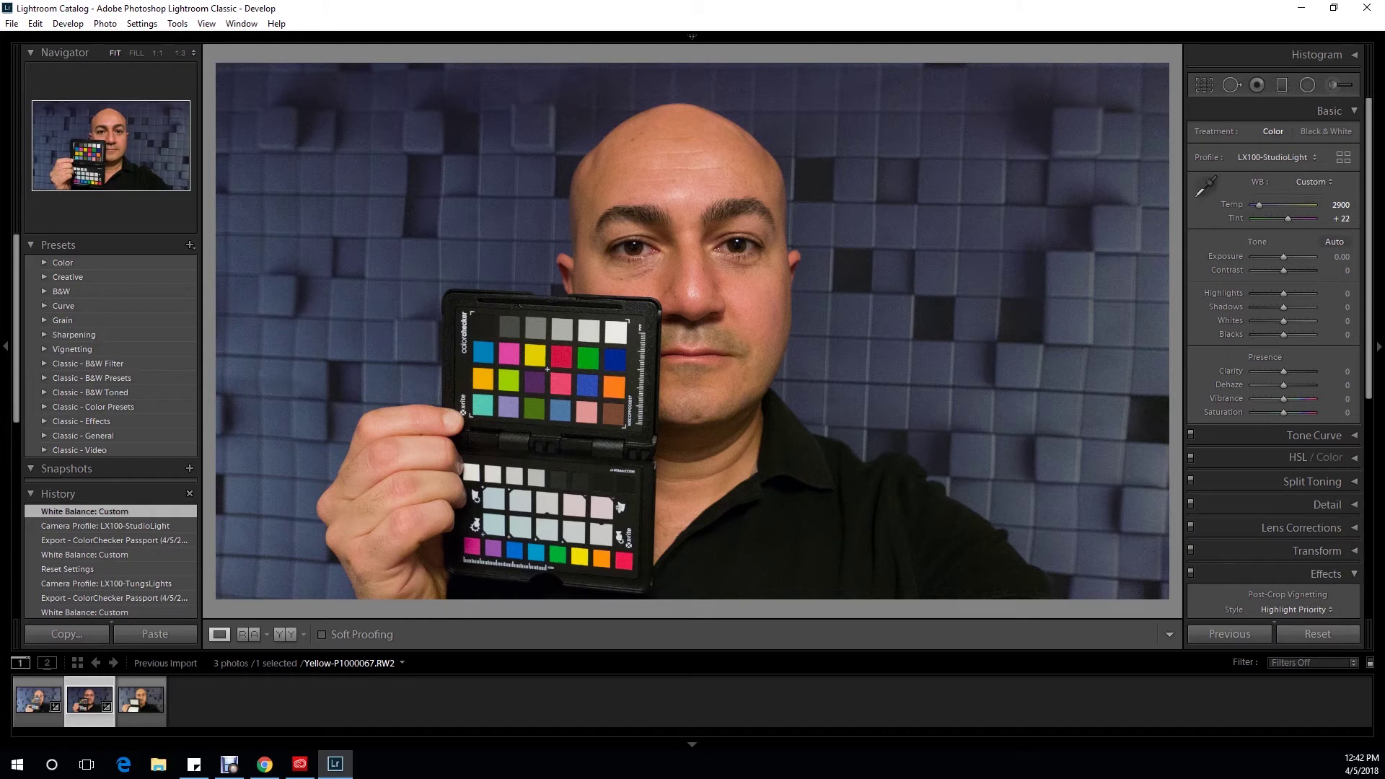
left_click(39, 700)
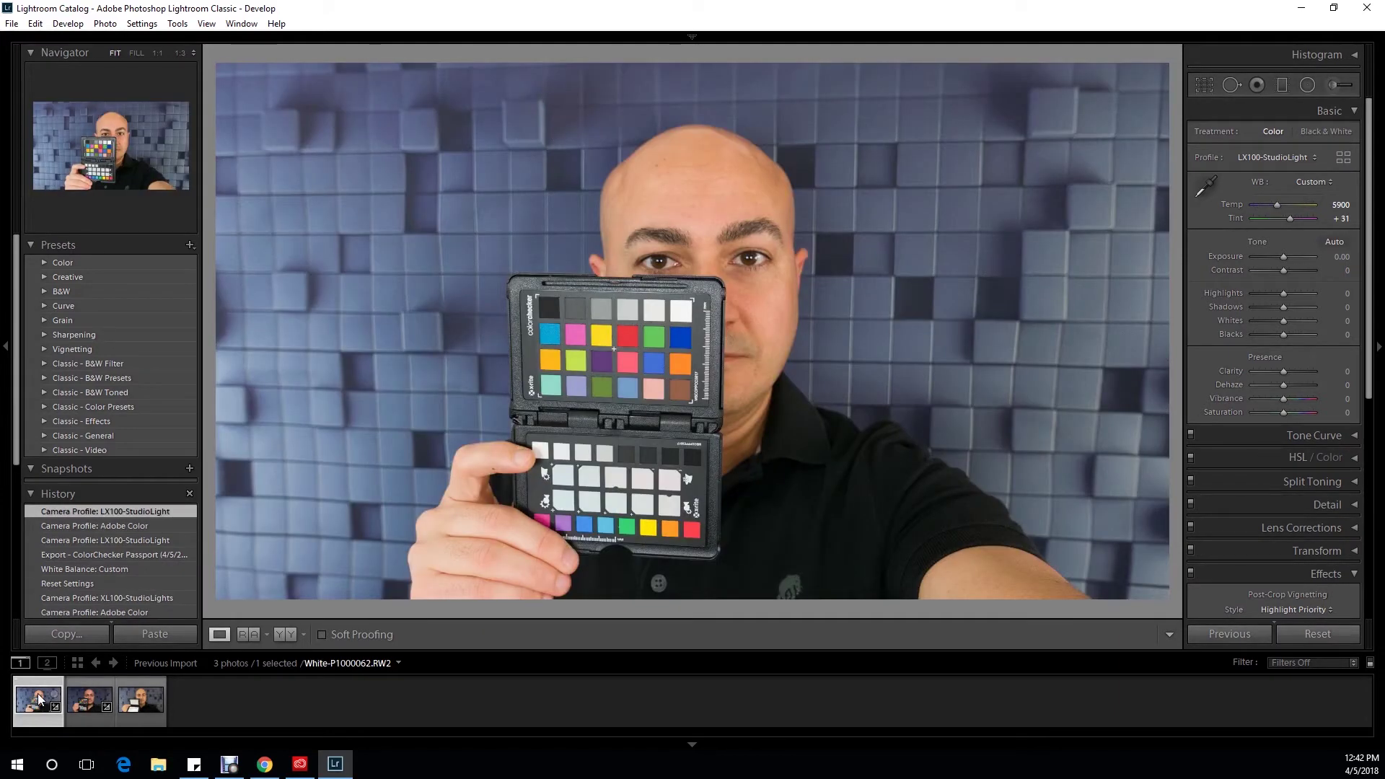
left_click(86, 698)
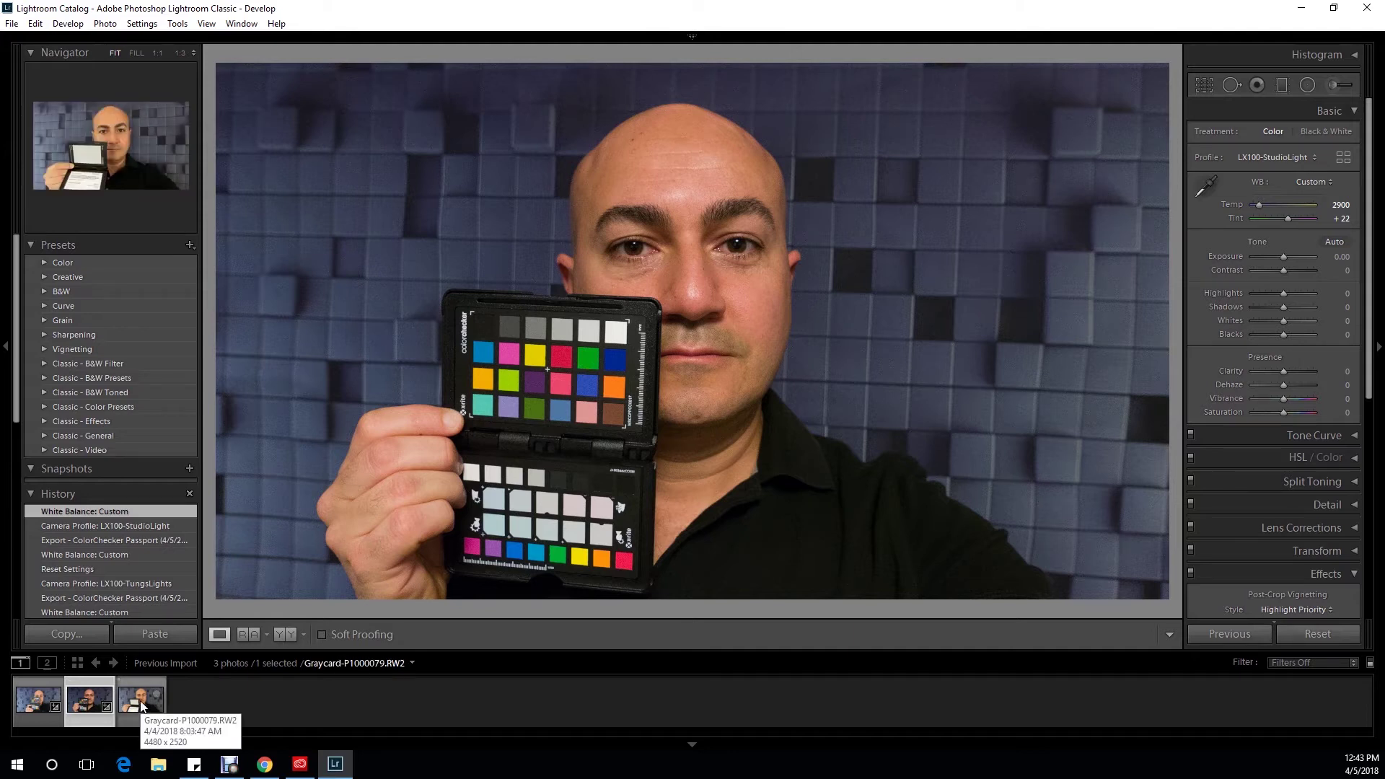
Sync White-P1000062's White Balance and Calibration onto Graycard-P1000079, giving Temp 5900, Tint +31.
left_click(142, 706)
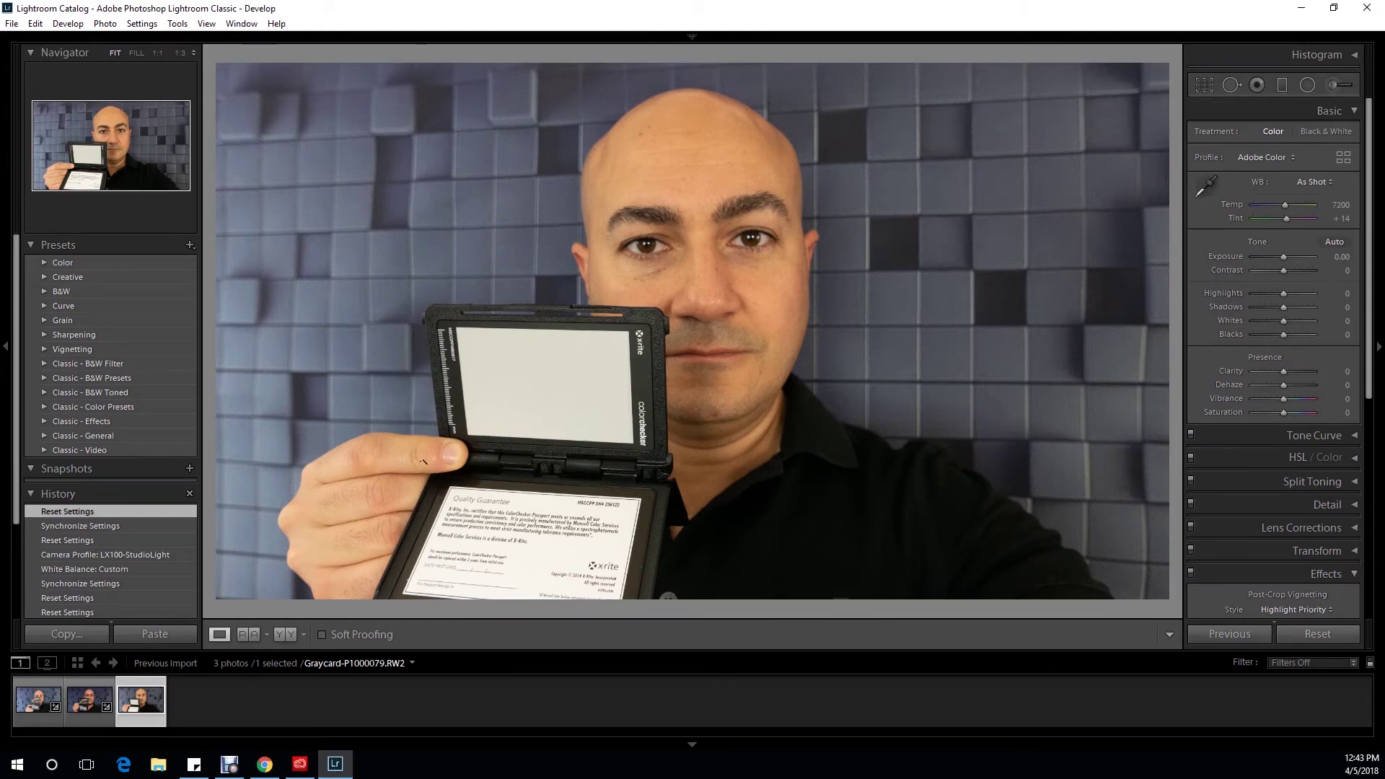
left_click(39, 703)
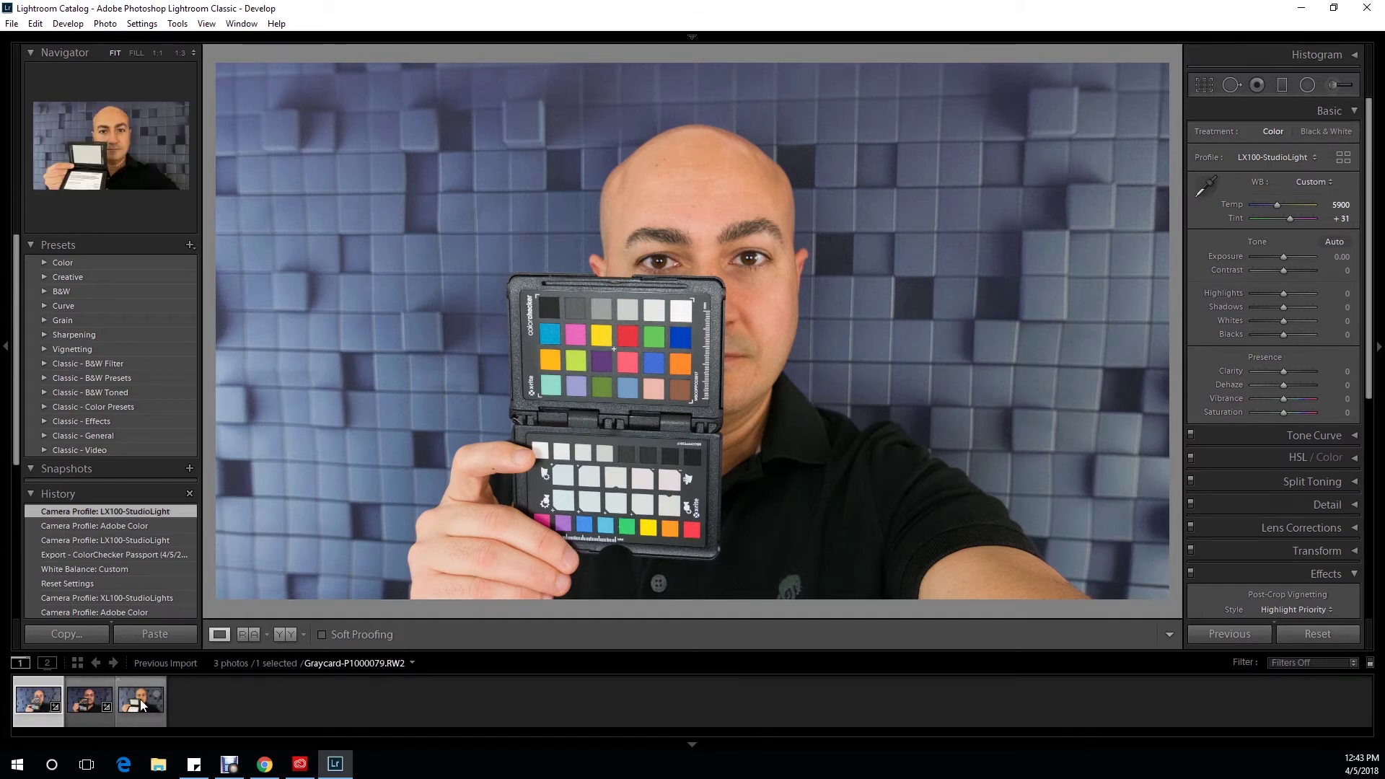
left_click(141, 705, "ctrl")
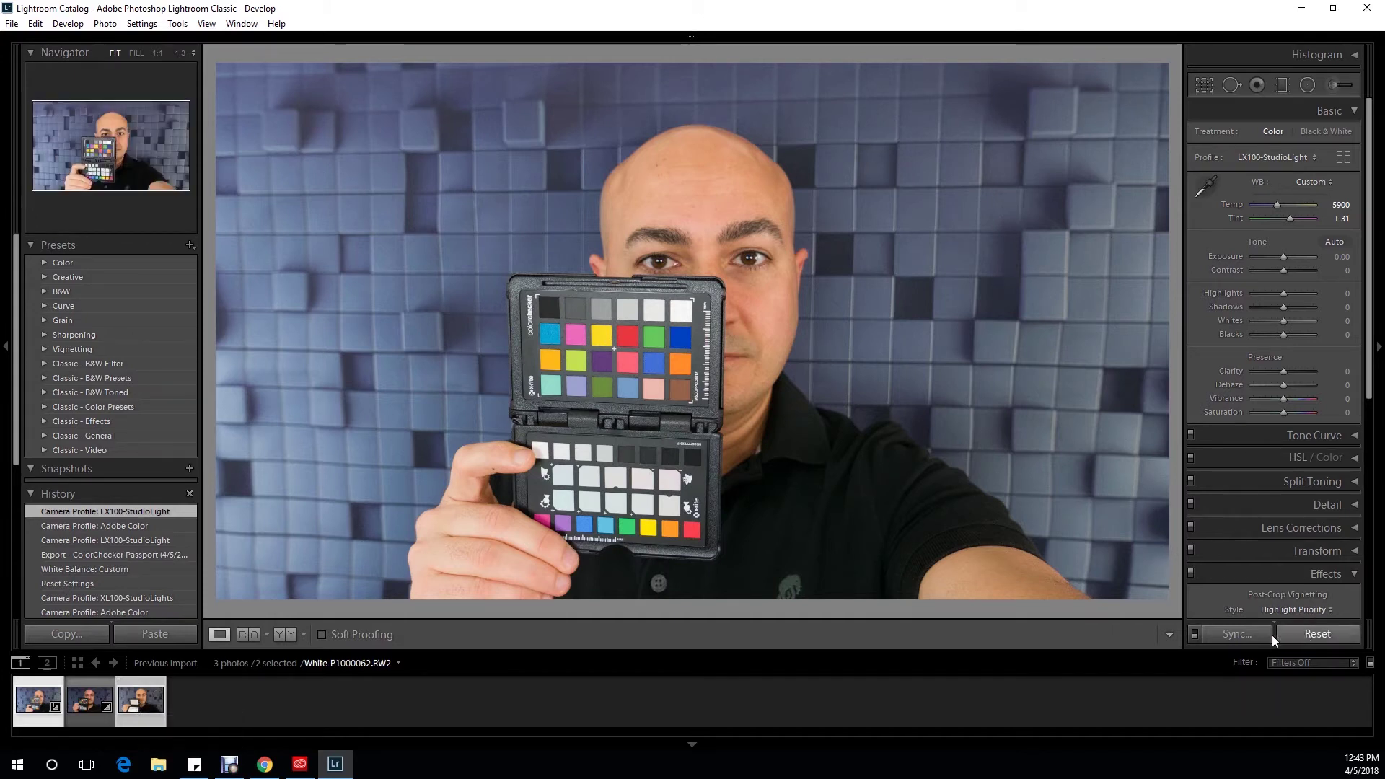
left_click(1247, 634)
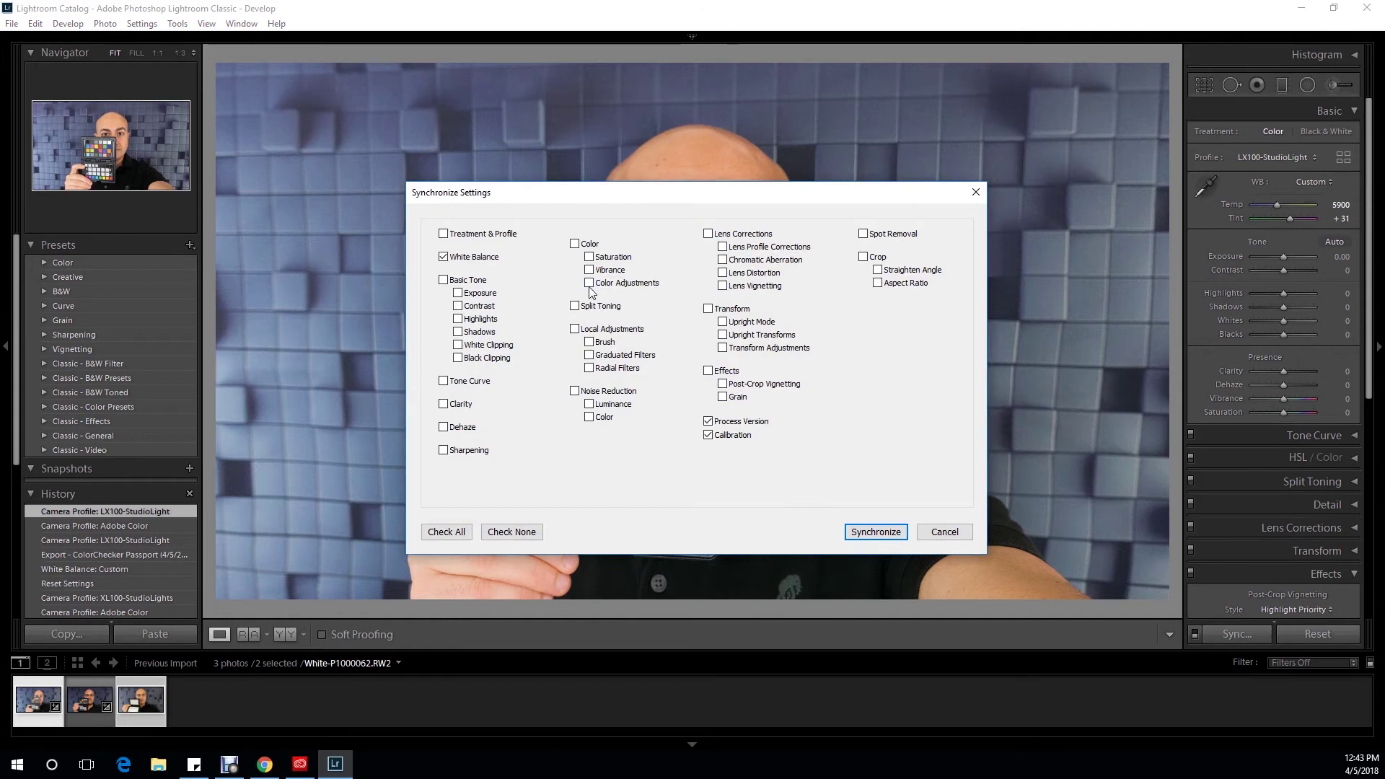
left_click(707, 435)
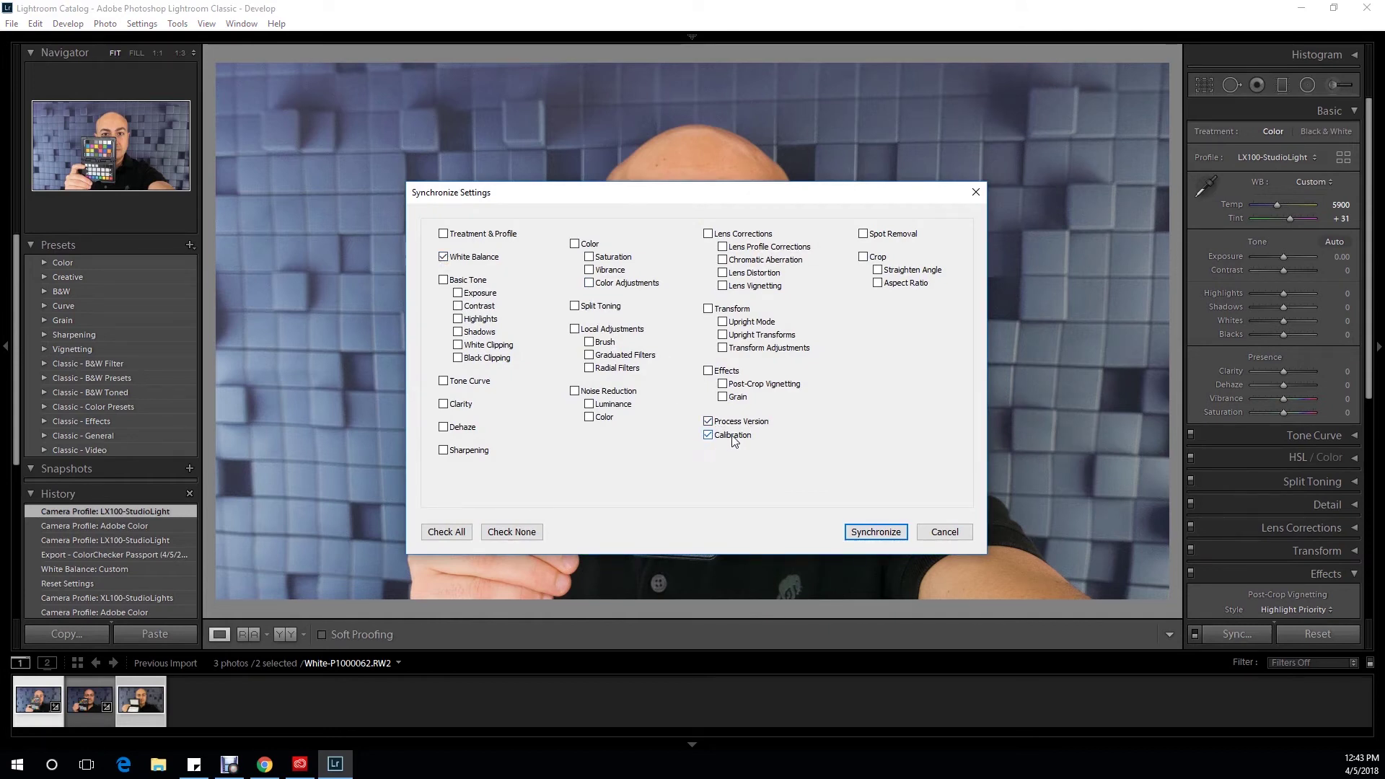
left_click(877, 535)
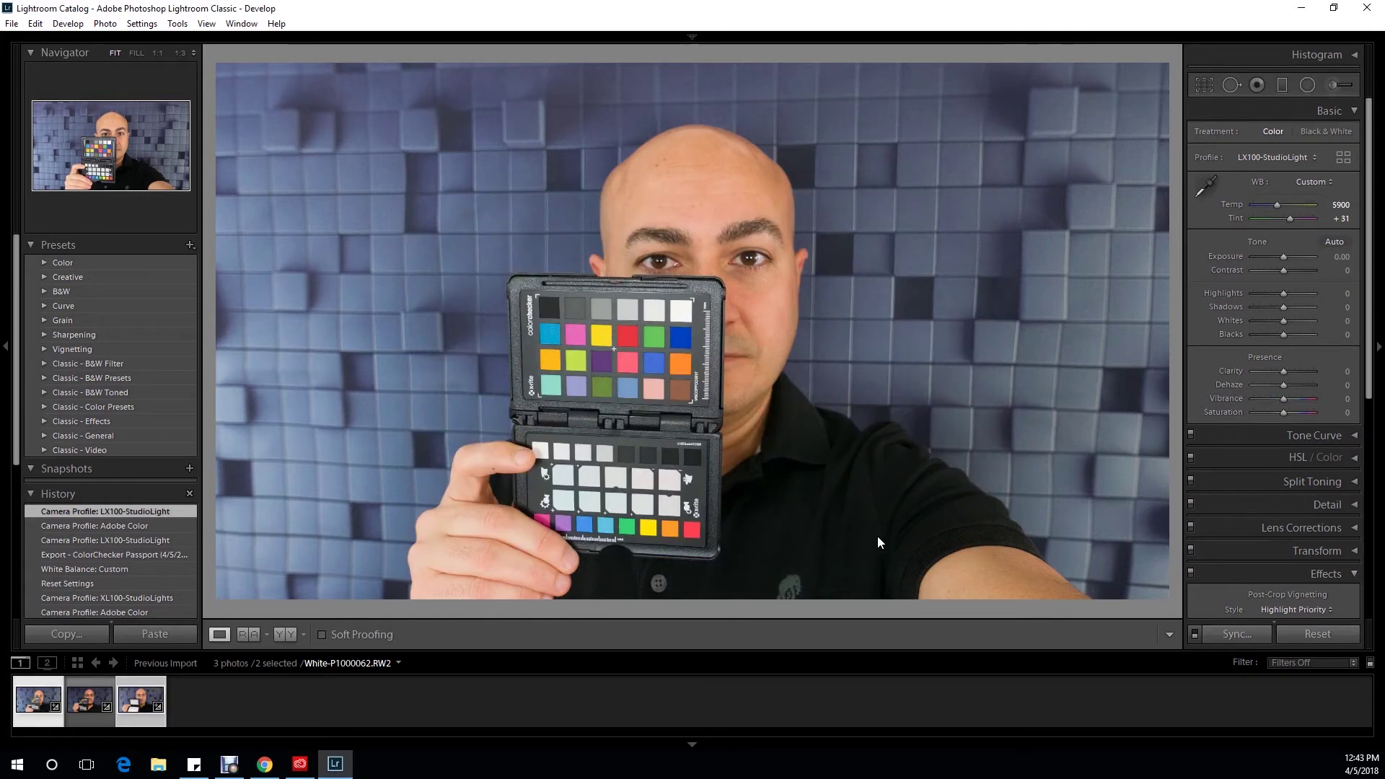
key("Right")
key("Right")
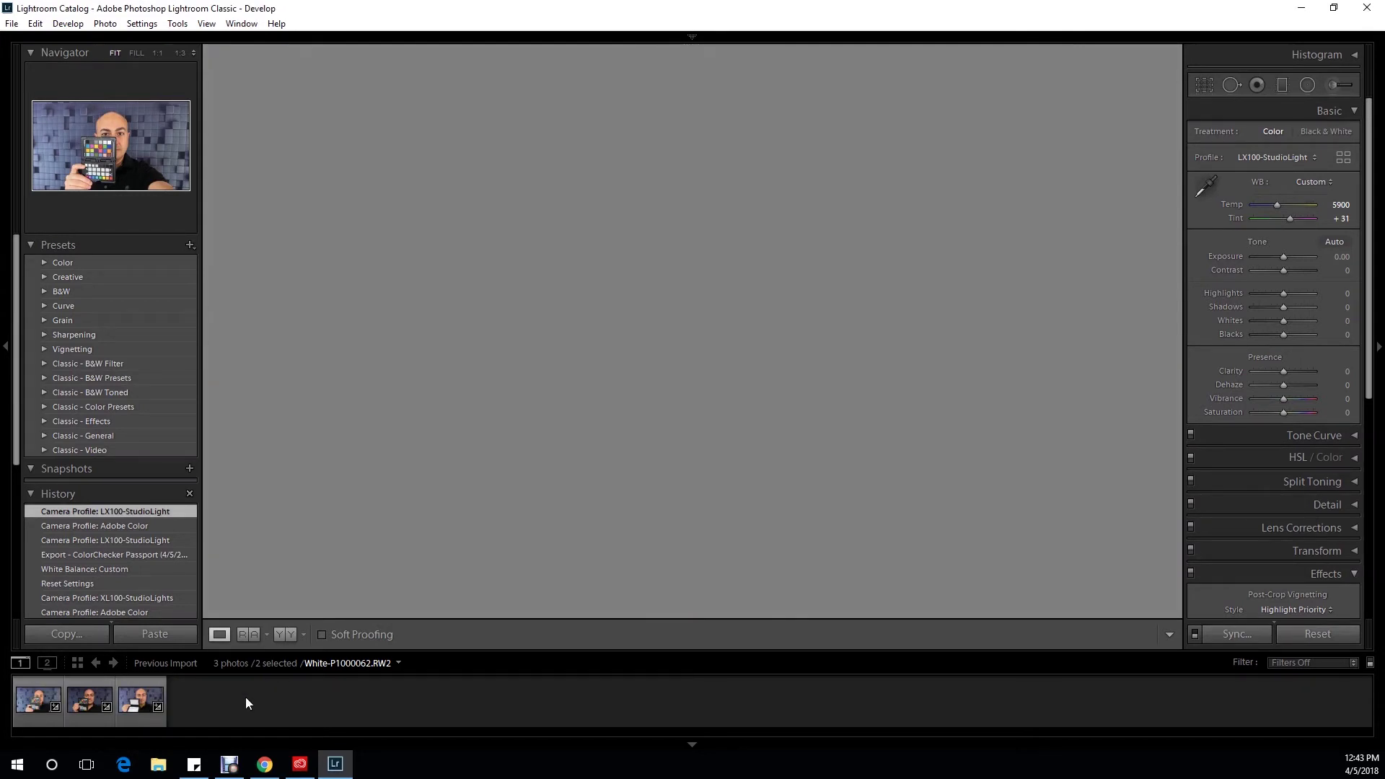
left_click(25, 704)
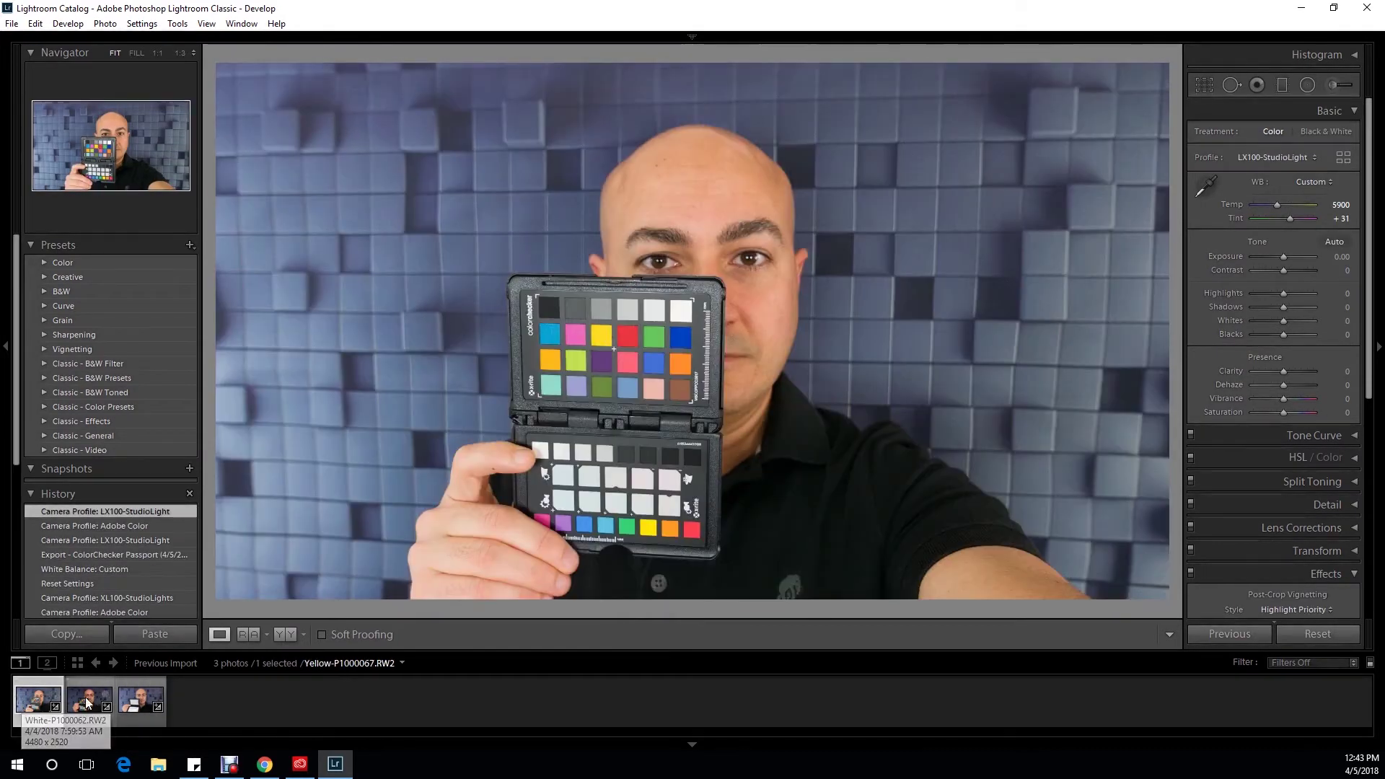
Switch to the ColorChecker Passport app, showing its empty DNG tab.
left_click(129, 701)
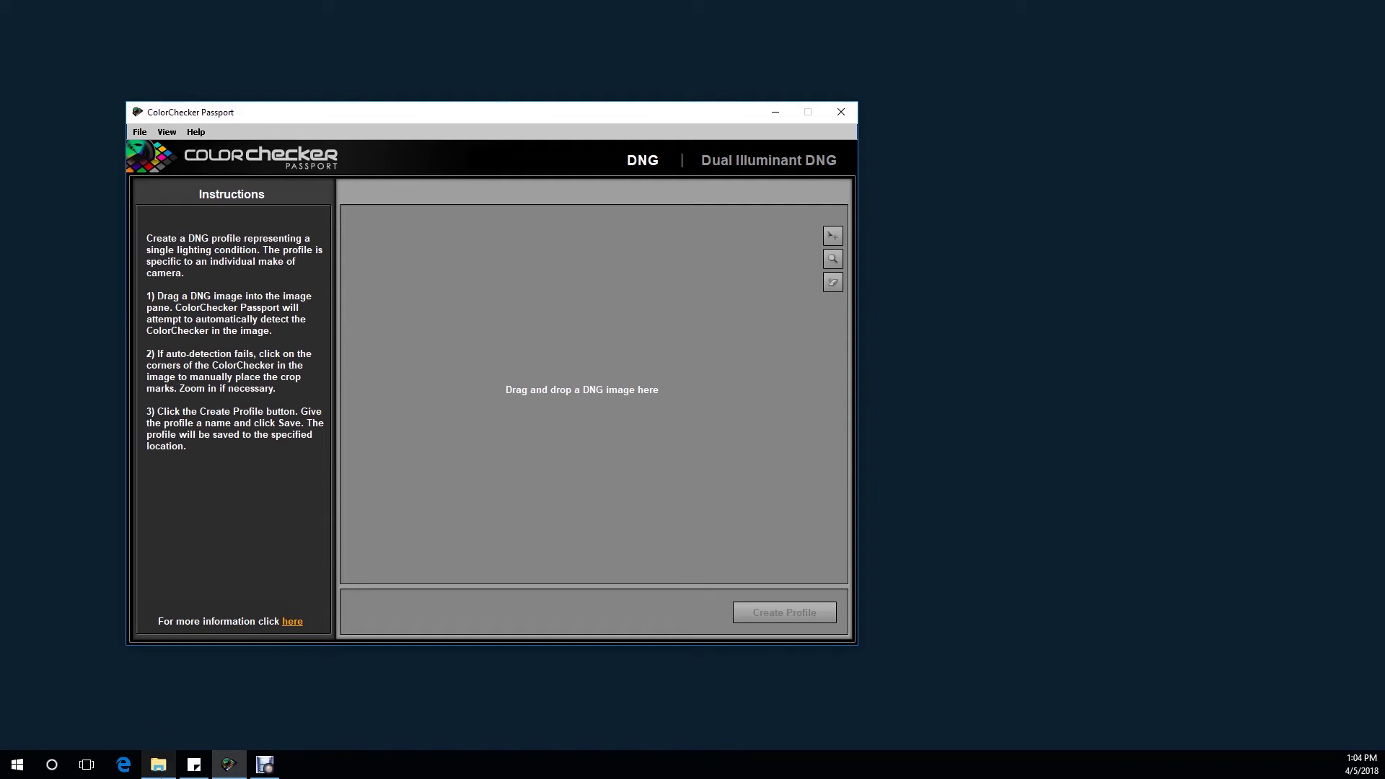
Open White-P1000062.RW2 from the raw folder in Camera Raw, showing Temp 7300, Tint +17.
left_click(160, 766)
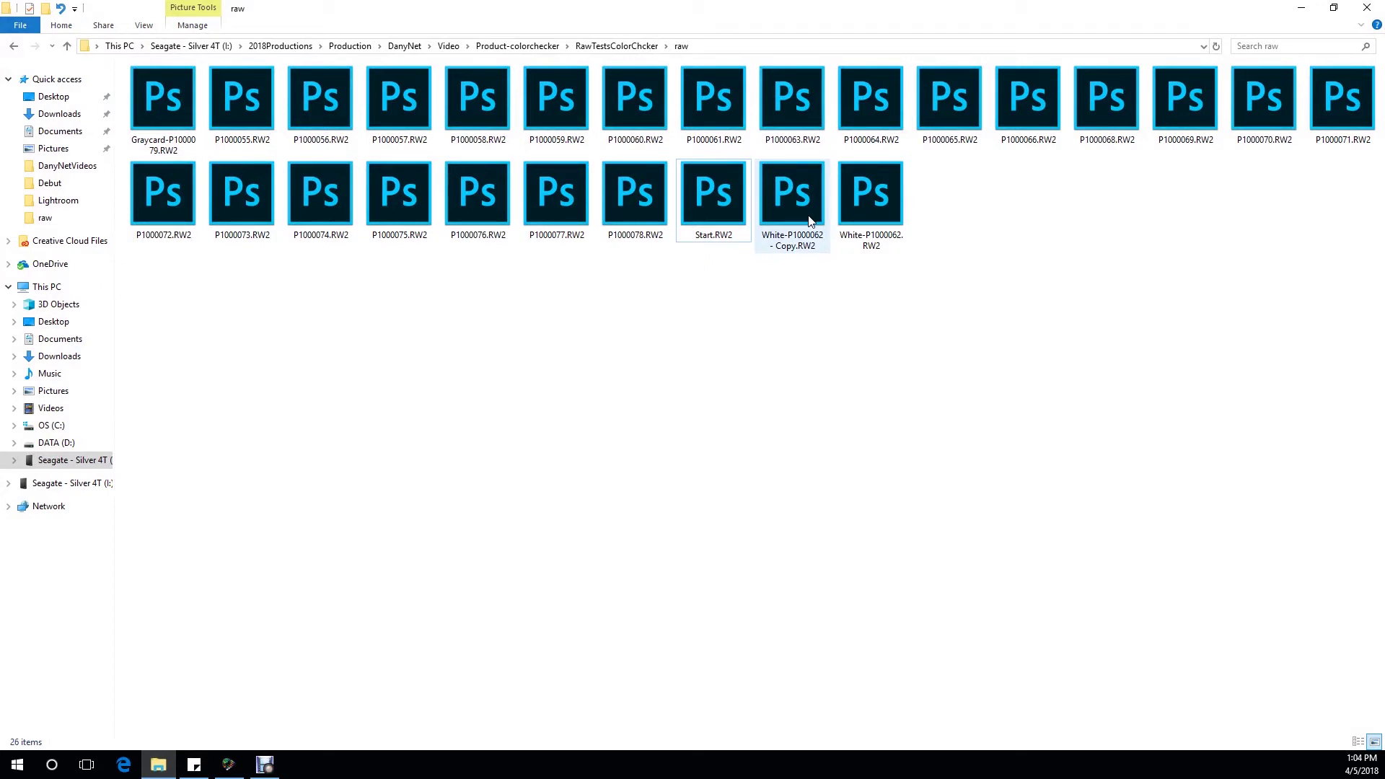
double_click(877, 209)
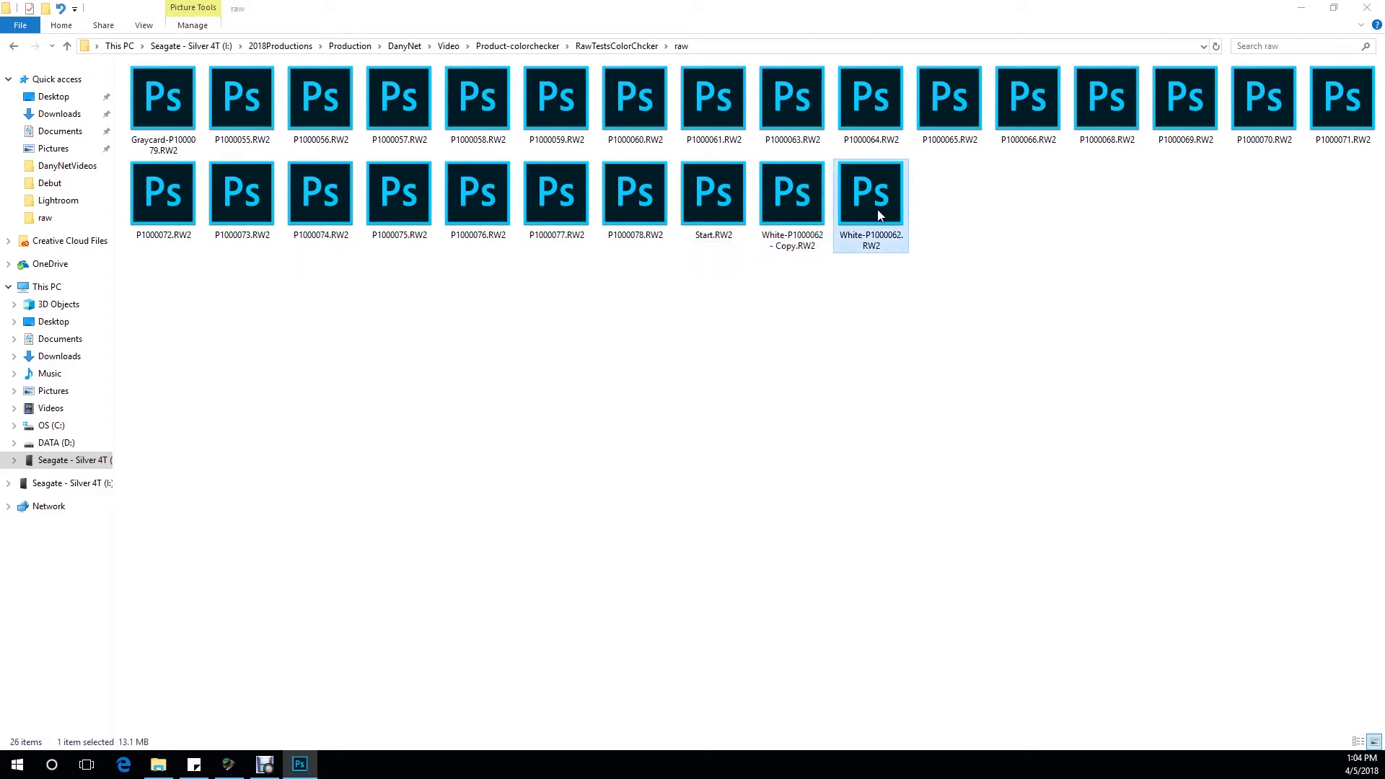
left_click(1302, 9)
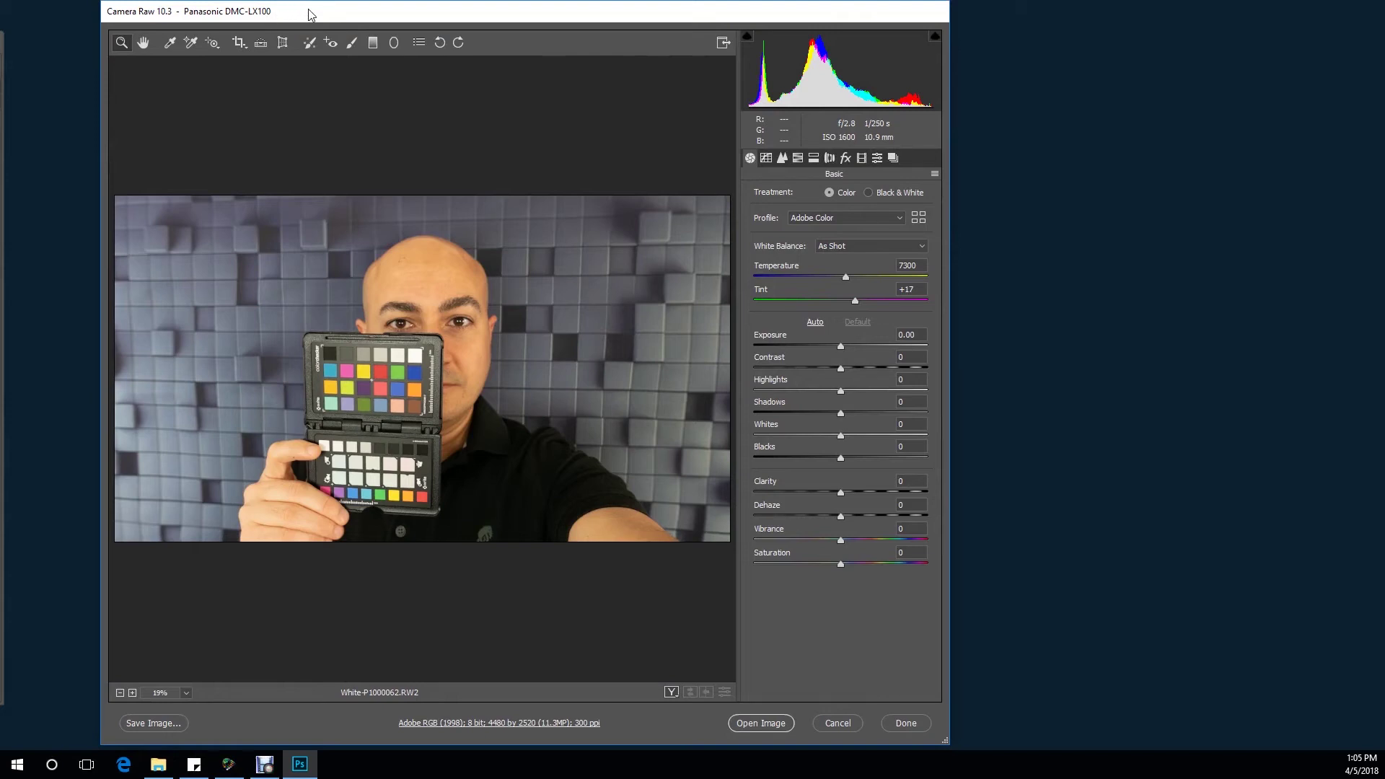
Sample a neutral area with the White Balance Tool to get Temperature 5950, Tint +32.
mouse_move(311, 14)
left_mouse_down()
mouse_move(293, 19)
mouse_move(315, 18)
left_mouse_up()
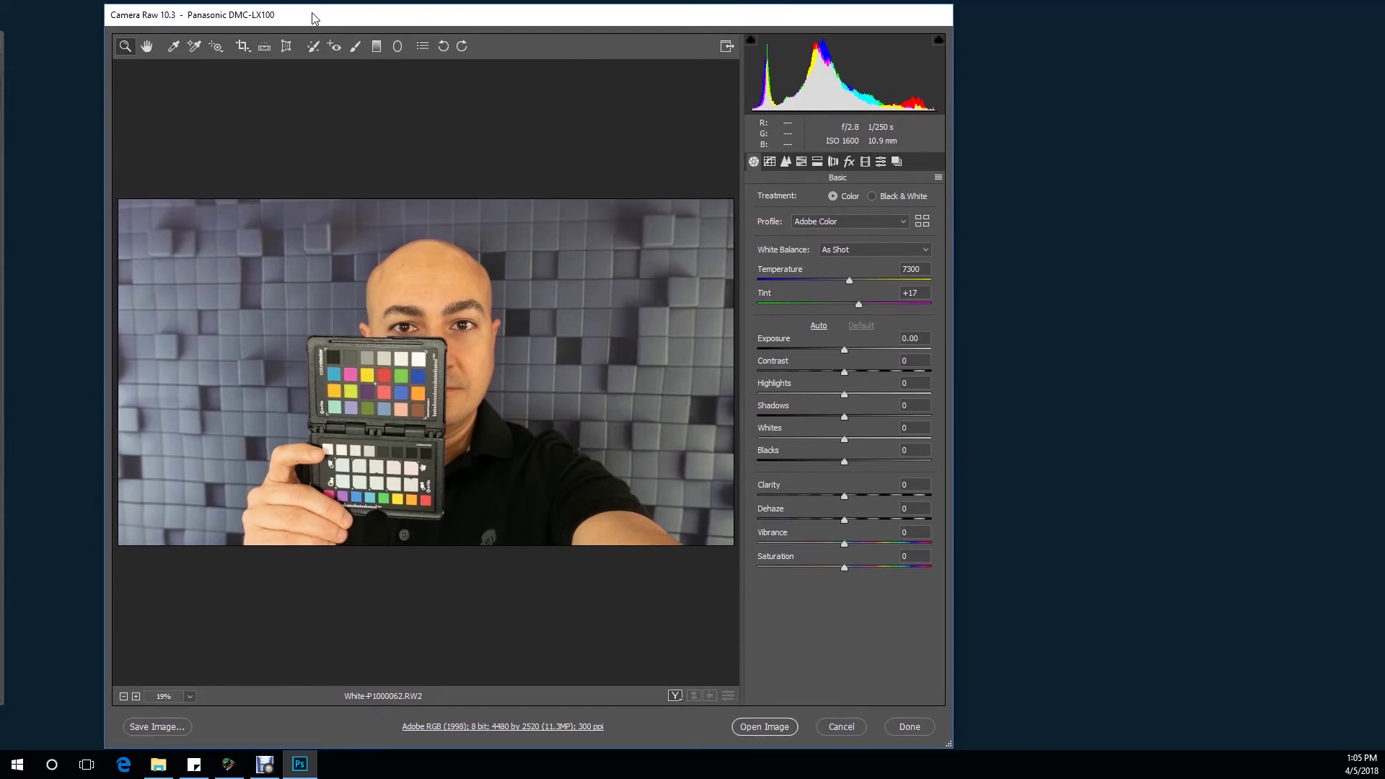
left_click(173, 48)
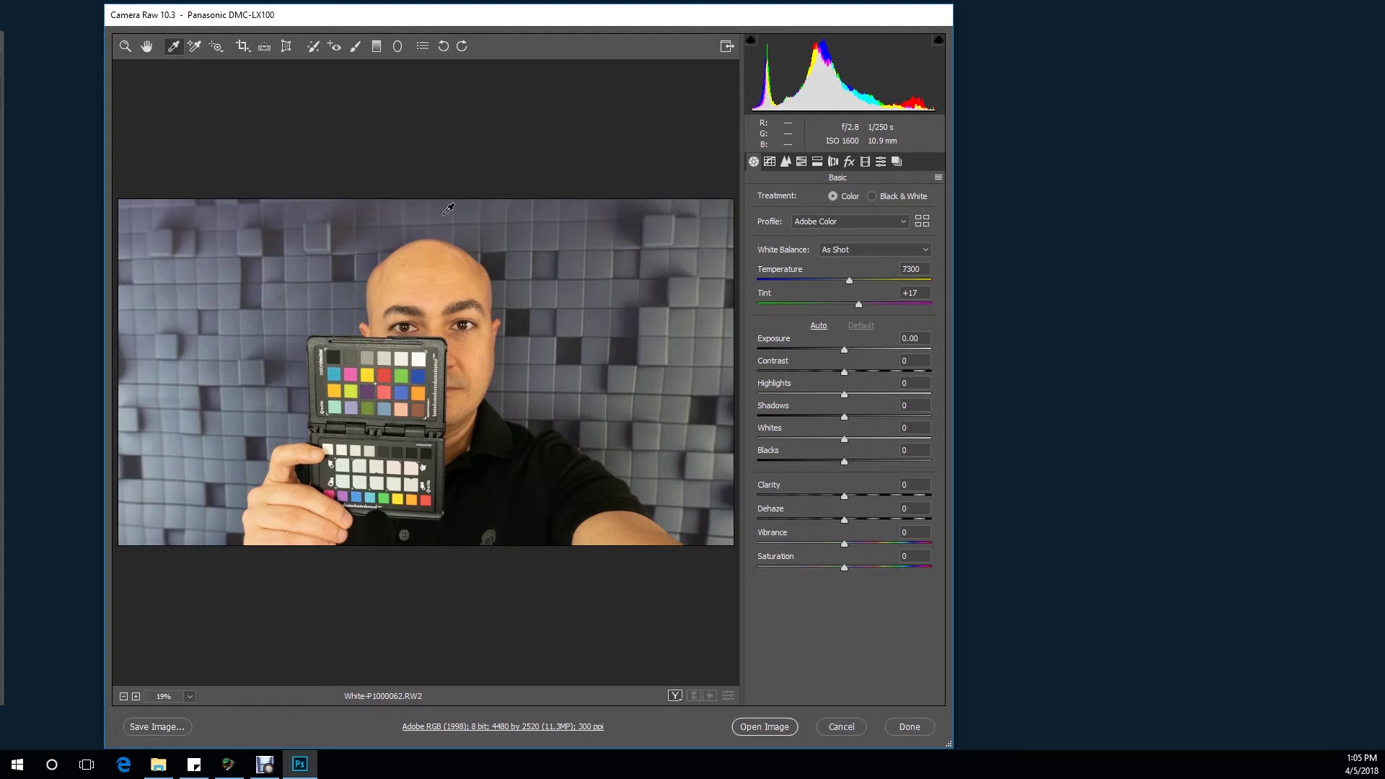
left_click(407, 350)
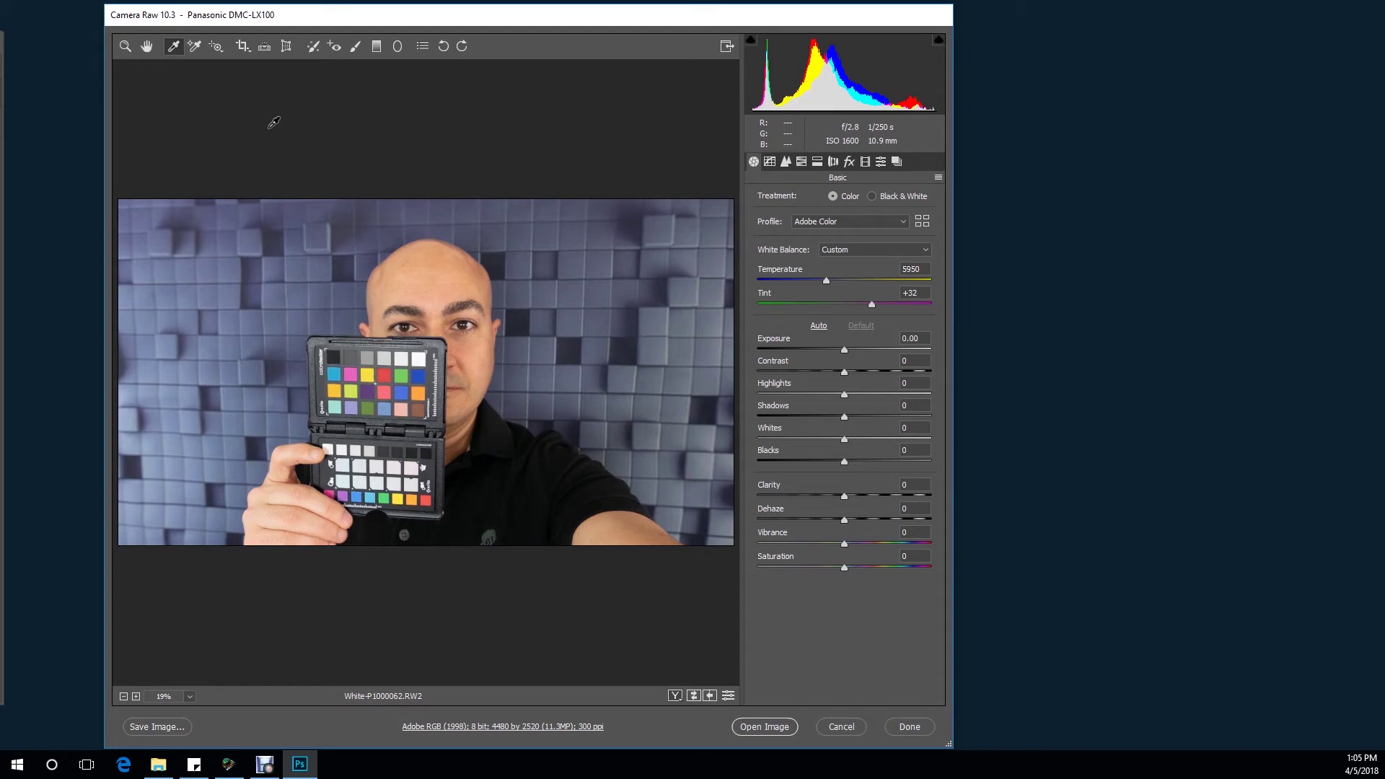
left_click(159, 727)
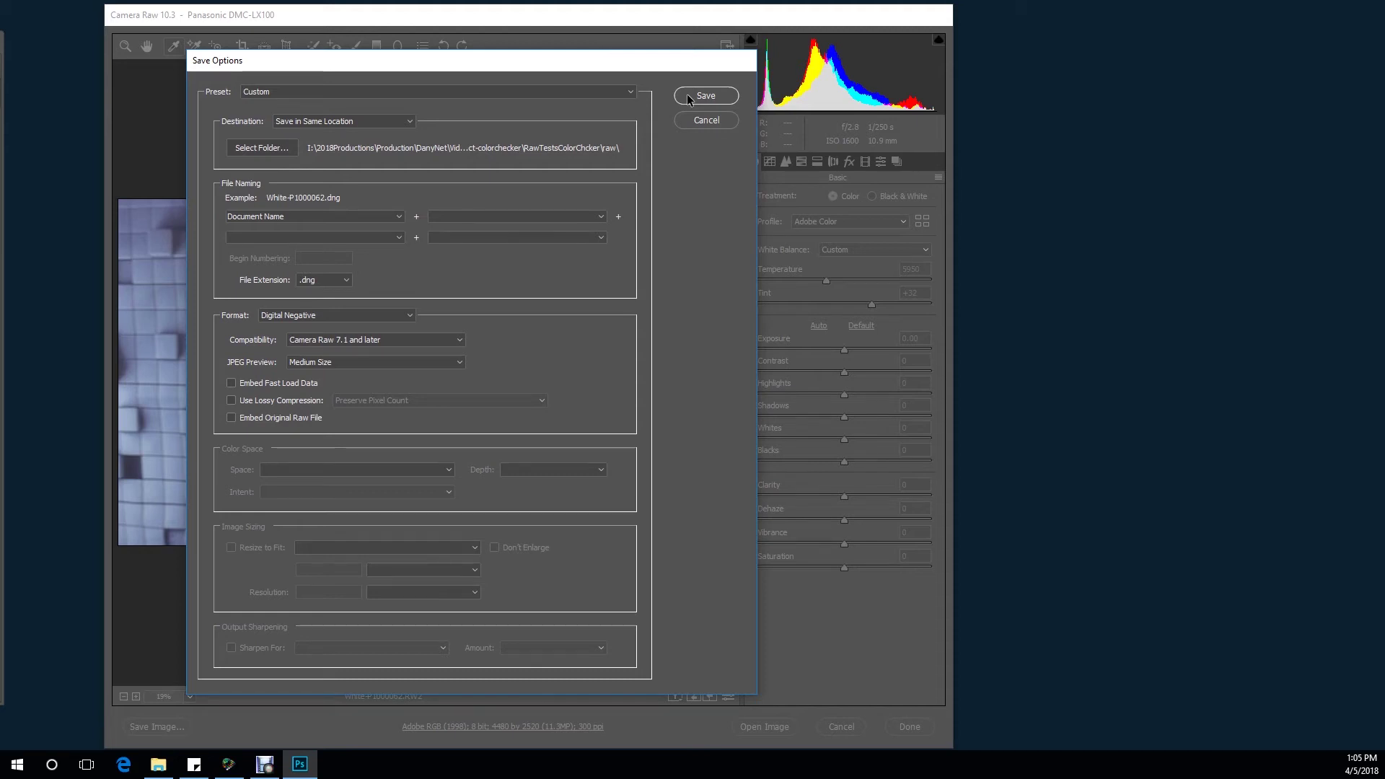
Save White-P1000062.dng in Digital Negative format in the same raw folder.
left_click(689, 98)
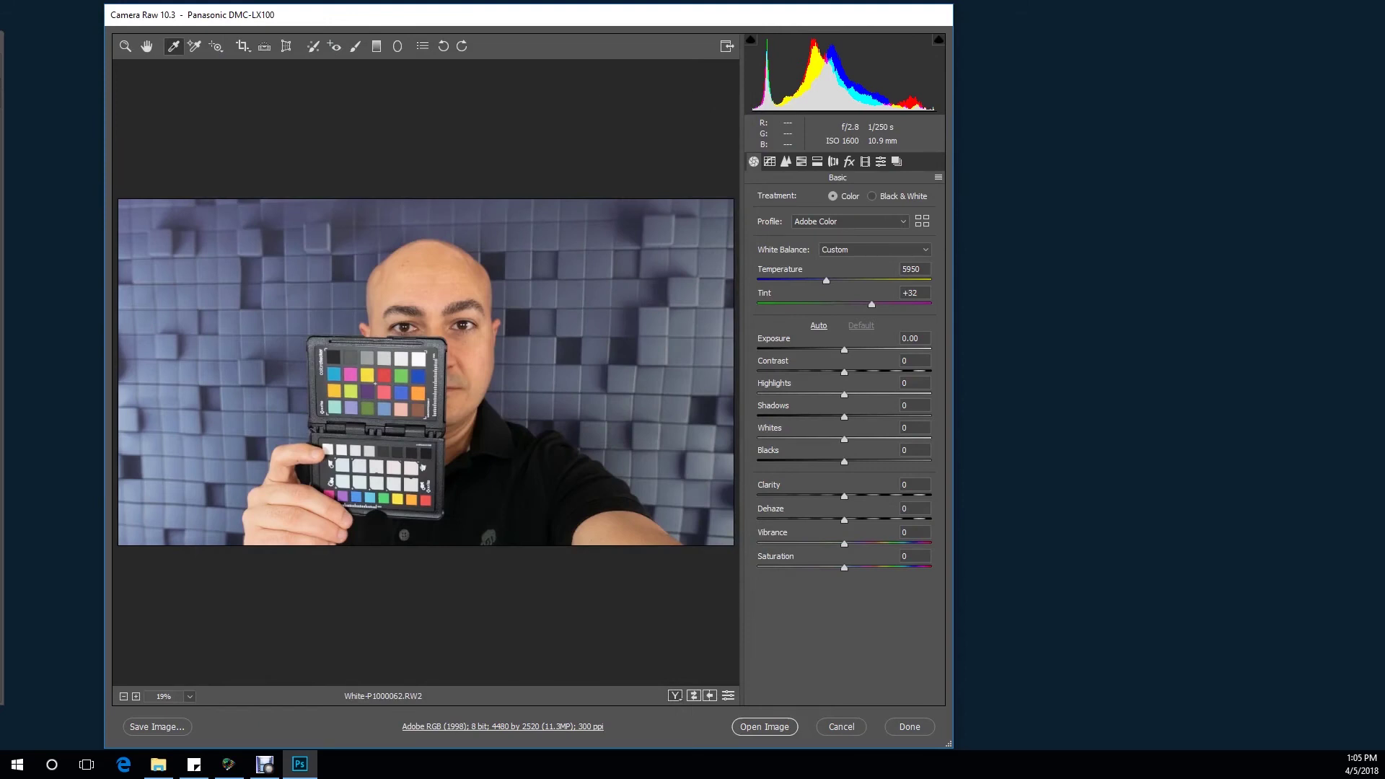
Restore the raw folder window and place it at the upper right beside ColorChecker Passport.
left_click(157, 770)
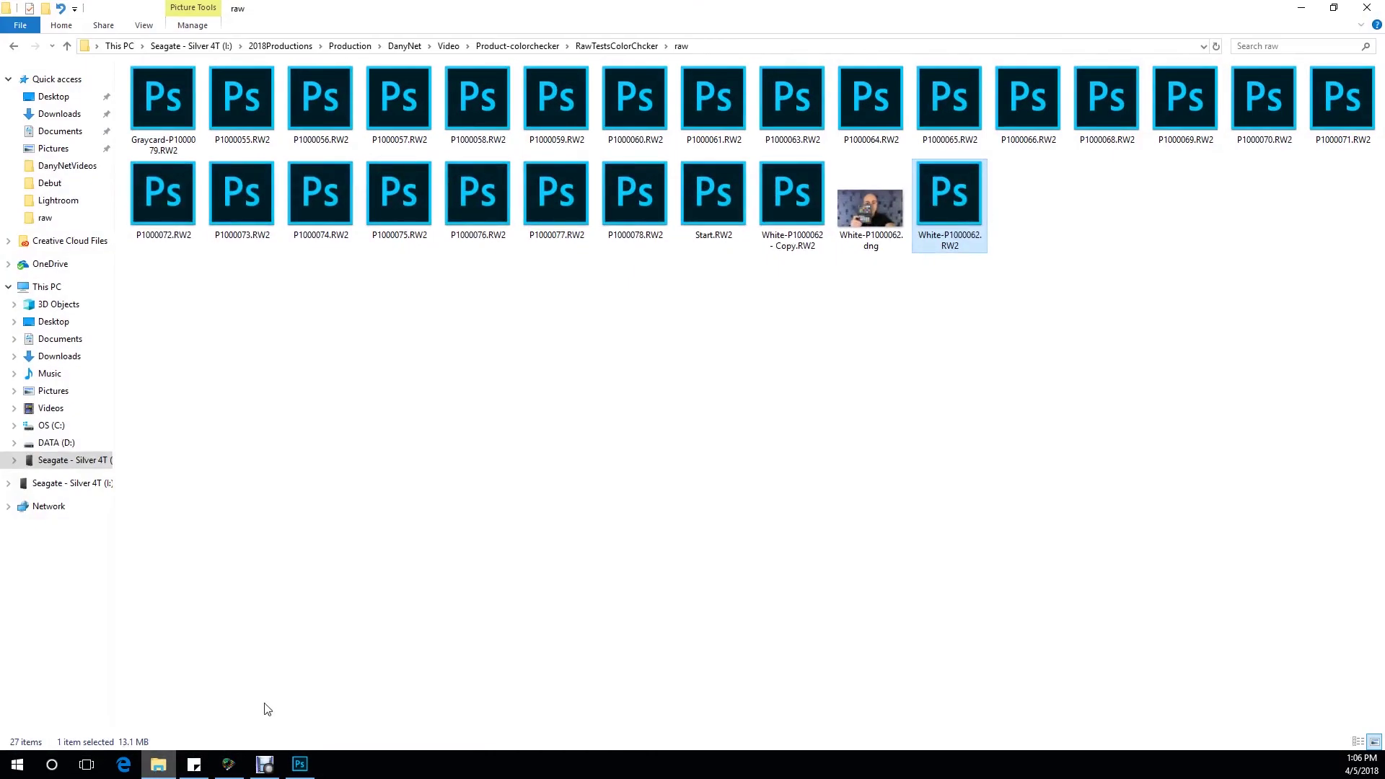
left_click(856, 333)
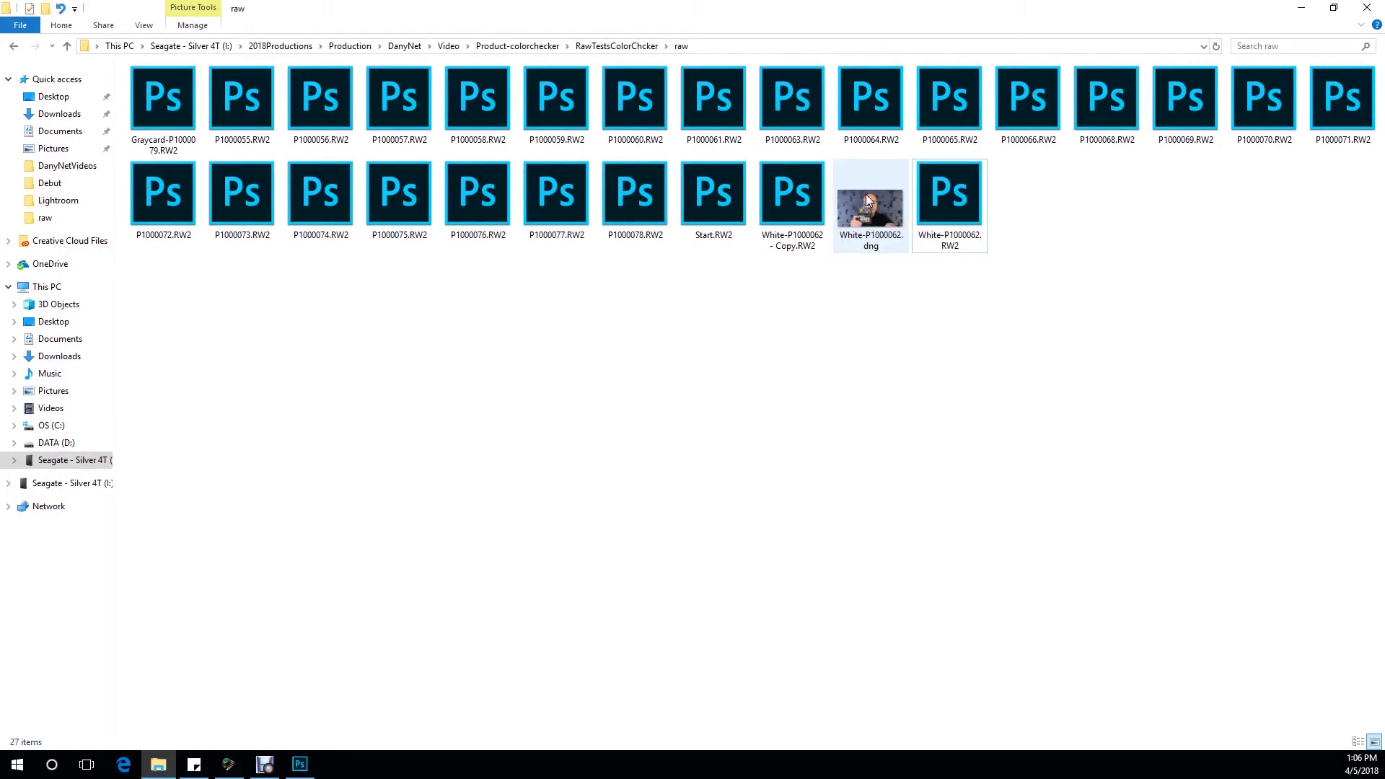
left_click(1334, 7)
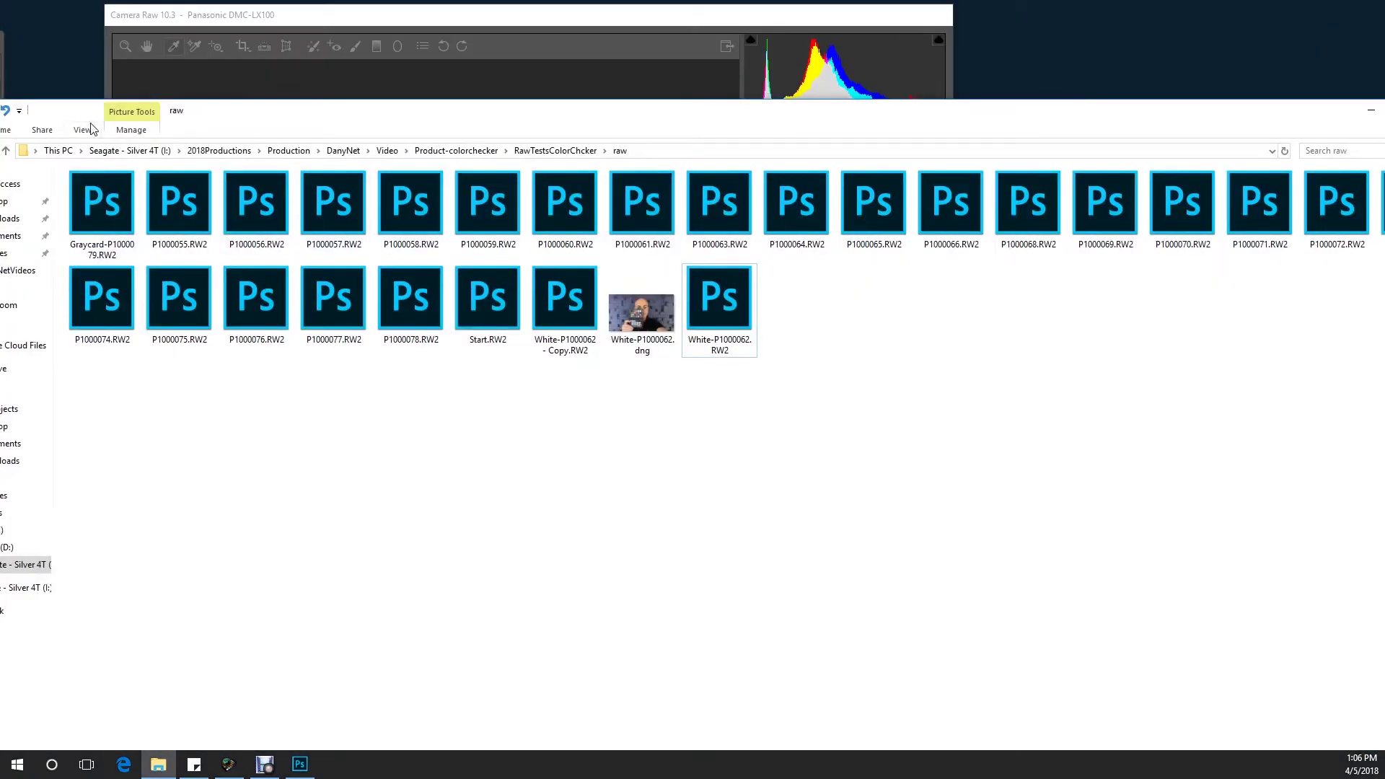
left_click_drag(326, 116, 623, 119)
left_click_drag(191, 295, 878, 295)
left_click_drag(1135, 119, 554, 668)
Drag White-P1000062.dng into ColorChecker Passport so the DMC-LX100 chart is auto-detected.
left_click(395, 115)
left_click_drag(469, 116, 329, 94)
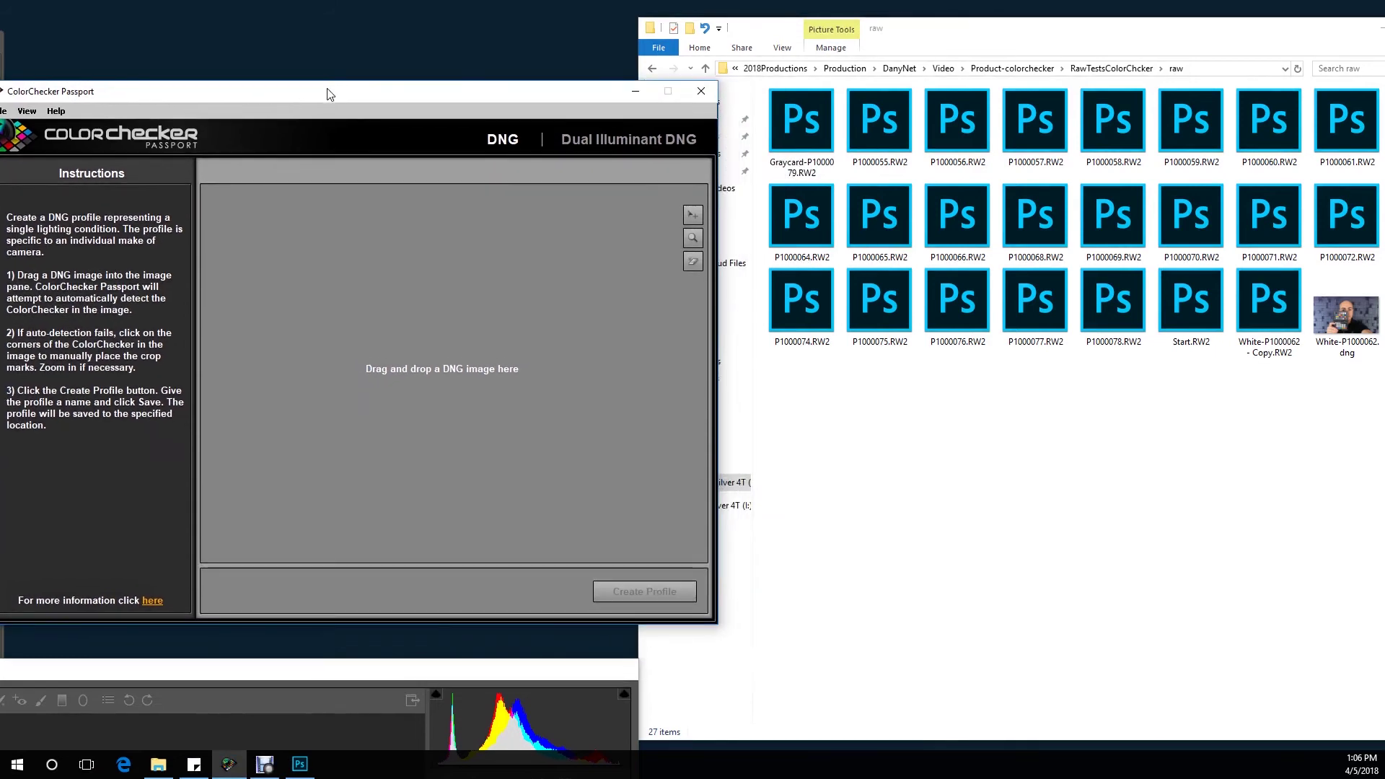
left_click(1343, 323)
left_click_drag(1343, 323, 381, 350)
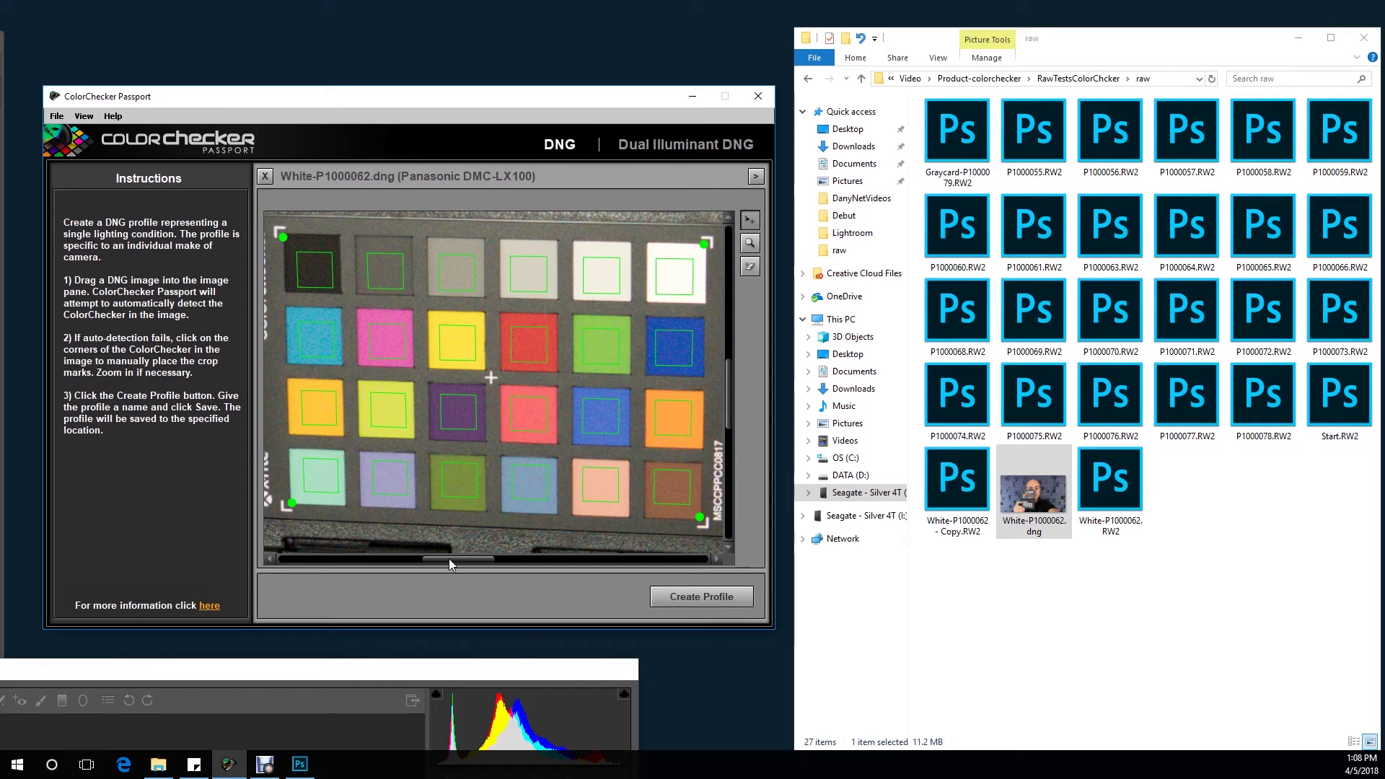
Adjust the bottom-left, bottom-right and top-left corner marks to fit the chart corners.
mouse_move(449, 559)
left_mouse_down()
mouse_move(416, 562)
mouse_move(443, 560)
left_mouse_up()
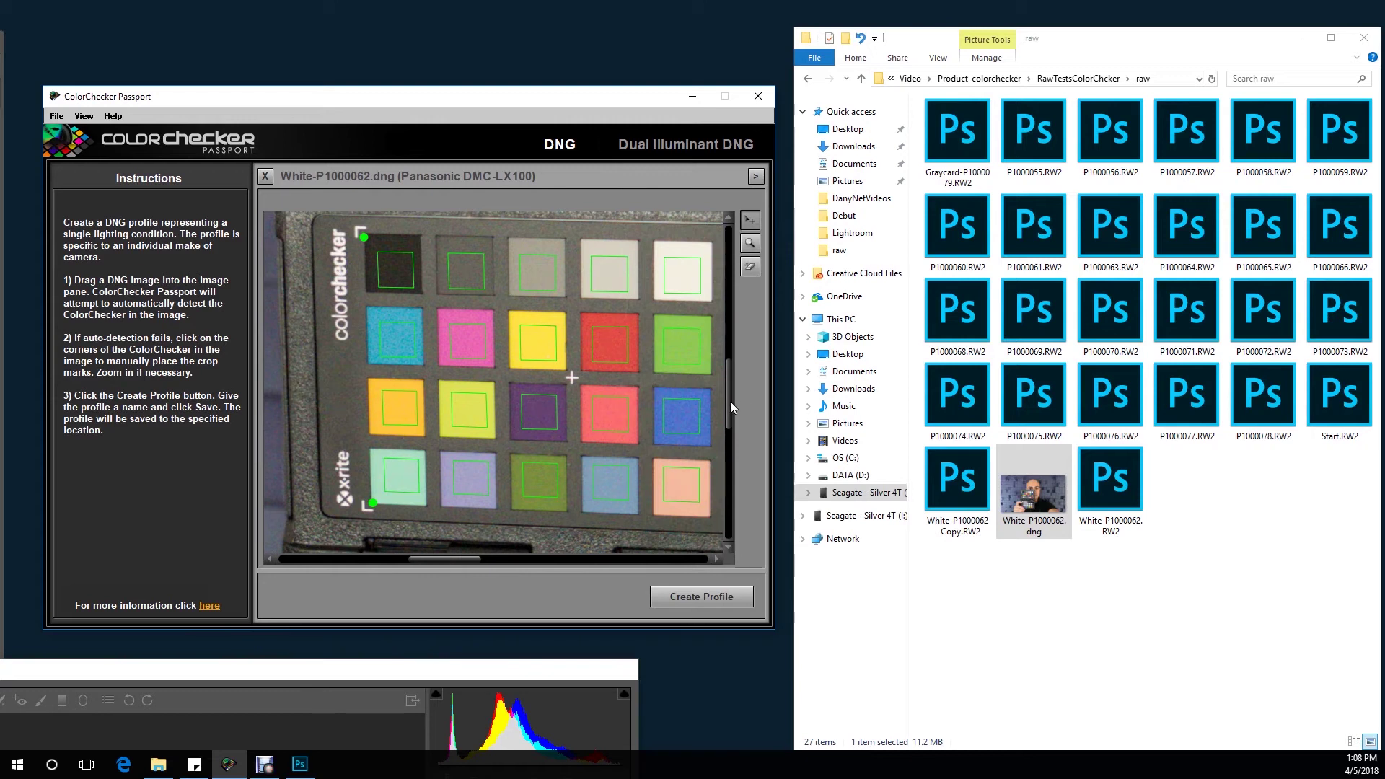
mouse_move(730, 401)
left_mouse_down()
mouse_move(733, 253)
mouse_move(712, 508)
mouse_move(716, 401)
mouse_move(716, 418)
left_mouse_up()
mouse_move(441, 559)
left_mouse_down()
mouse_move(476, 557)
mouse_move(462, 557)
left_mouse_up()
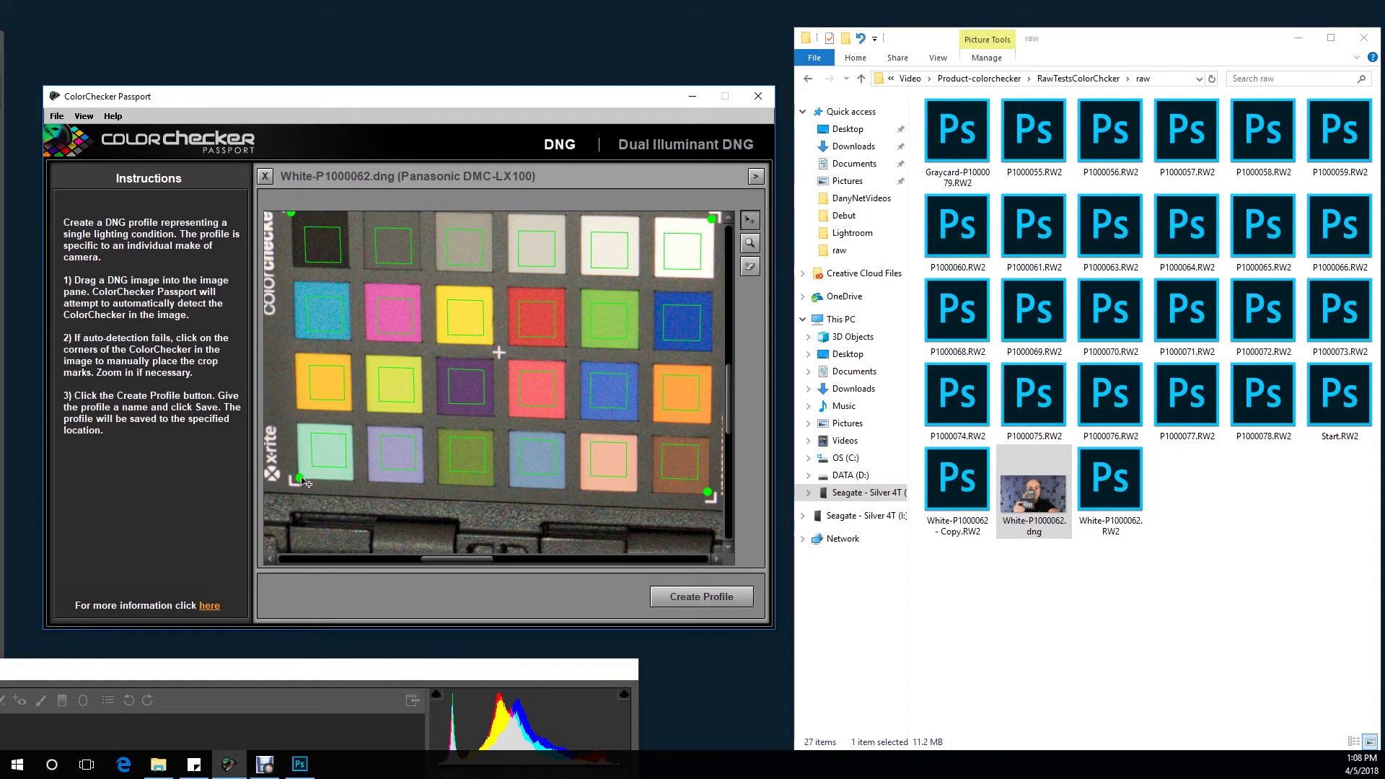
left_click_drag(299, 478, 295, 483)
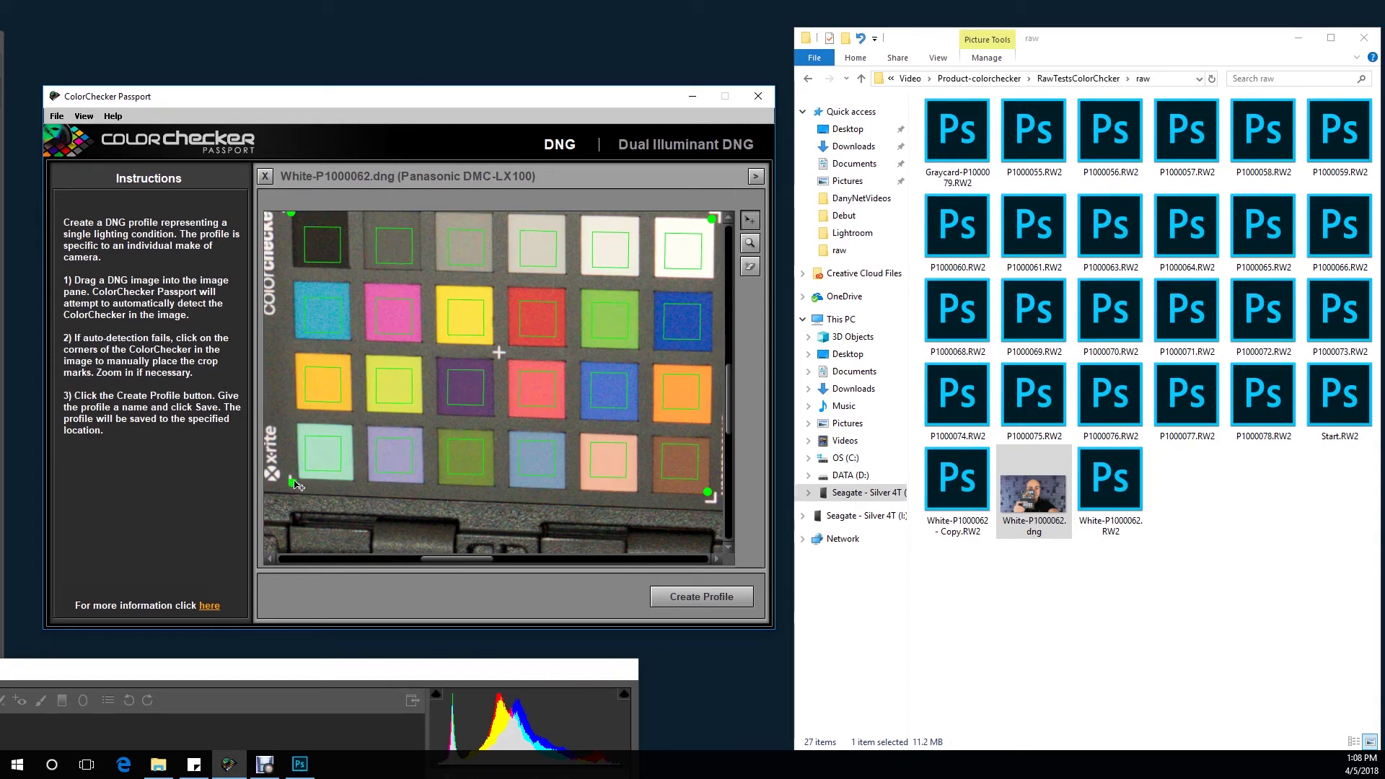
left_click_drag(710, 496, 713, 500)
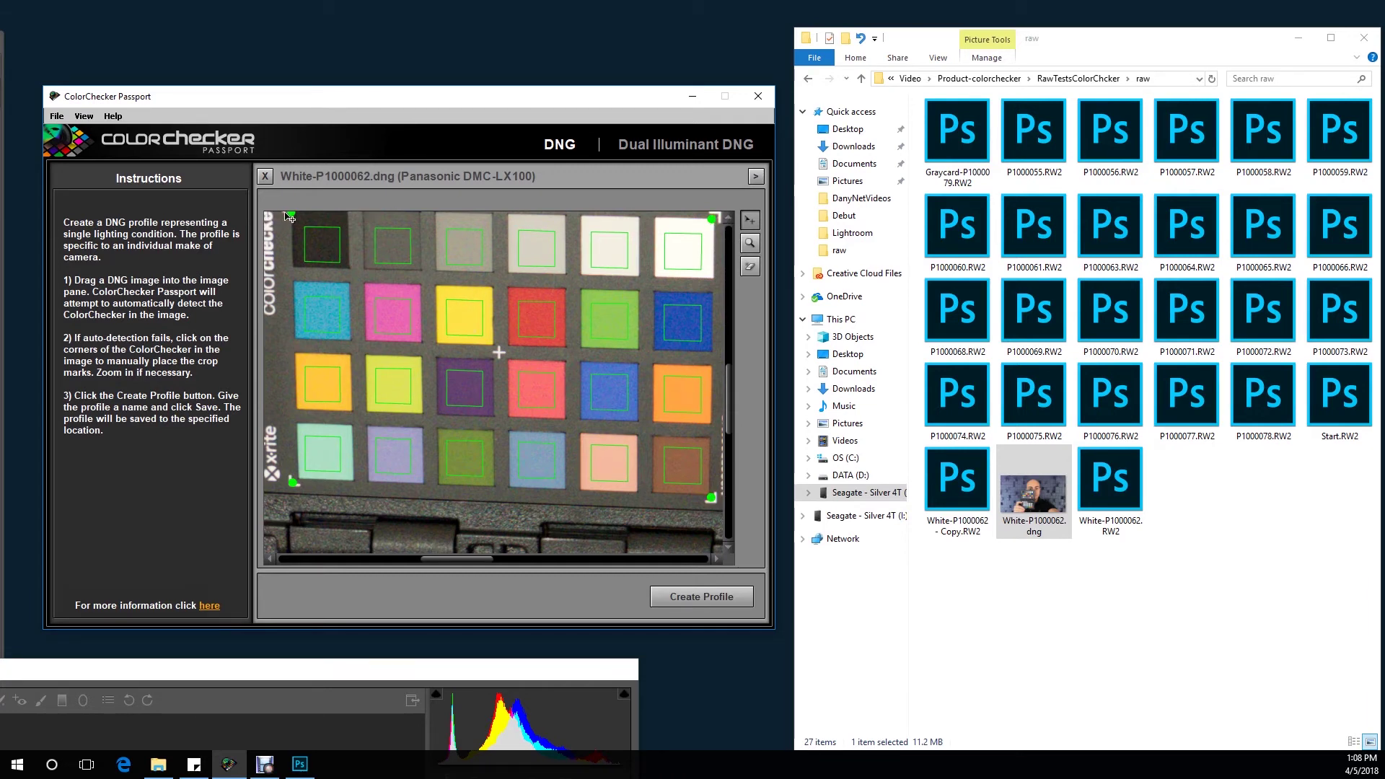
left_click_drag(292, 216, 290, 213)
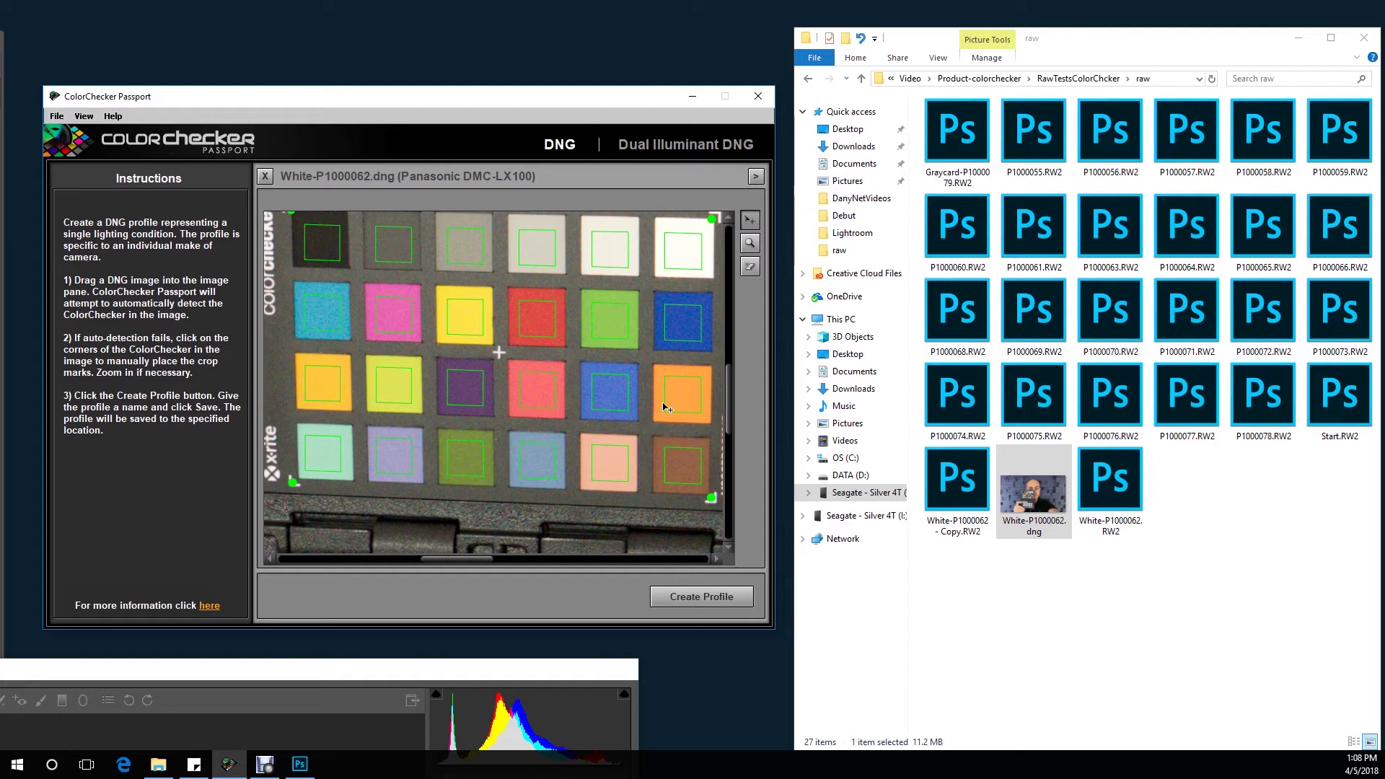
Create the profile, save it as Panasonic-DMC-LX100-StudioLight.dcp, and confirm the success message.
left_click(690, 596)
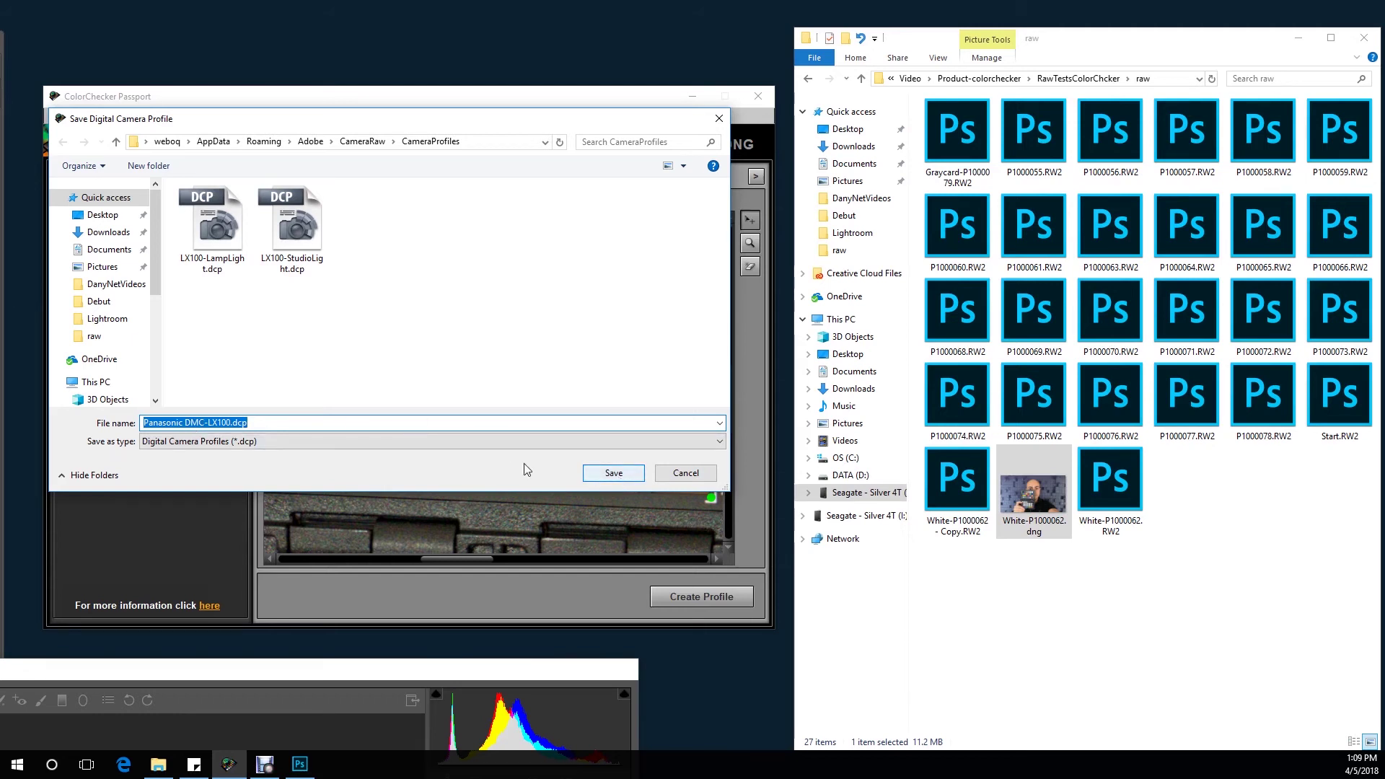
left_click(186, 425)
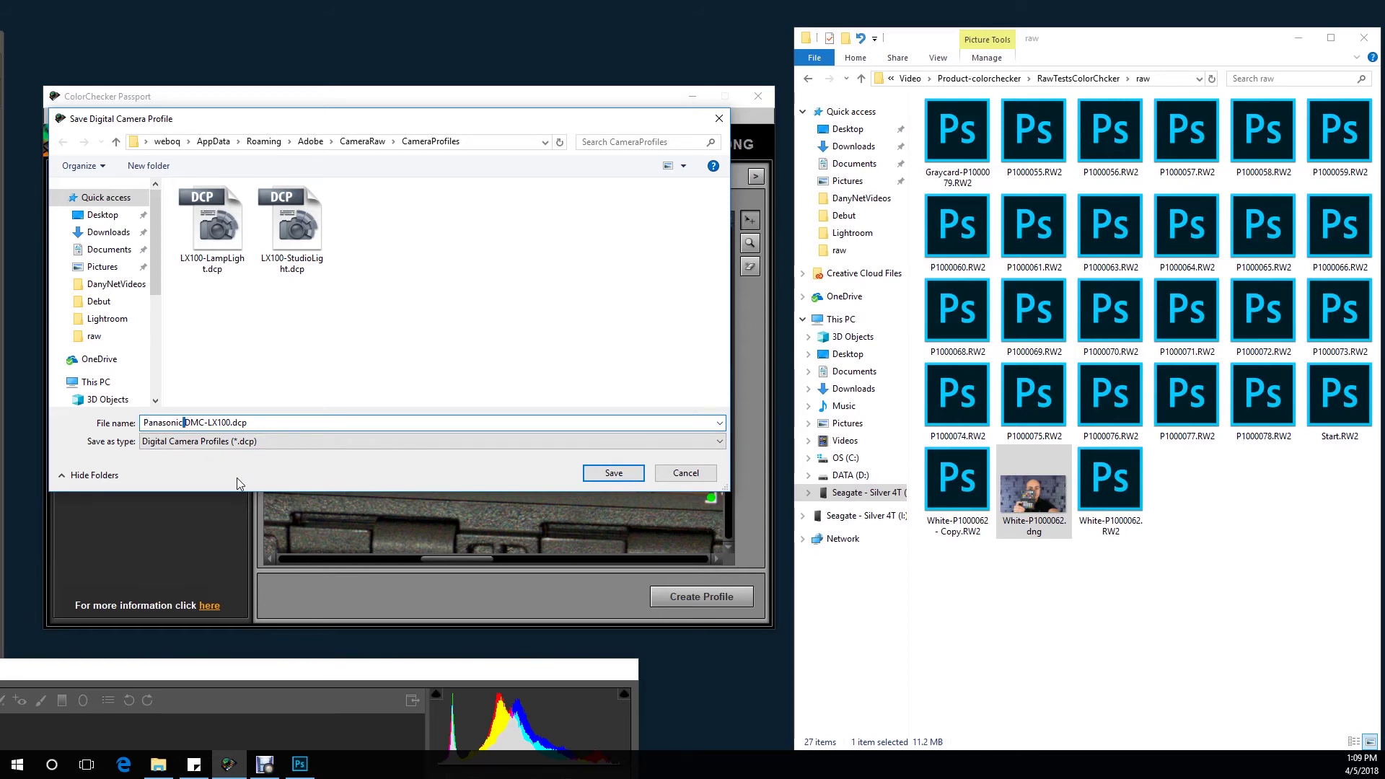
type("-LX100")
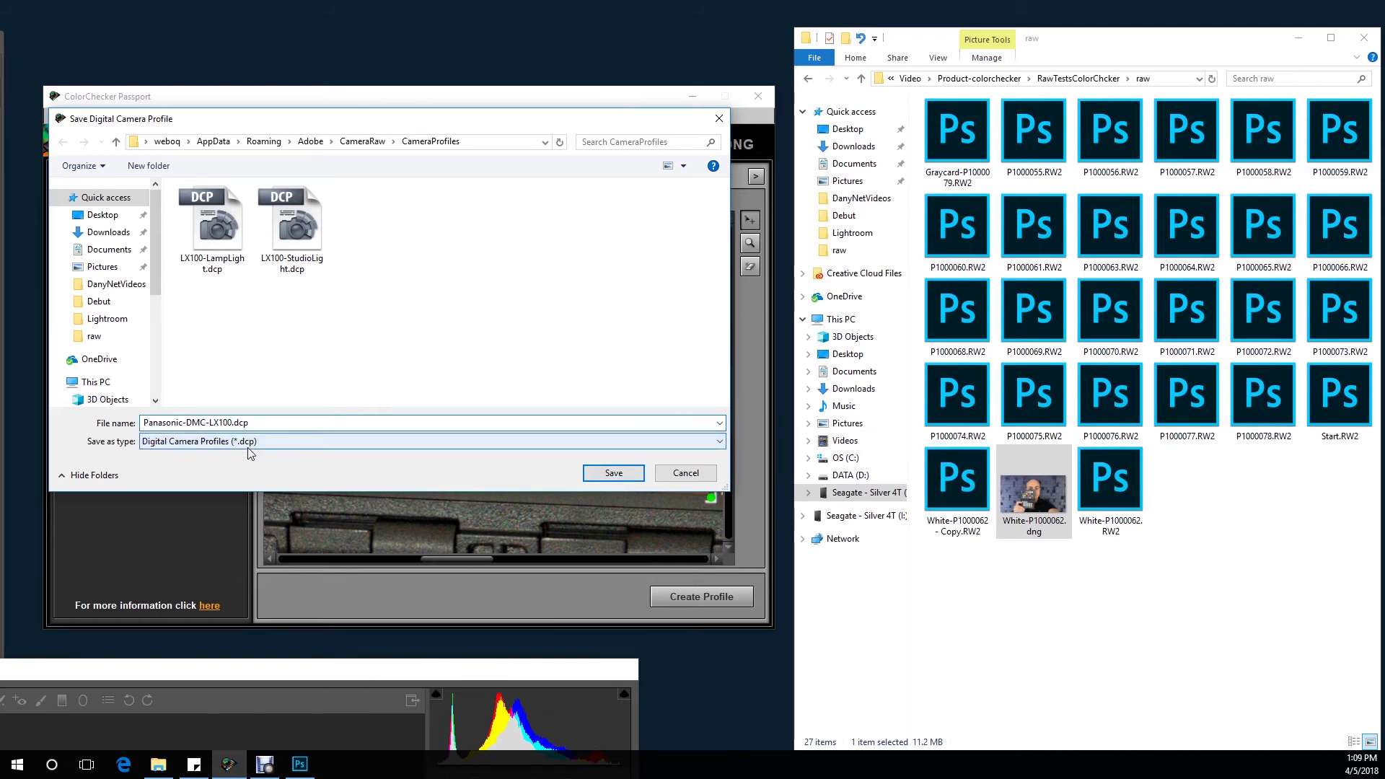
type("-StudioLight")
left_click(614, 473)
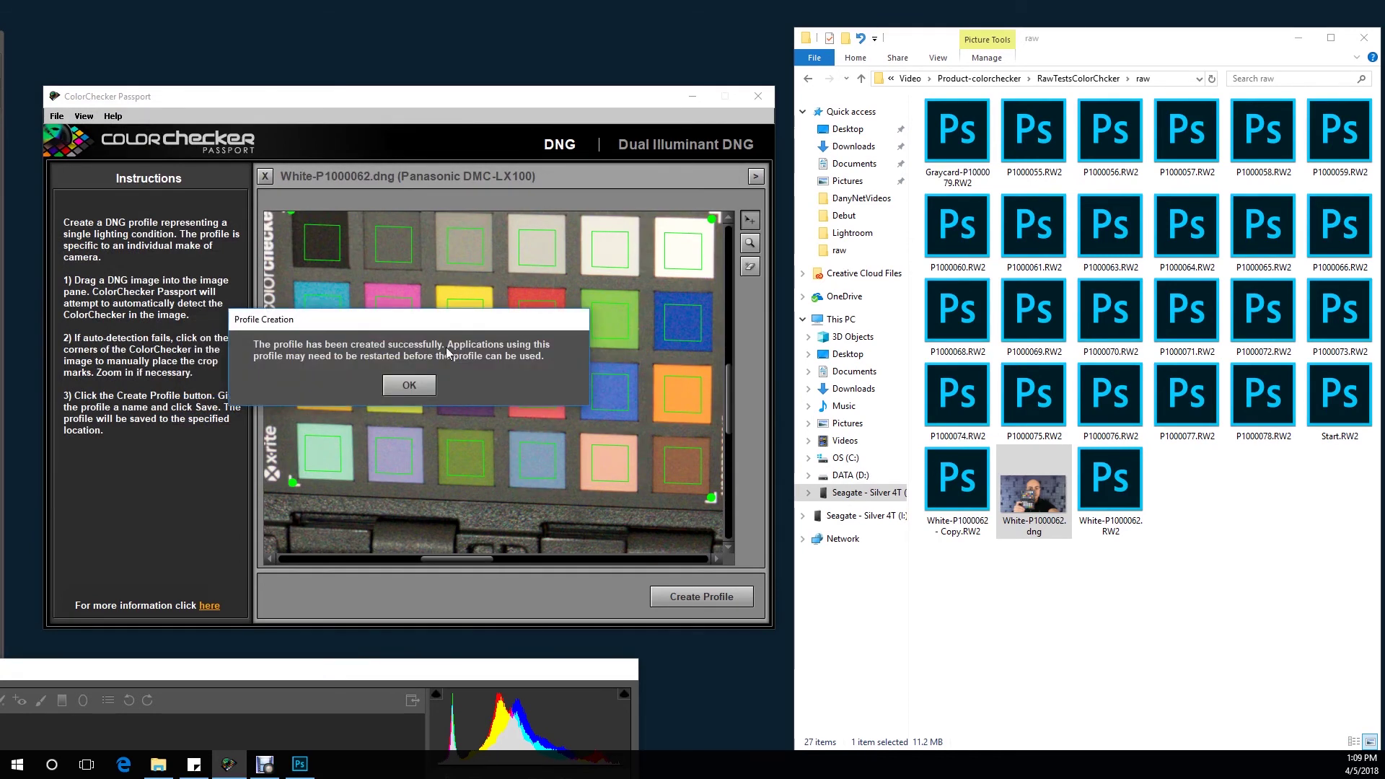
left_click(409, 386)
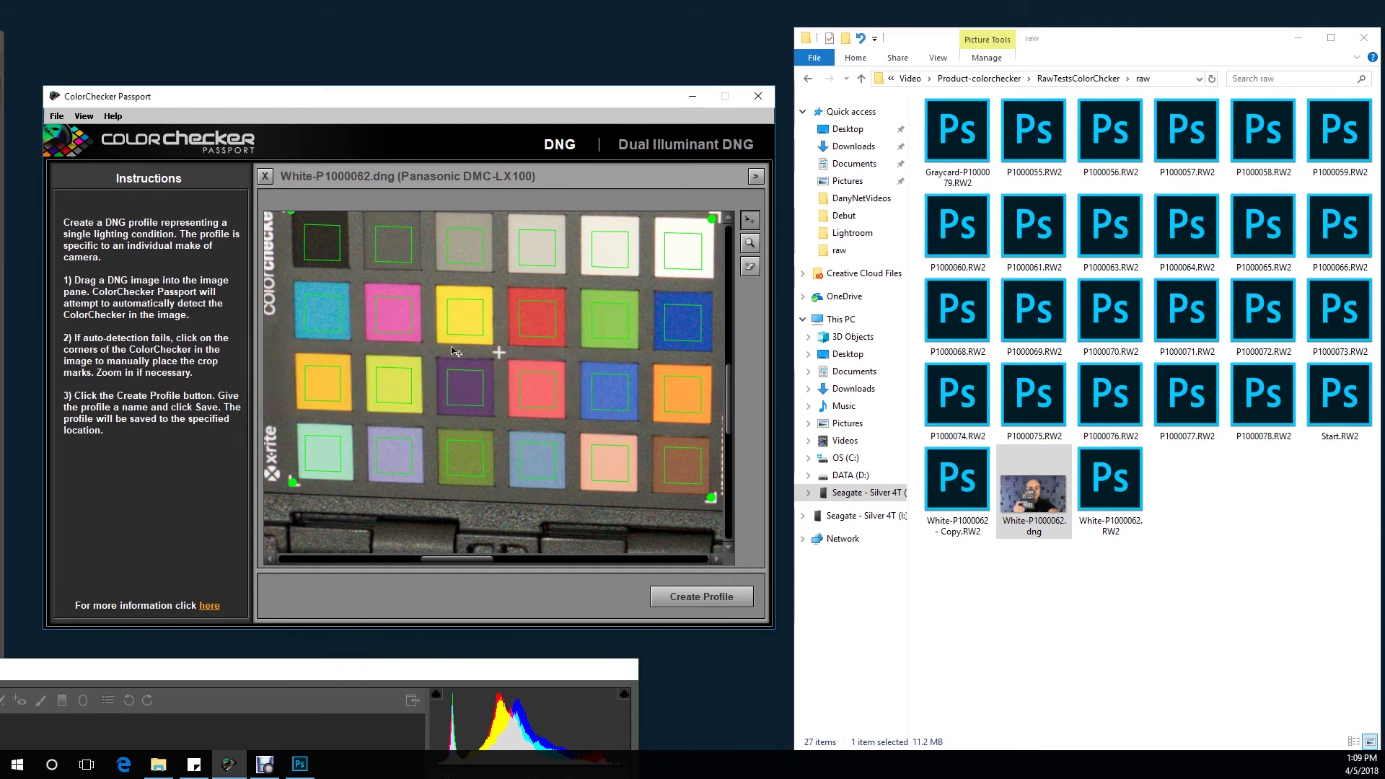
left_click(757, 94)
left_click_drag(187, 673, 485, 21)
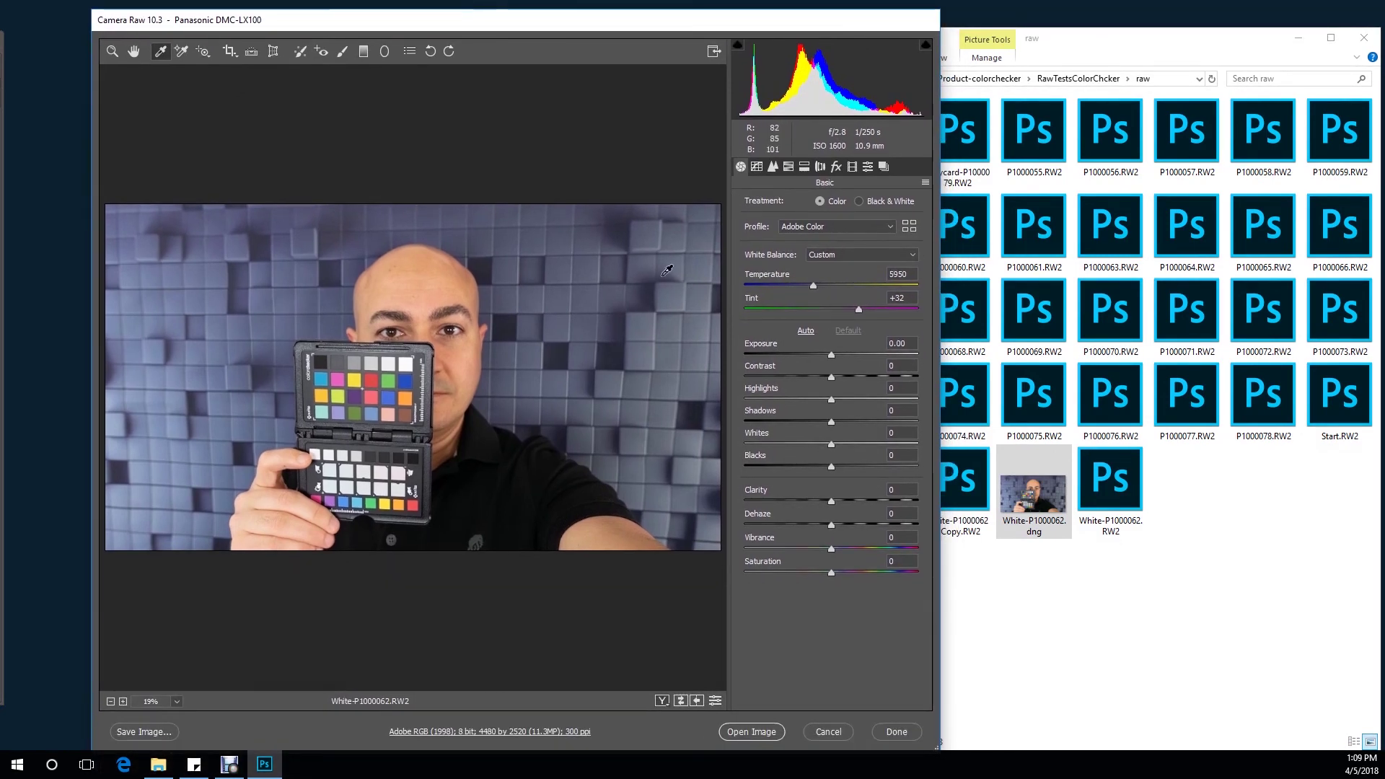
left_click(891, 228)
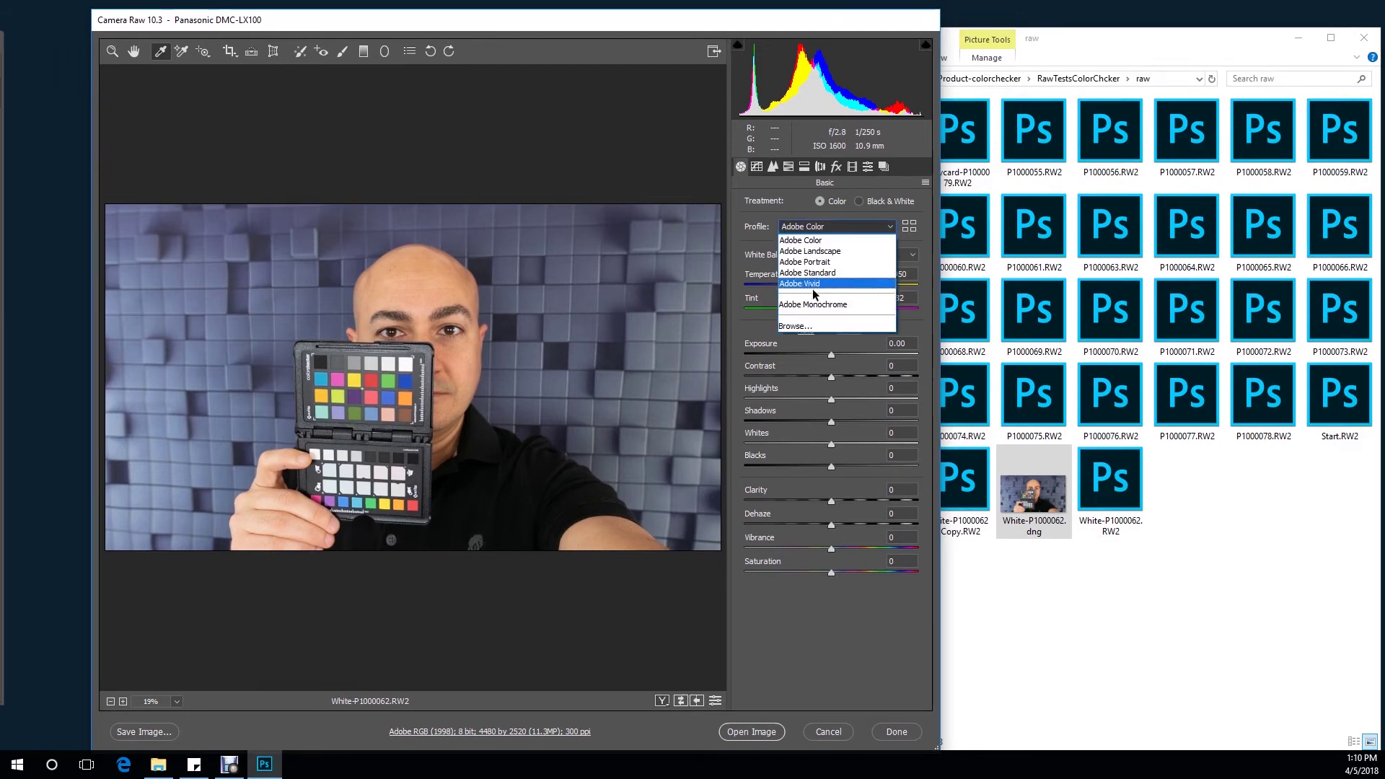
left_click(805, 329)
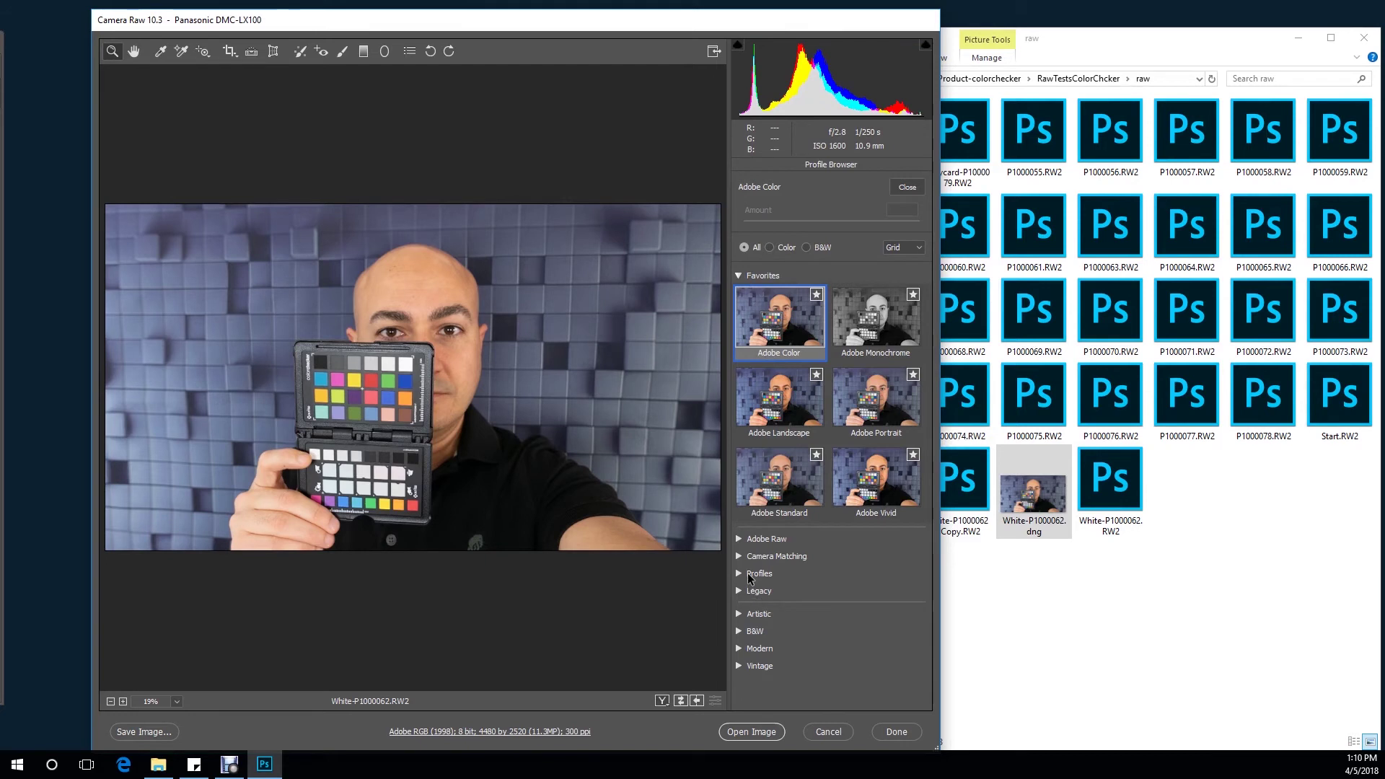
left_click(753, 573)
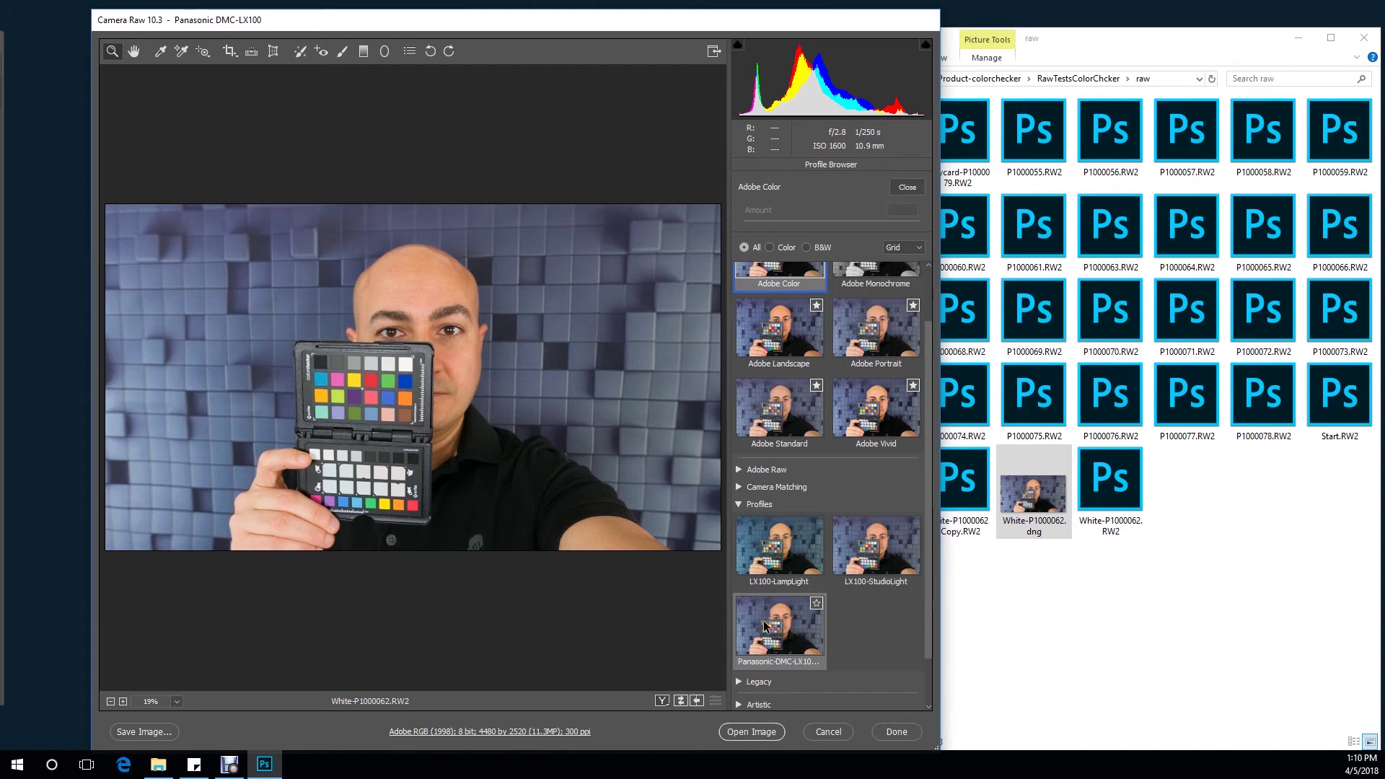
double_click(763, 620)
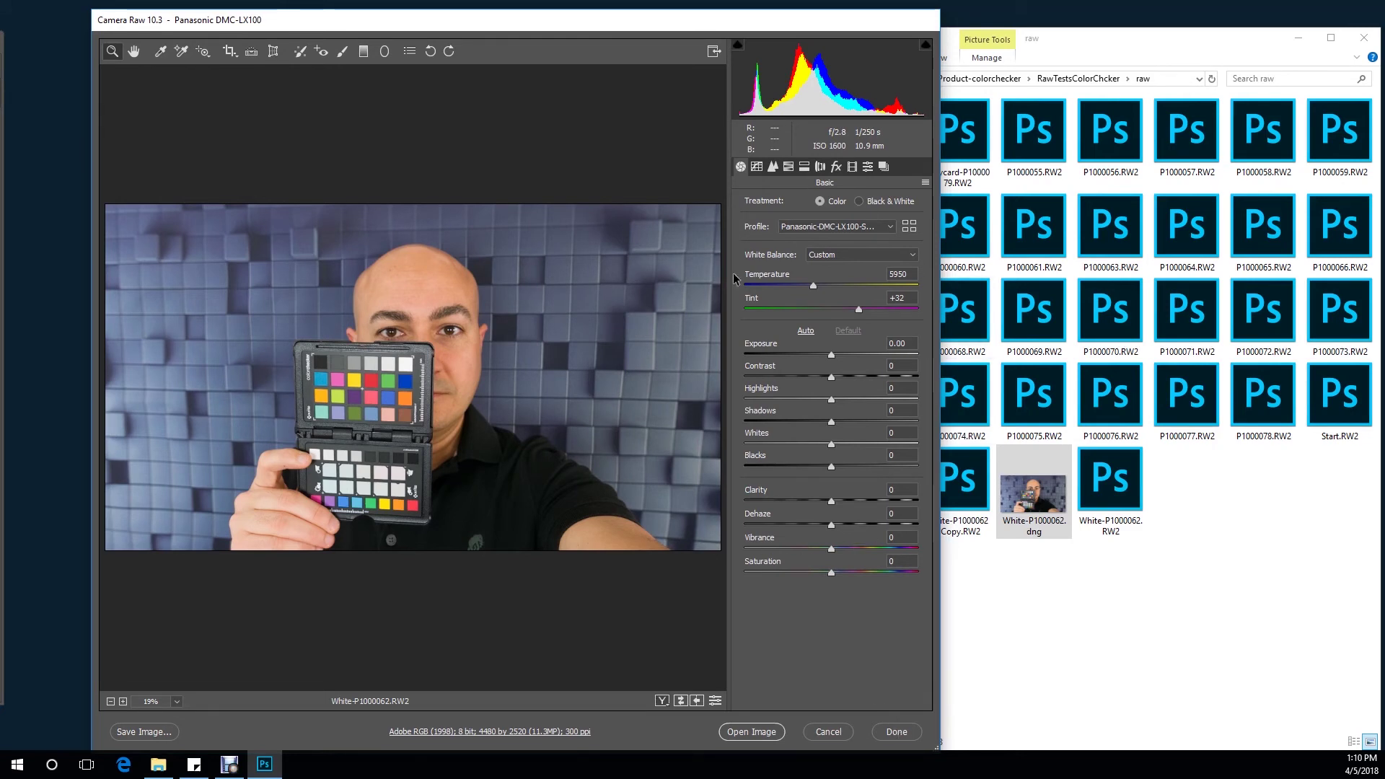
Click Done, reopen White-P1000062.RW2, and open it in Photoshop as a document.
left_click(896, 732)
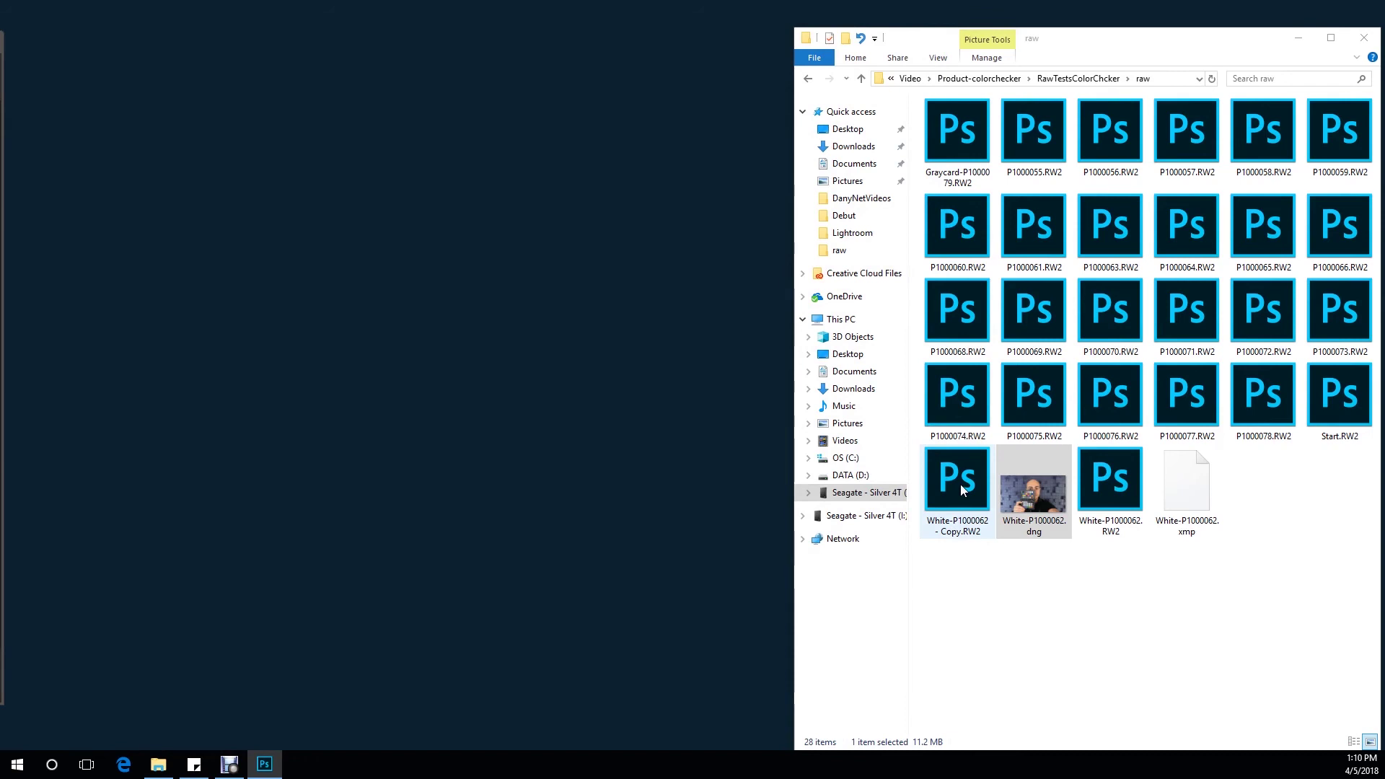
left_click(1116, 487)
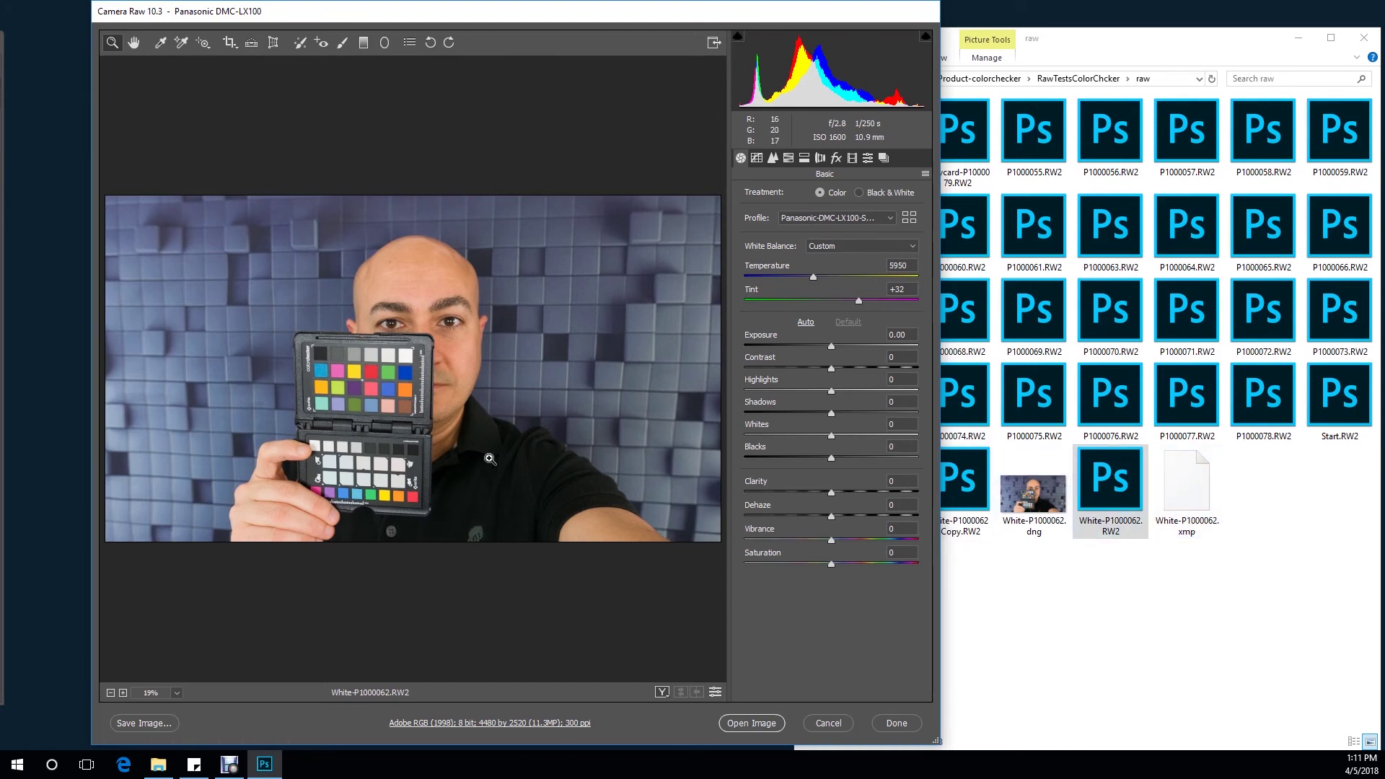
left_click(747, 725)
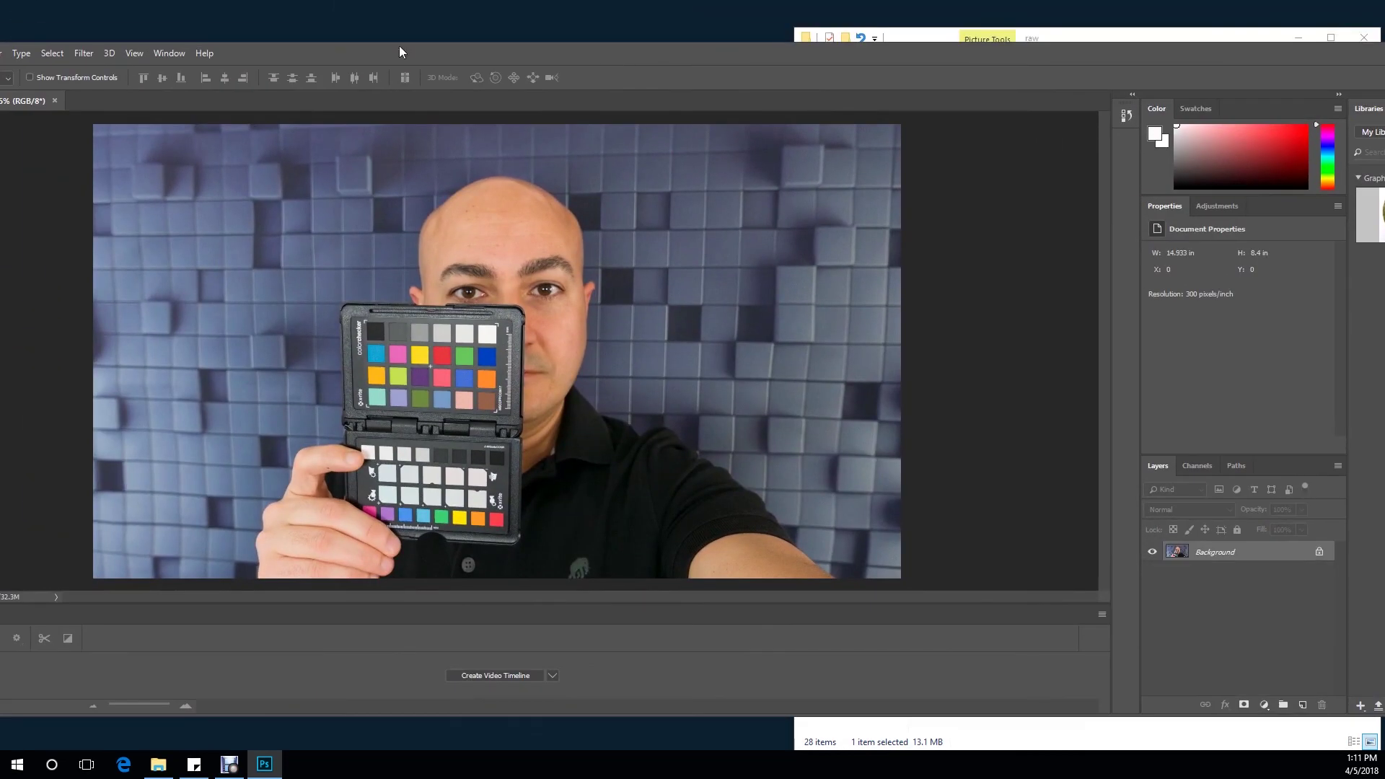
Maximize, then minimize the Photoshop window to reveal DNG ProfileManager and the raw folder.
double_click(404, 54)
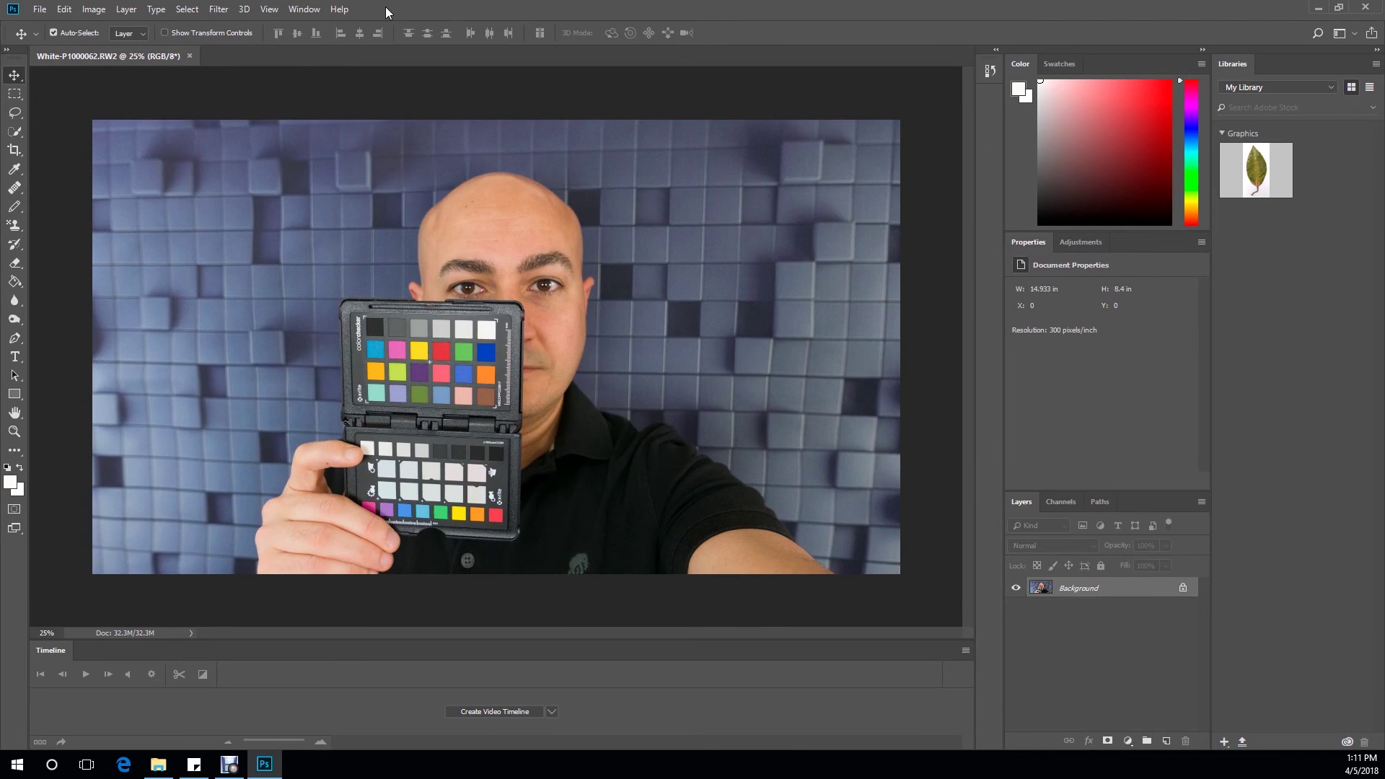
left_click(1315, 10)
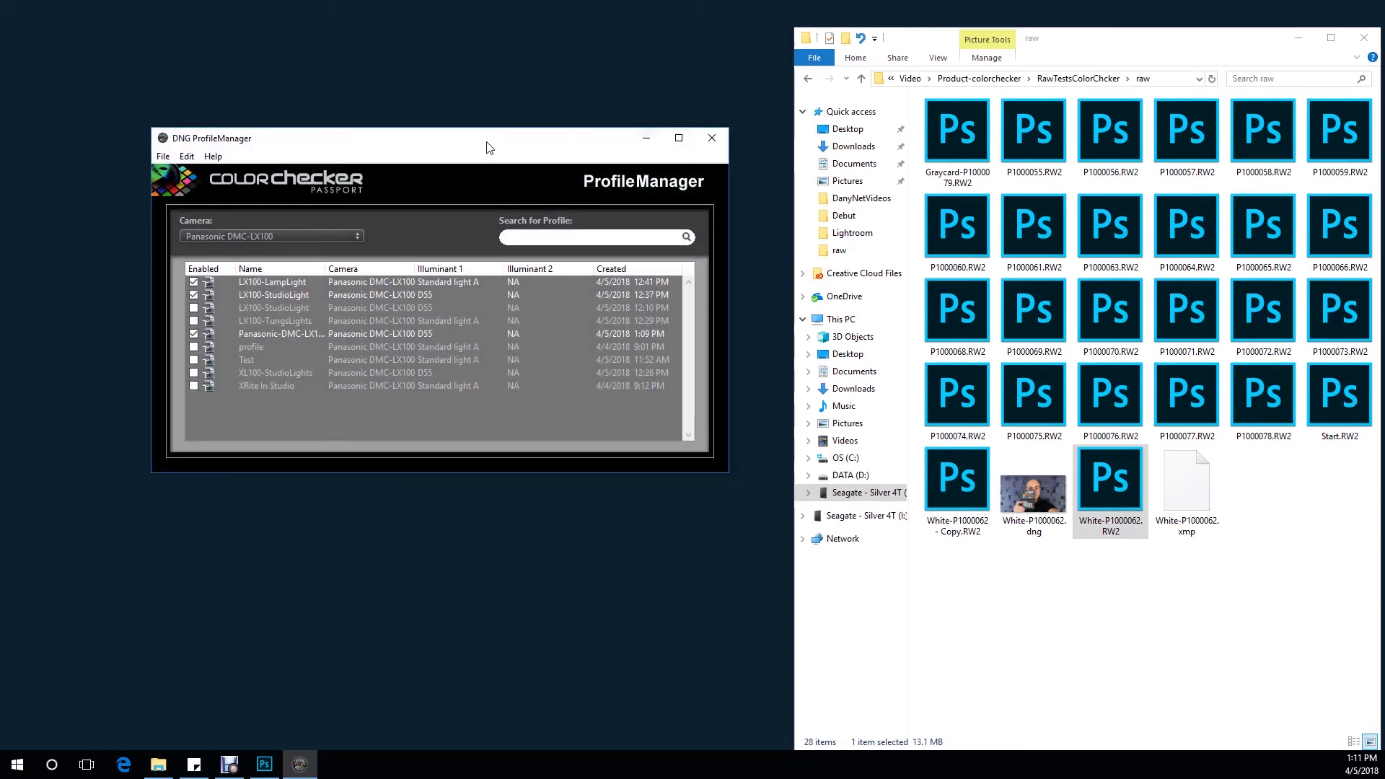
Reposition DNG ProfileManager, disable the newest Panasonic-DMC-LX100 profile, and close the manager.
left_click_drag(488, 144, 432, 227)
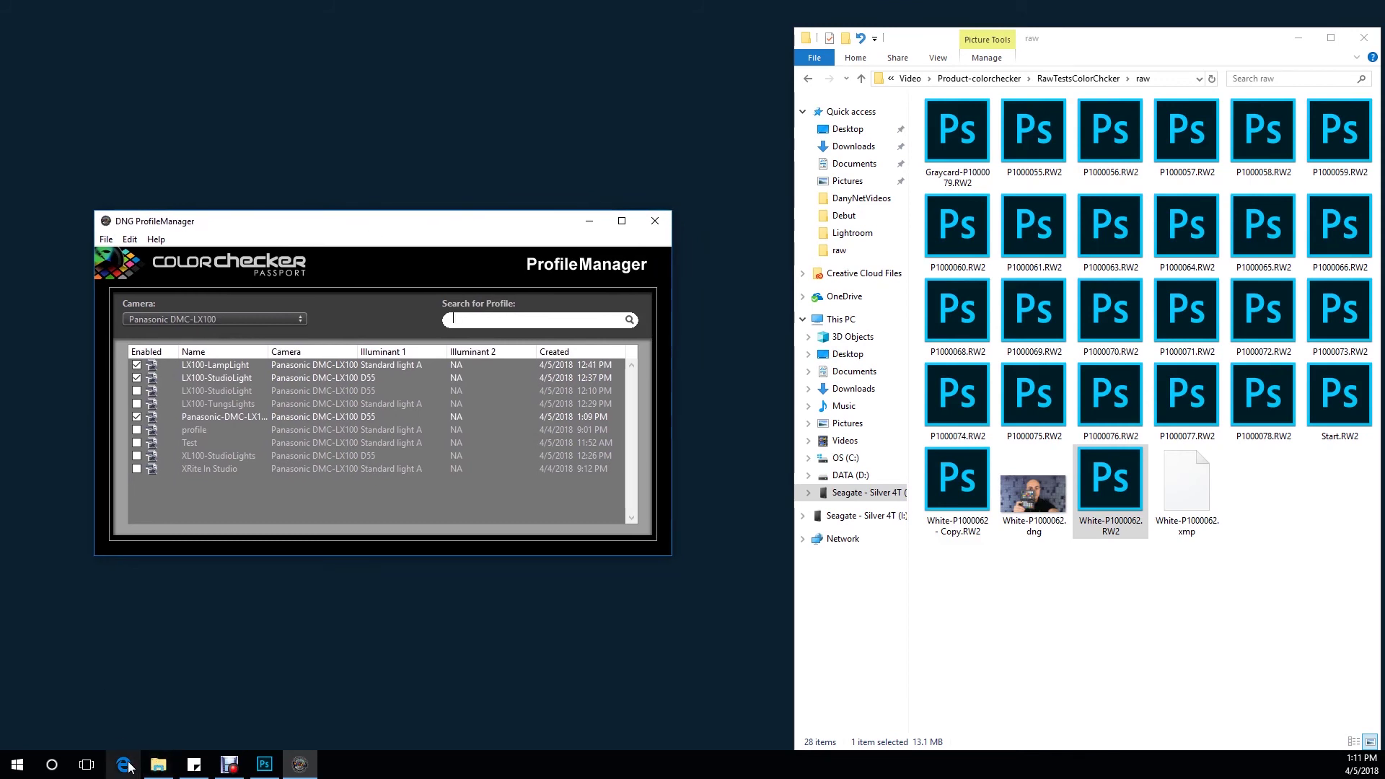
left_click_drag(262, 222, 258, 177)
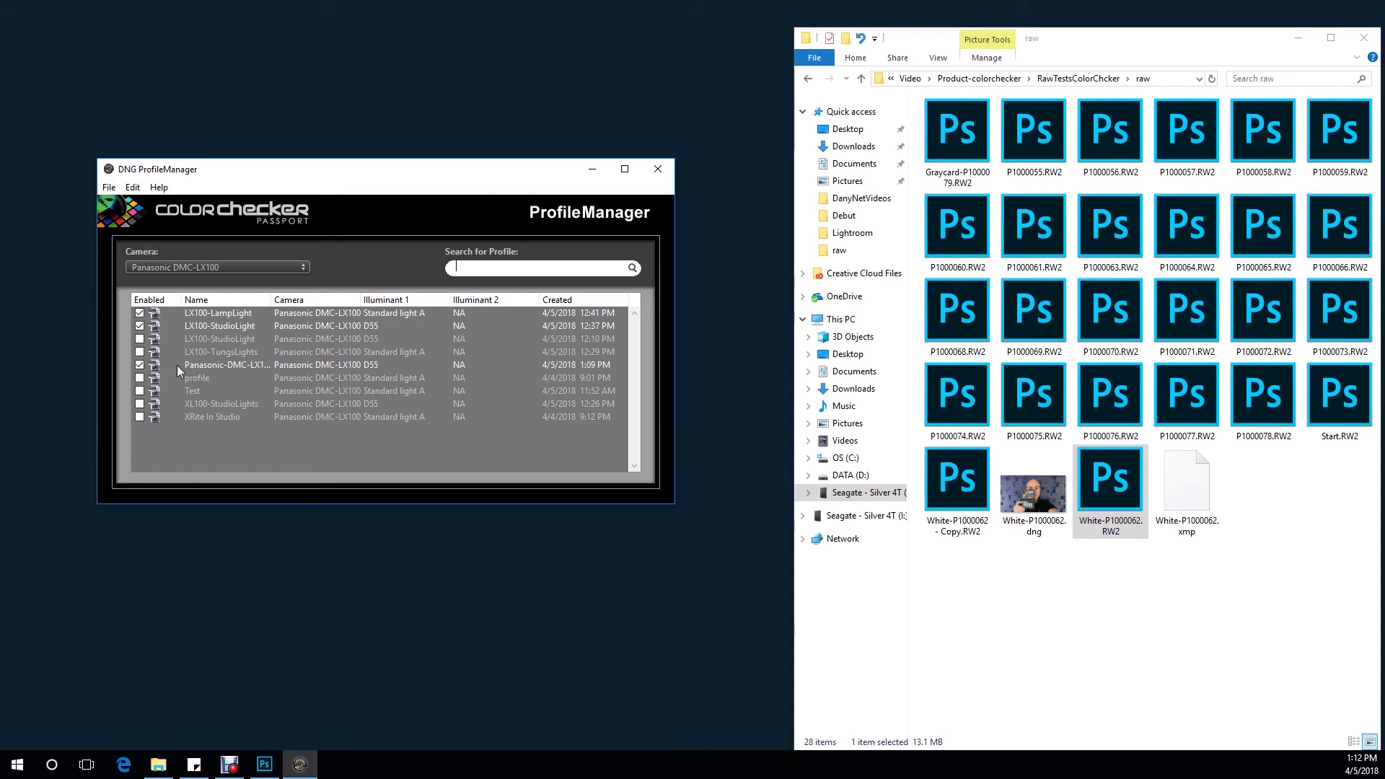
left_click(140, 365)
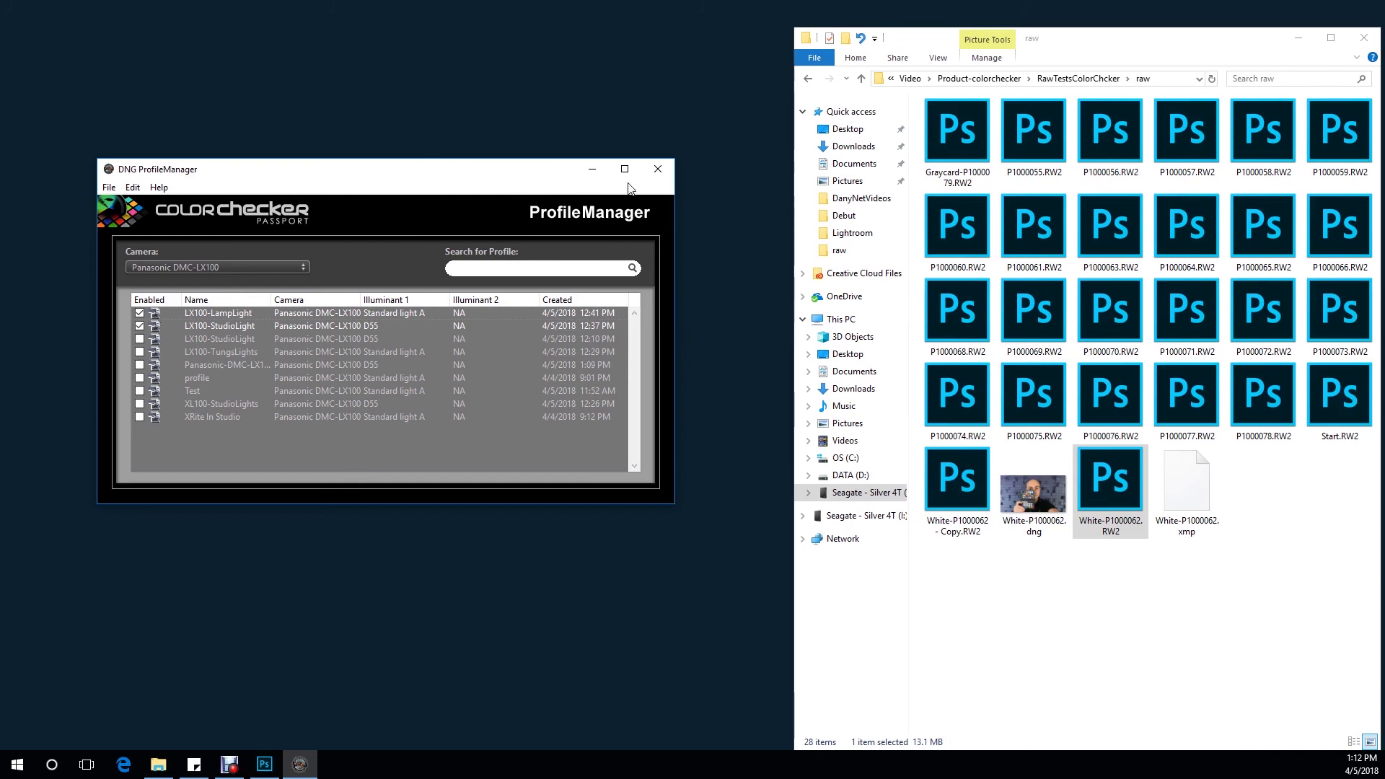
left_click(657, 170)
Apply the LX100-StudioLight profile to White-P1000062.RW2 in Camera Raw and accept the changes.
mouse_move(266, 763)
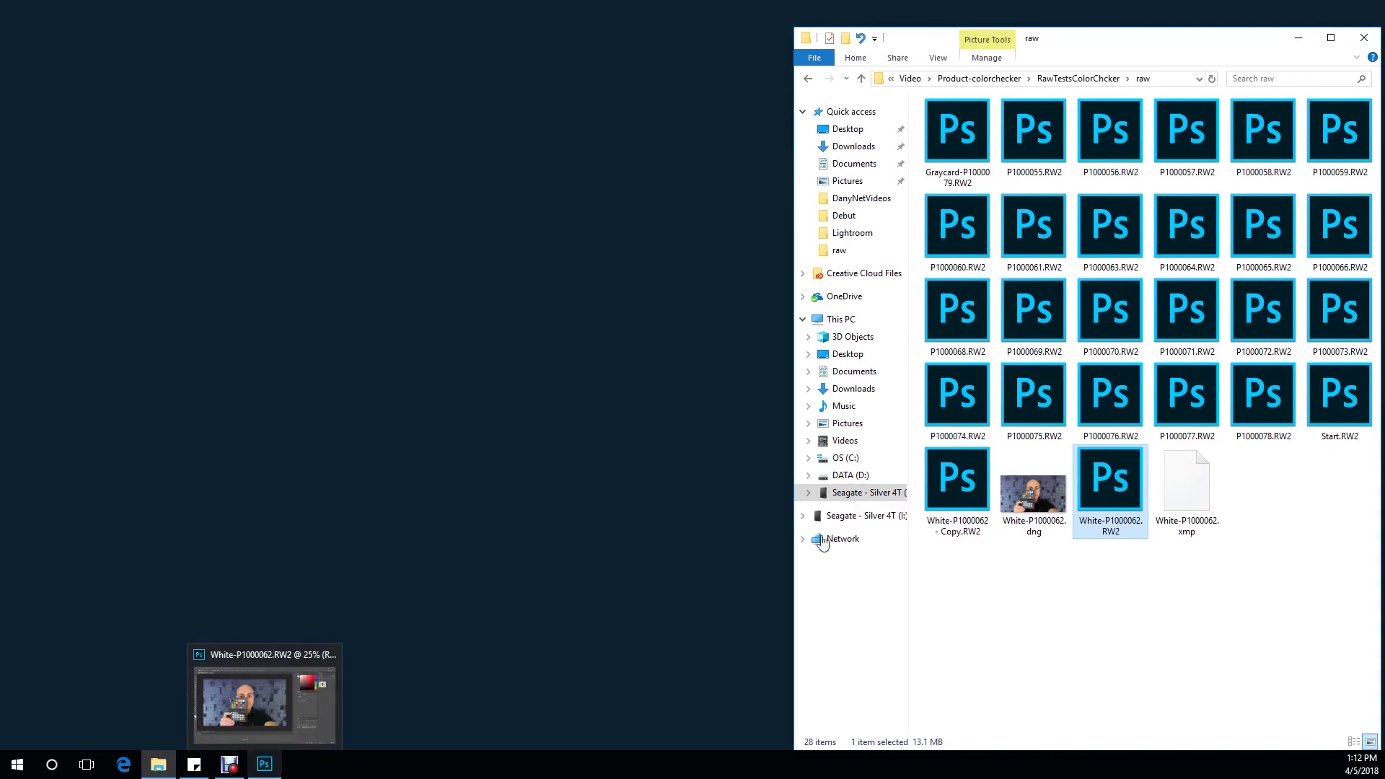
double_click(1106, 483)
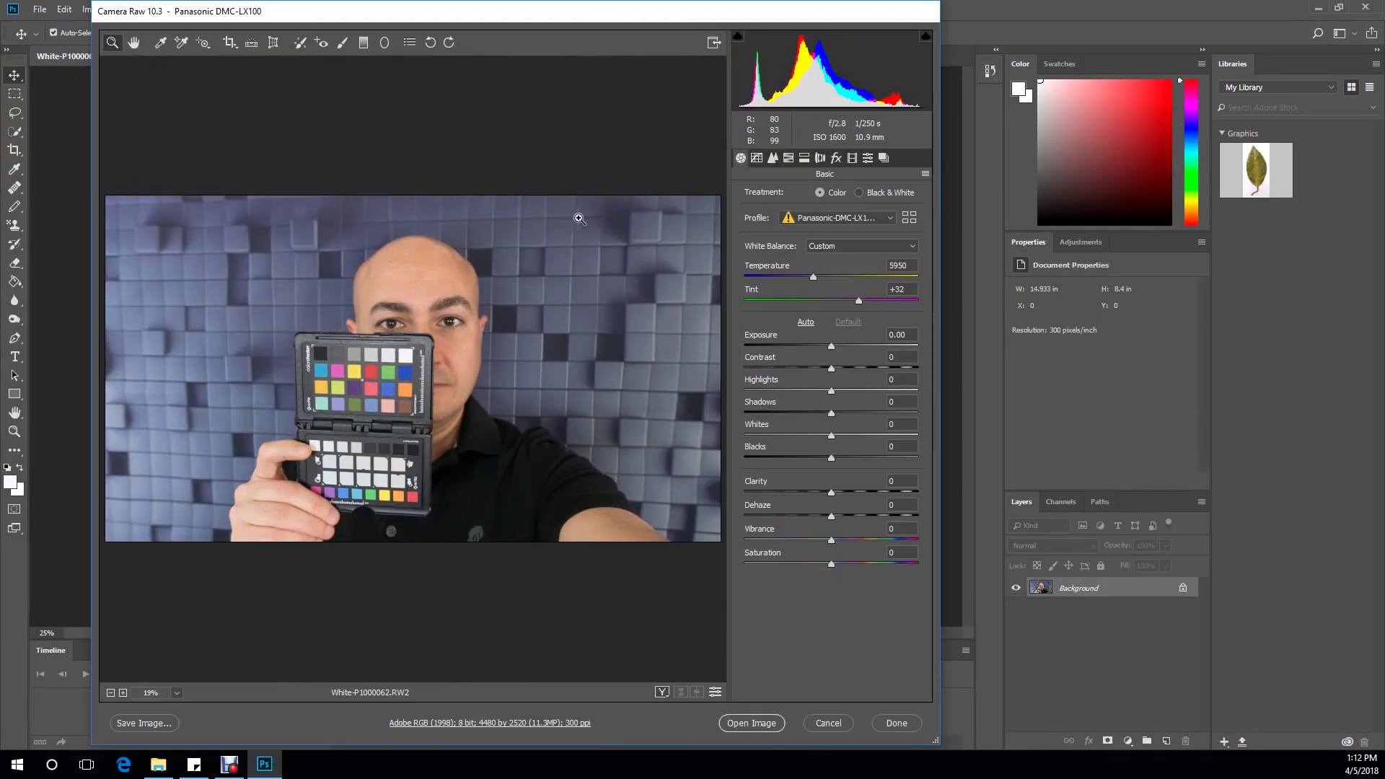
mouse_move(789, 224)
left_click(819, 220)
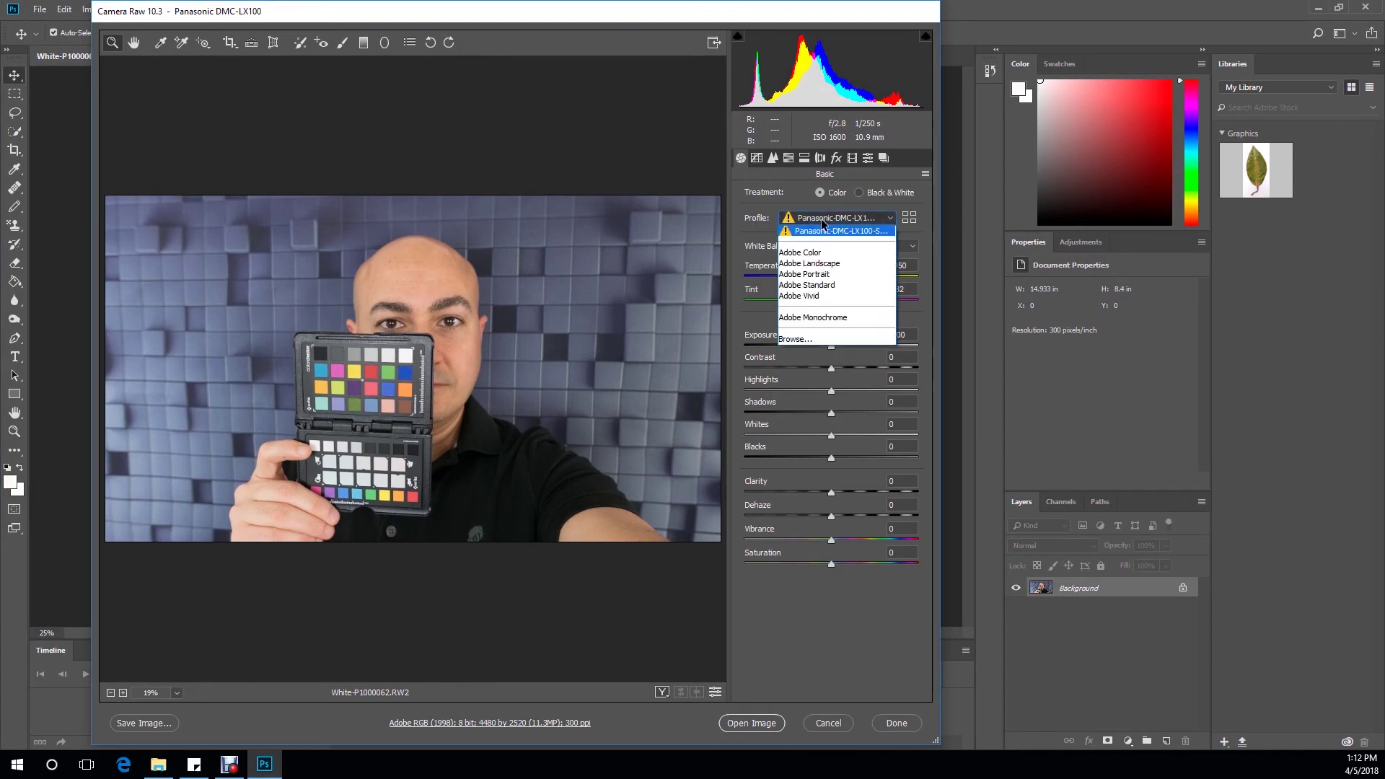
left_click(813, 338)
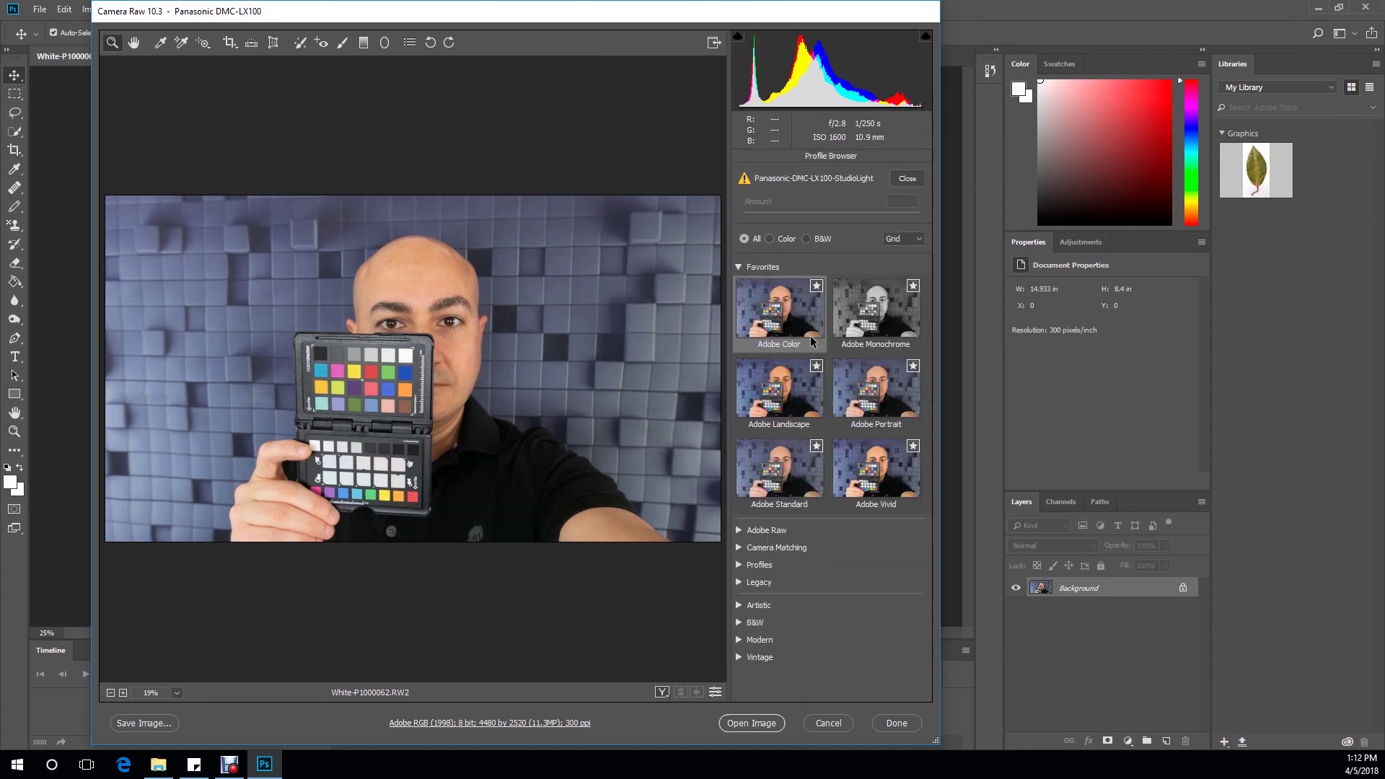
left_click(742, 567)
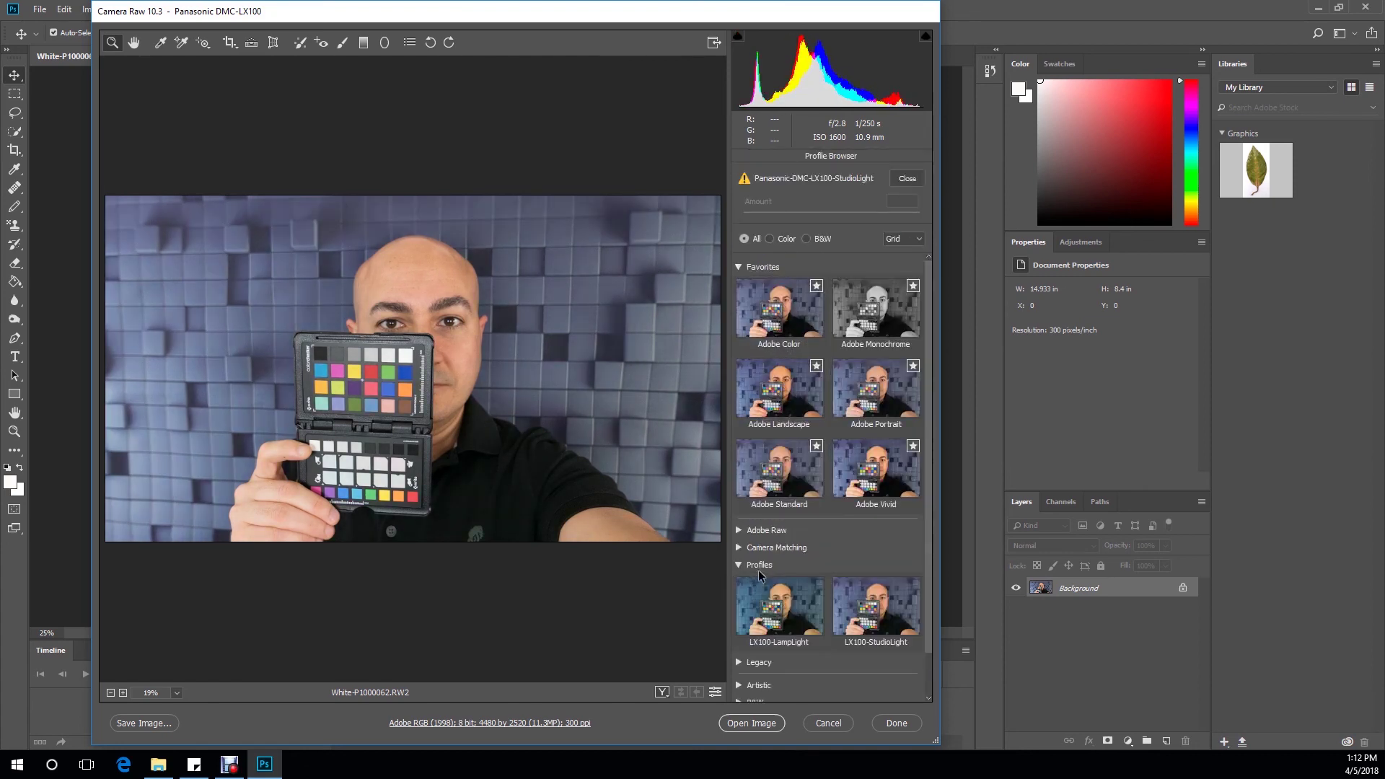
scroll(841, 539, "down", 1)
left_click(777, 581)
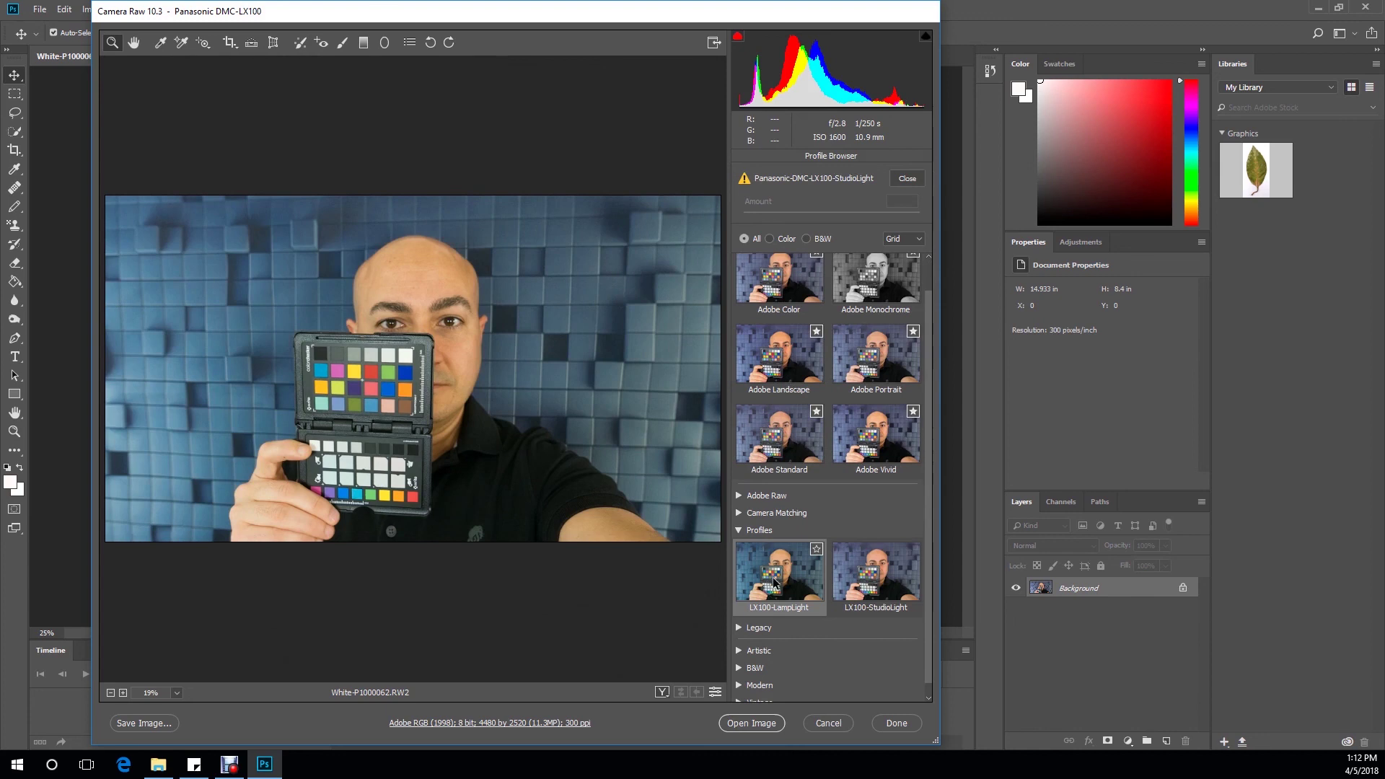
left_click(860, 590)
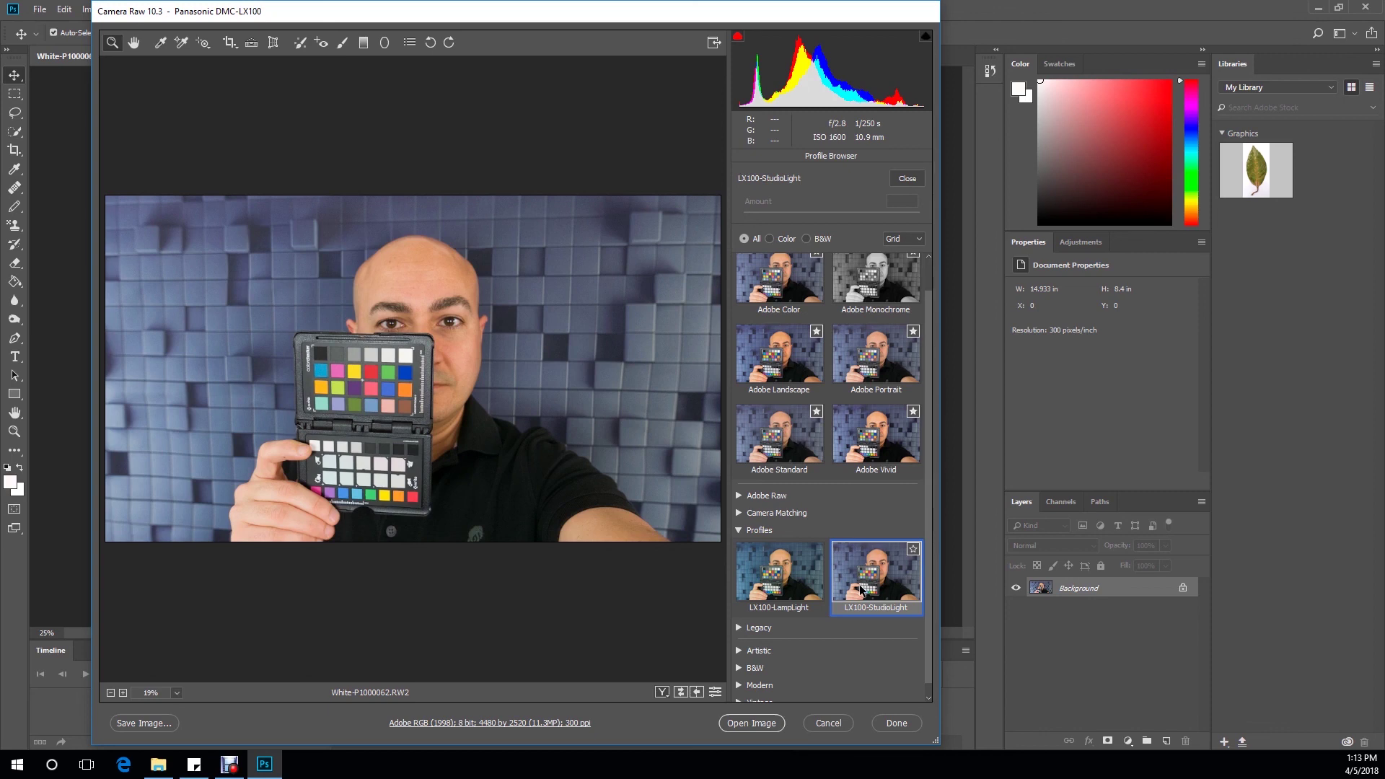
left_click(895, 724)
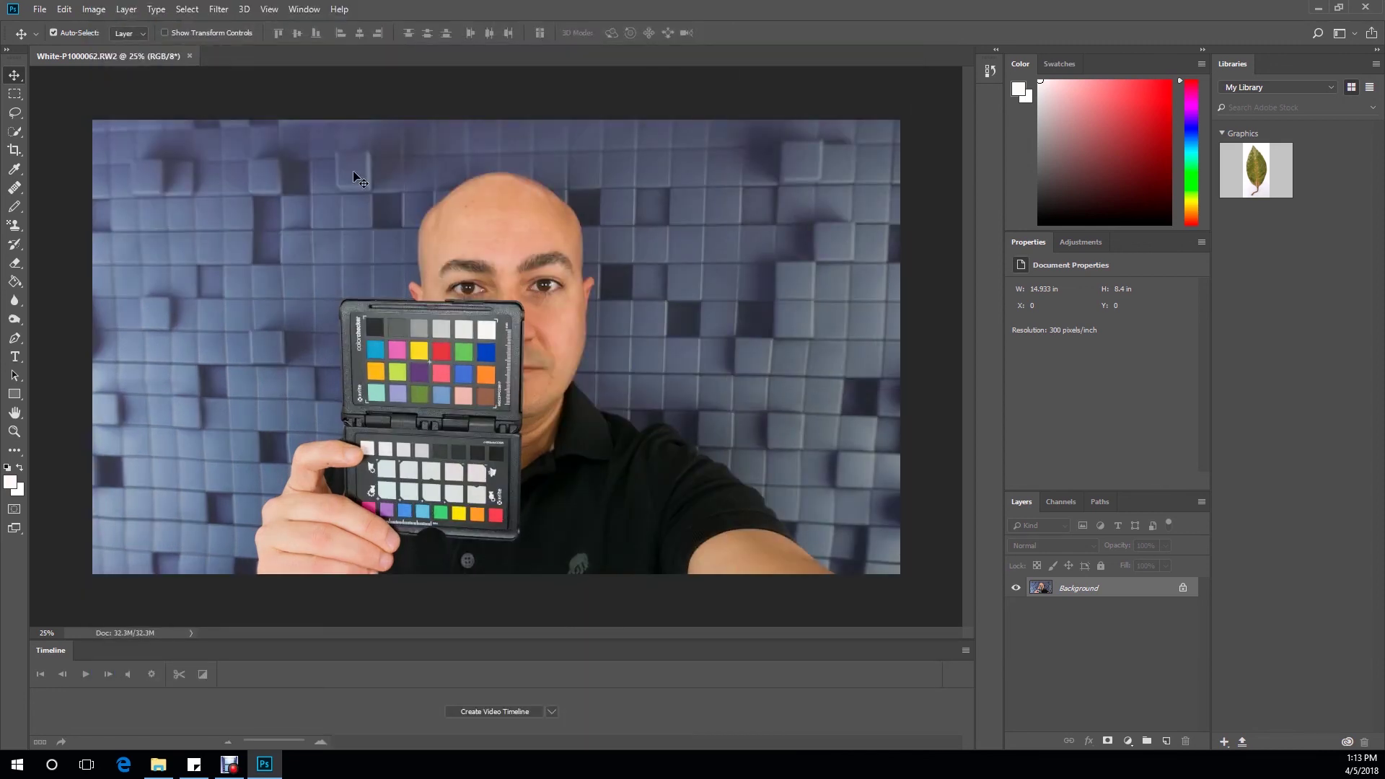